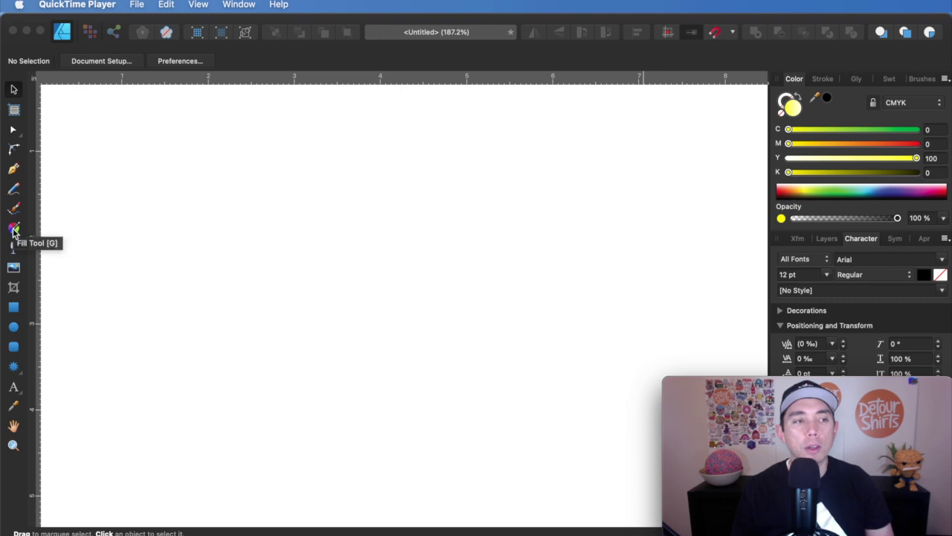
Step: Draw a rectangle on the left of the page with the Rectangle tool (M)
{"action": "left_click", "coordinate": [14, 231]}
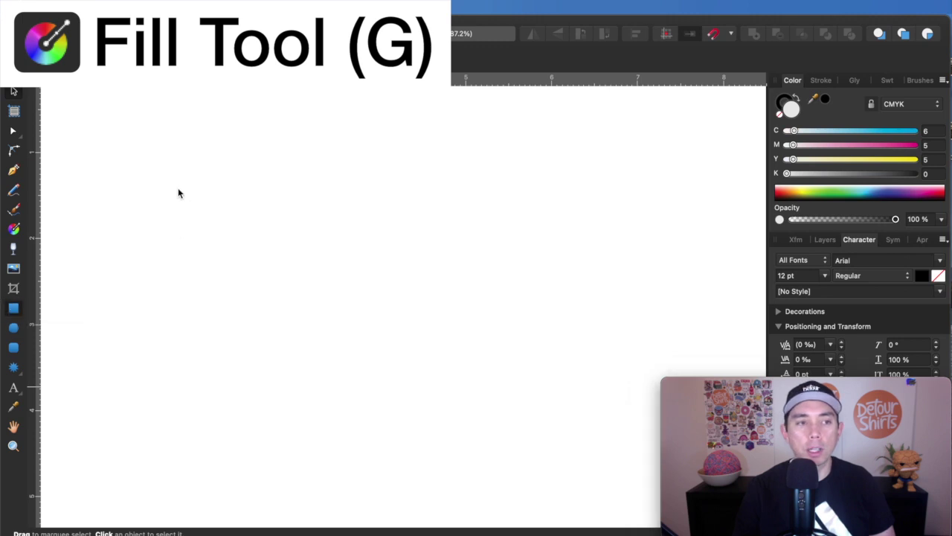
{"action": "key", "text": "m"}
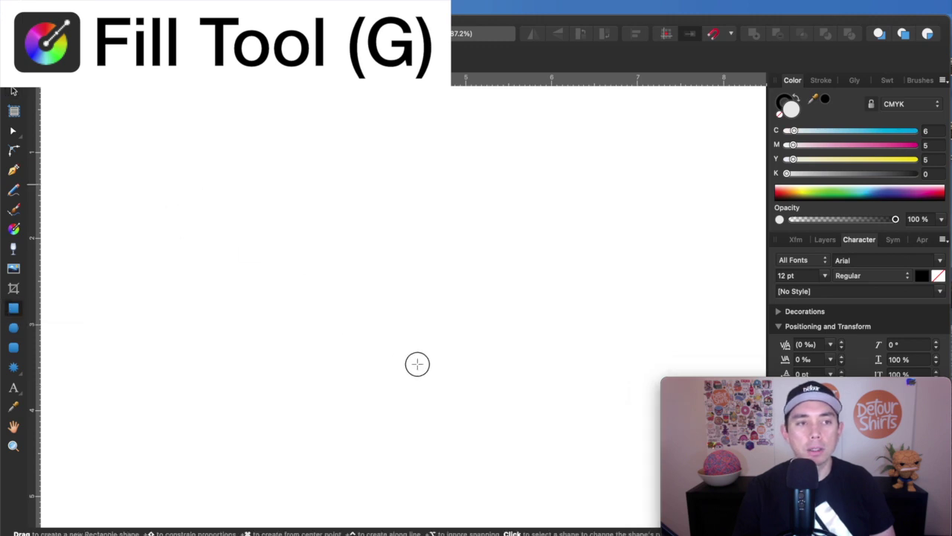
{"action": "left_click_drag", "start_coordinate": [168, 185], "coordinate": [446, 383]}
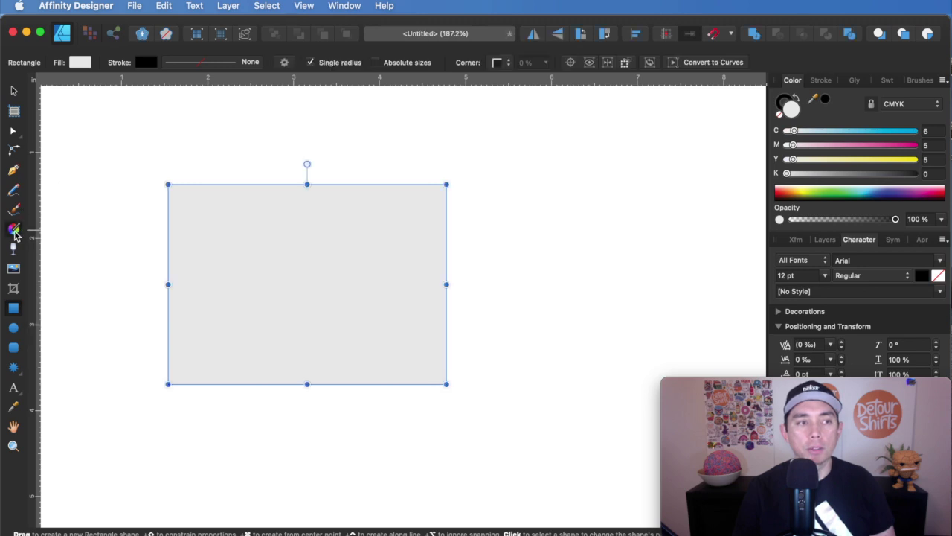
Step: Try Linear and None fill types on the rectangle, then give it a solid black fill
{"action": "left_click", "coordinate": [15, 233]}
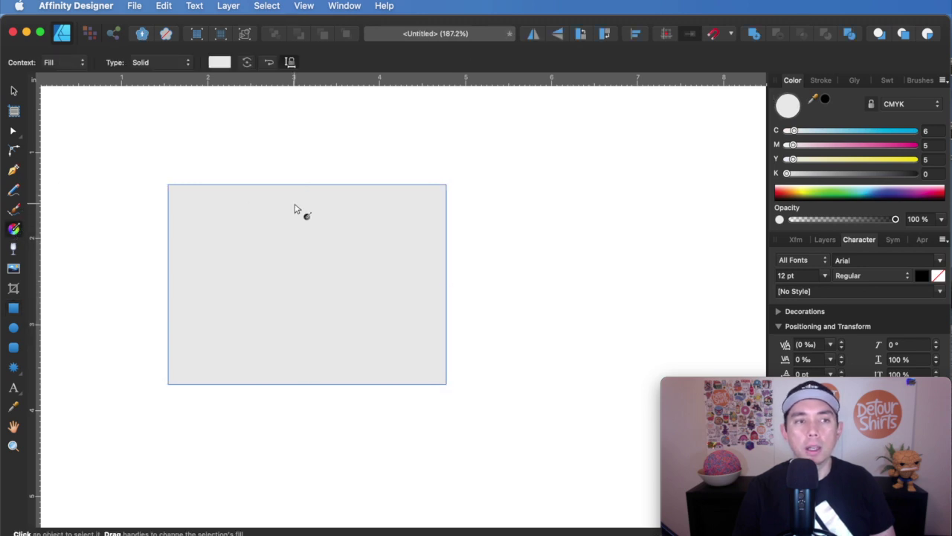
{"action": "left_click_drag", "start_coordinate": [294, 205], "coordinate": [294, 345]}
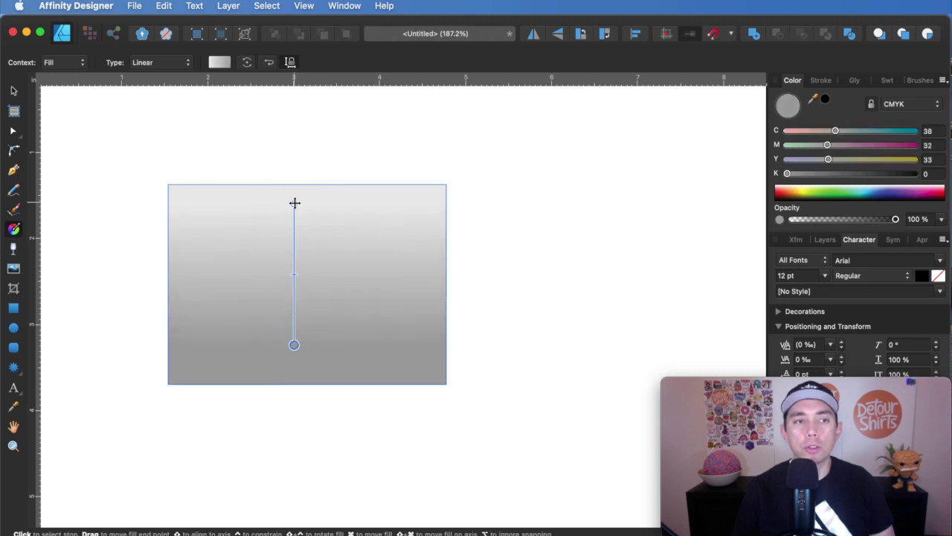
{"action": "left_click", "coordinate": [171, 65]}
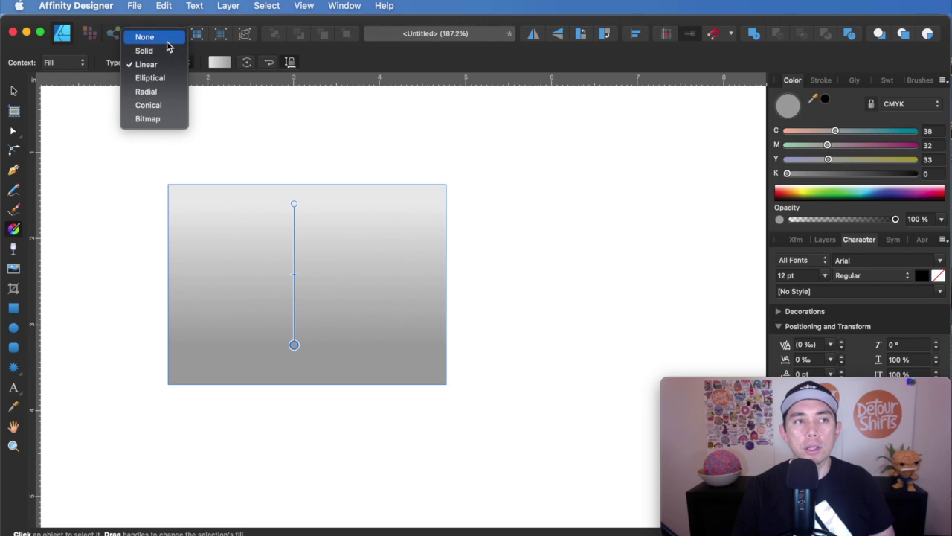
{"action": "left_click", "coordinate": [167, 42]}
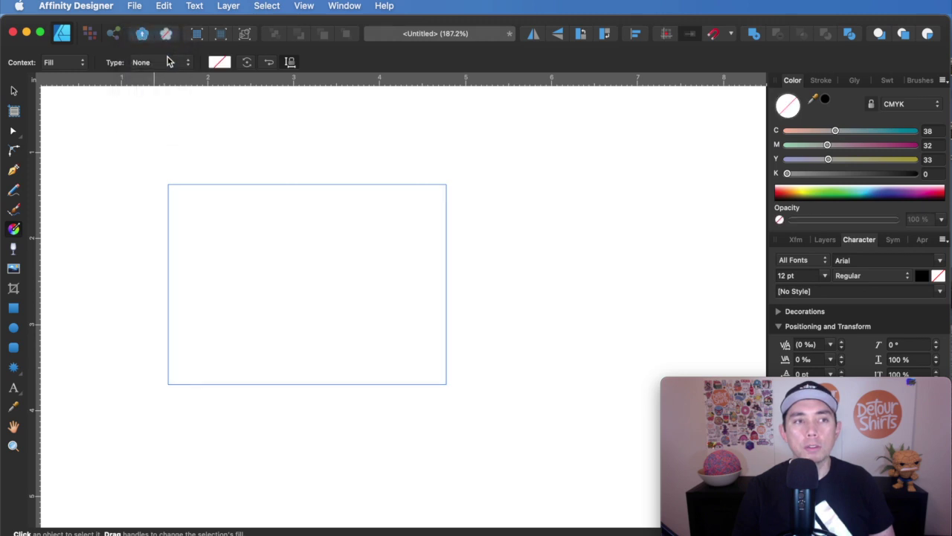
{"action": "left_click", "coordinate": [171, 63]}
{"action": "left_click", "coordinate": [172, 76]}
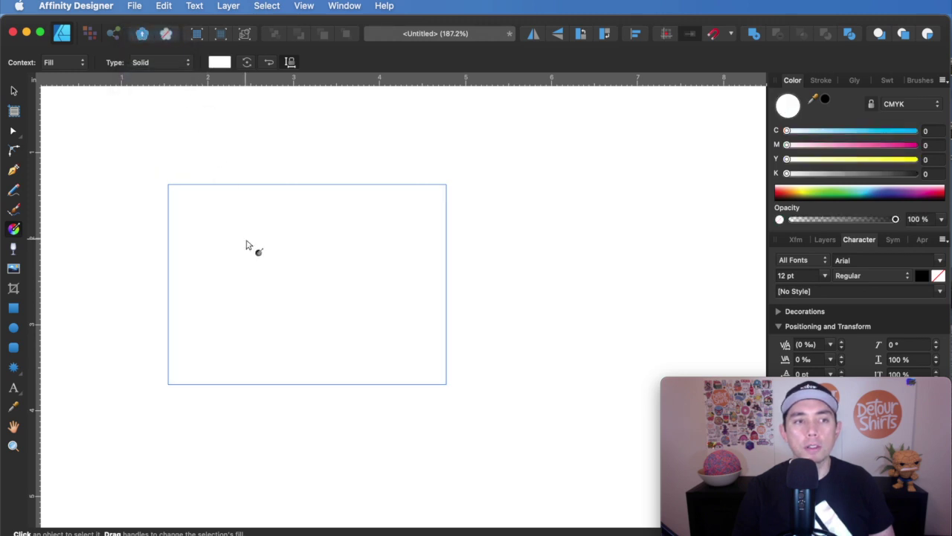
{"action": "left_click", "coordinate": [291, 223]}
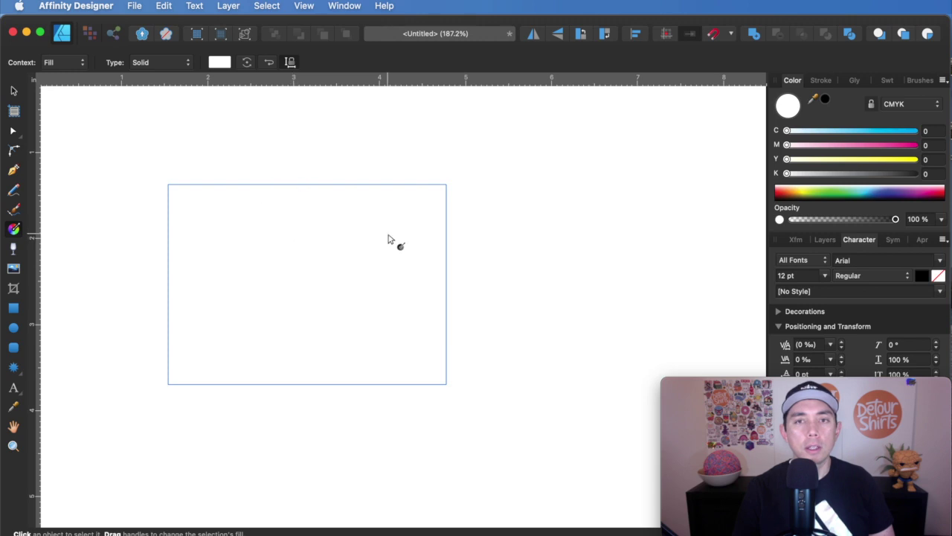
{"action": "left_click", "coordinate": [824, 99]}
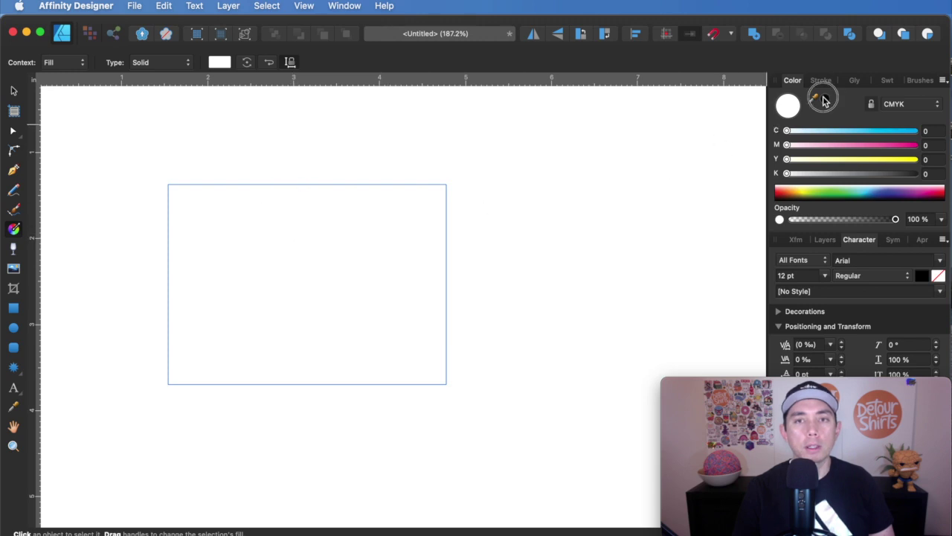
{"action": "left_click", "coordinate": [179, 62]}
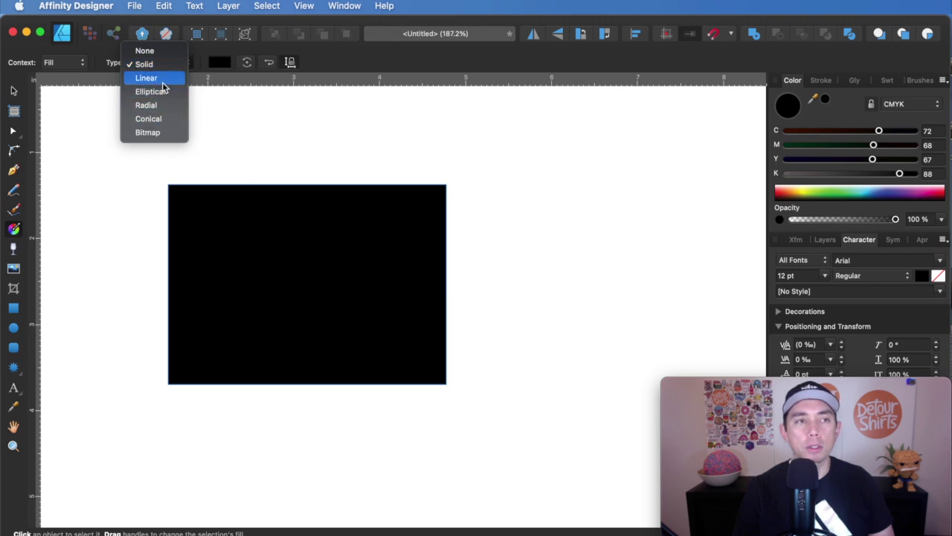
Step: Make the fill a diagonal linear gradient from bright red at lower left to yellow at top right
{"action": "left_click", "coordinate": [162, 78]}
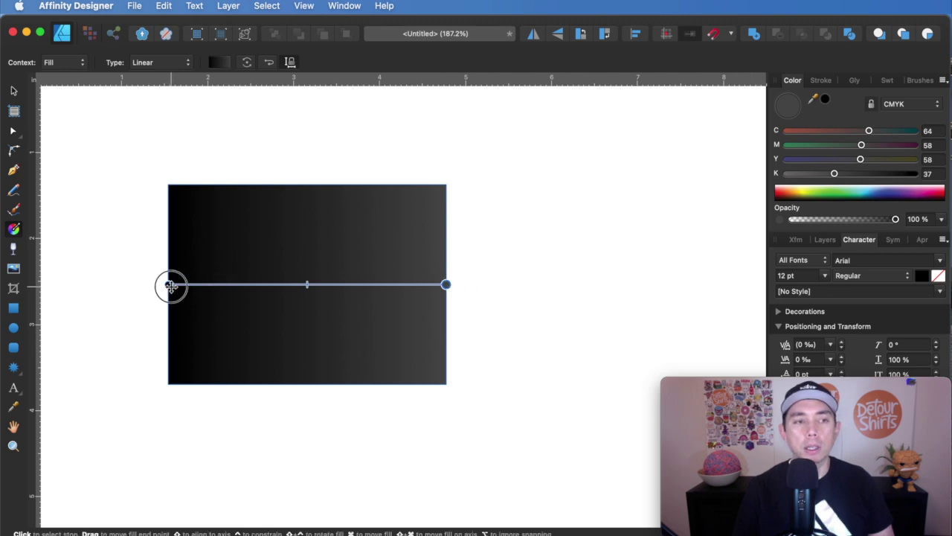
{"action": "left_click_drag", "start_coordinate": [171, 285], "coordinate": [210, 344]}
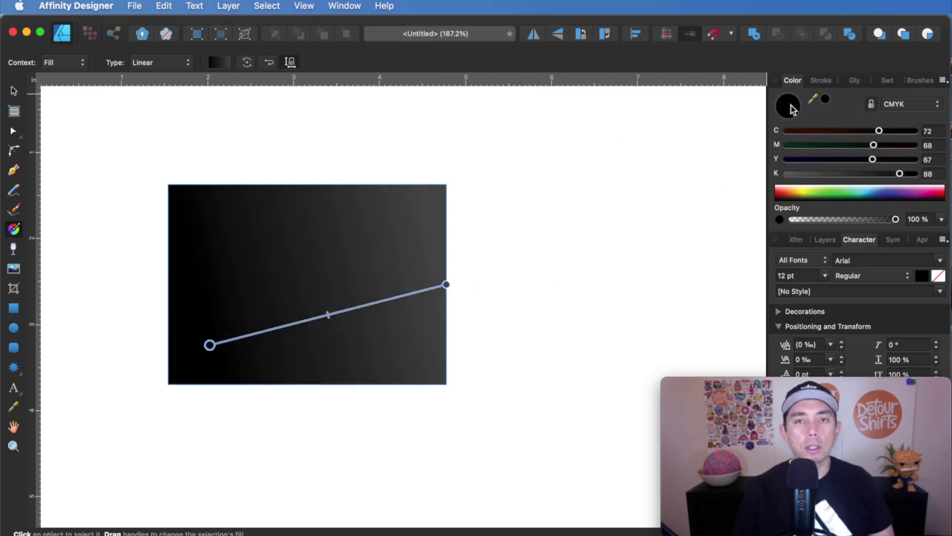
{"action": "left_click_drag", "start_coordinate": [874, 161], "coordinate": [949, 148]}
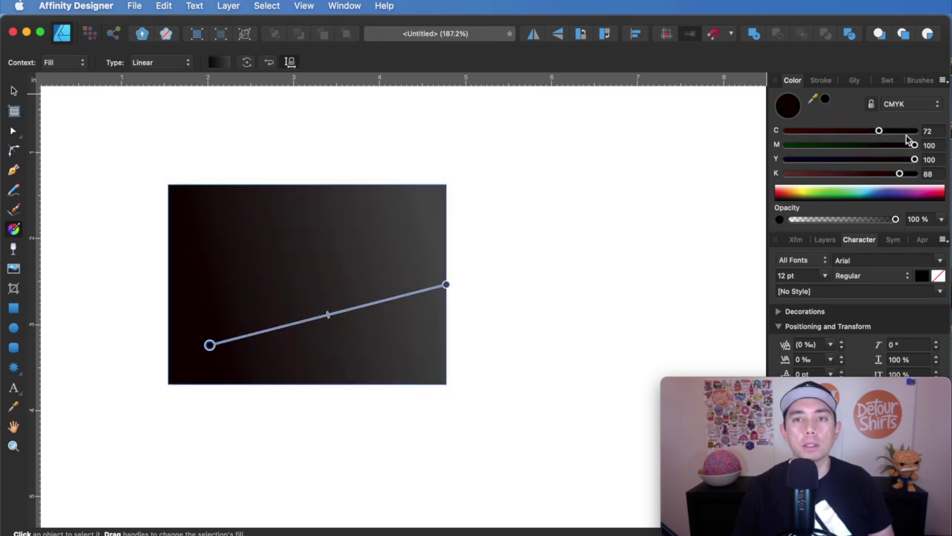
{"action": "left_click_drag", "start_coordinate": [879, 130], "coordinate": [667, 139]}
{"action": "left_click_drag", "start_coordinate": [900, 174], "coordinate": [474, 220]}
{"action": "left_click_drag", "start_coordinate": [447, 284], "coordinate": [425, 201]}
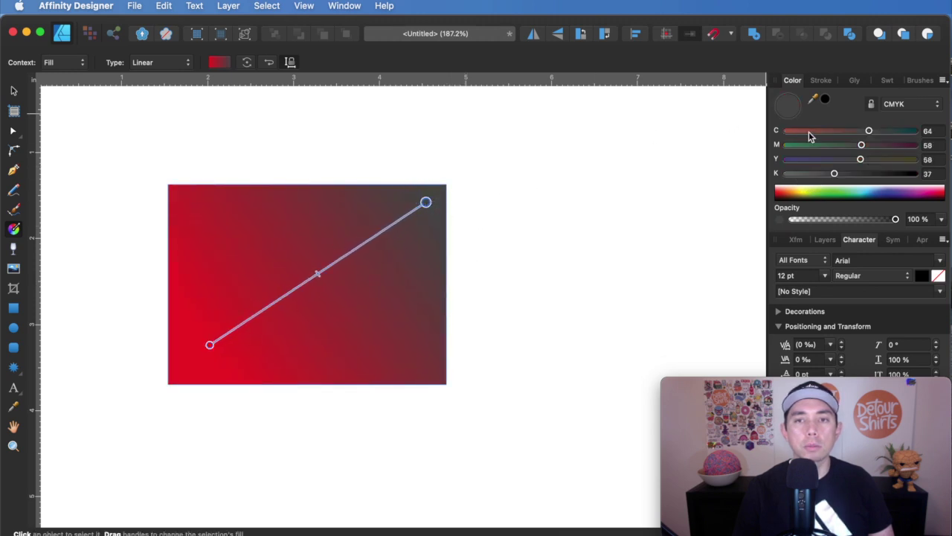
{"action": "left_click_drag", "start_coordinate": [861, 161], "coordinate": [920, 162]}
{"action": "left_click_drag", "start_coordinate": [869, 131], "coordinate": [774, 135]}
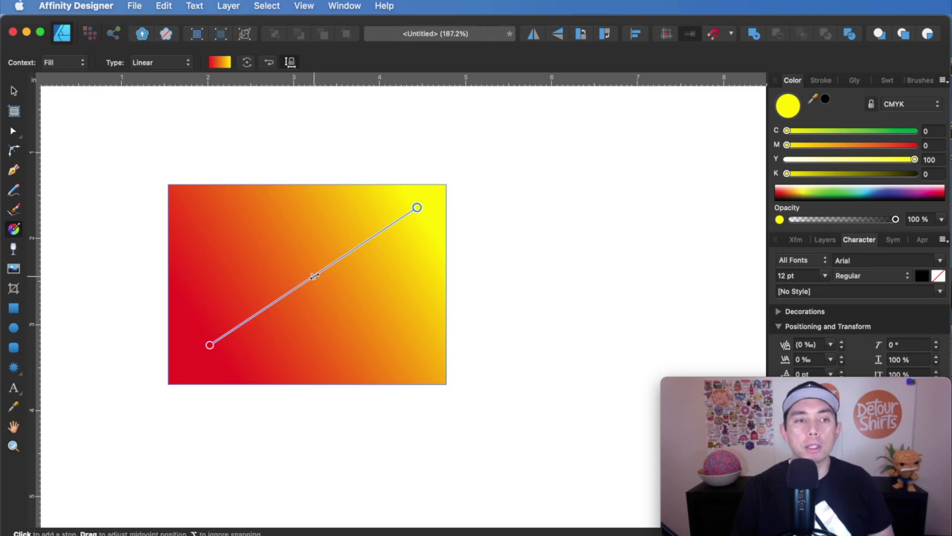
Step: Add a dark blue middle stop, plus extra stops near the yellow and red ends
{"action": "left_click", "coordinate": [310, 276]}
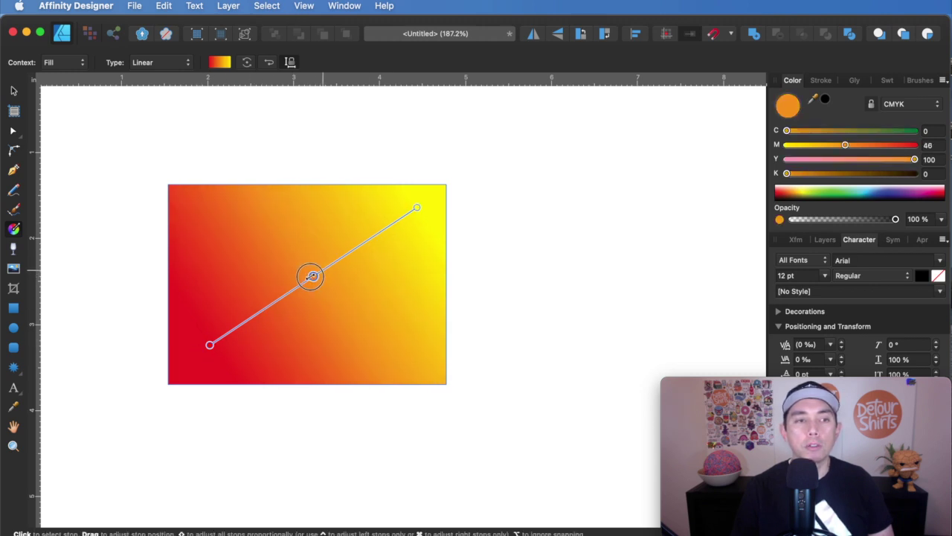
{"action": "left_click_drag", "start_coordinate": [847, 145], "coordinate": [914, 144]}
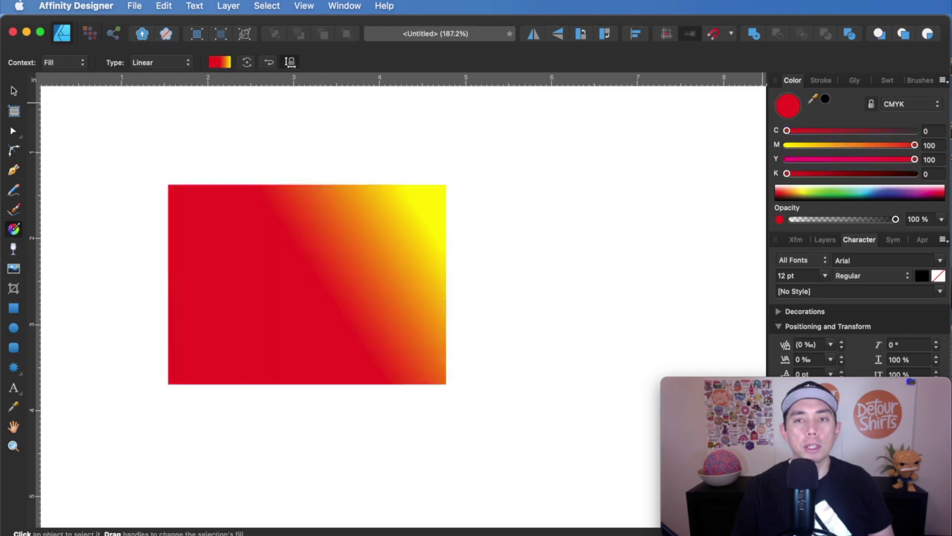
{"action": "left_click_drag", "start_coordinate": [786, 130], "coordinate": [632, 179]}
{"action": "mouse_move", "coordinate": [314, 277]}
{"action": "left_mouse_down"}
{"action": "mouse_move", "coordinate": [283, 300]}
{"action": "mouse_move", "coordinate": [322, 277]}
{"action": "mouse_move", "coordinate": [313, 276]}
{"action": "left_mouse_up"}
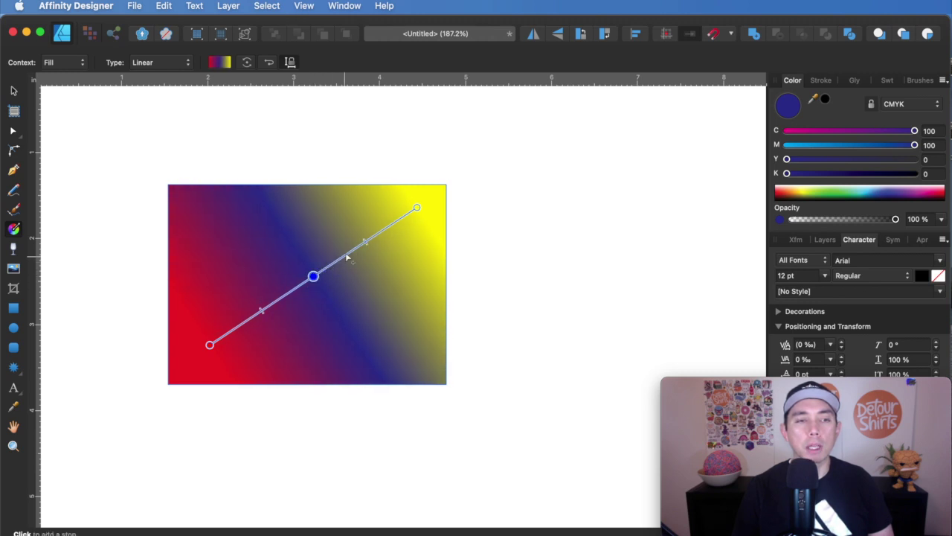
{"action": "left_click", "coordinate": [358, 247]}
{"action": "left_click", "coordinate": [381, 230]}
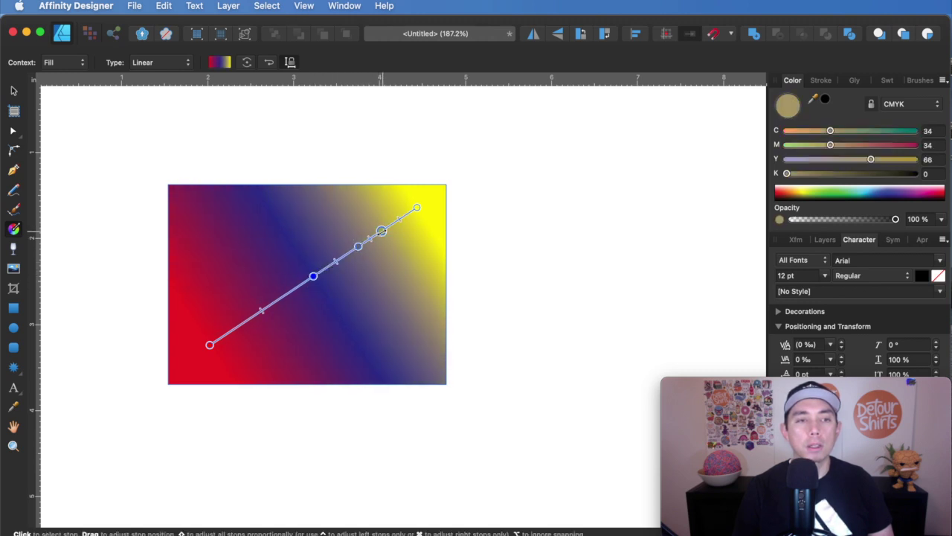
{"action": "left_click", "coordinate": [246, 319]}
{"action": "left_click_drag", "start_coordinate": [246, 318], "coordinate": [192, 355]}
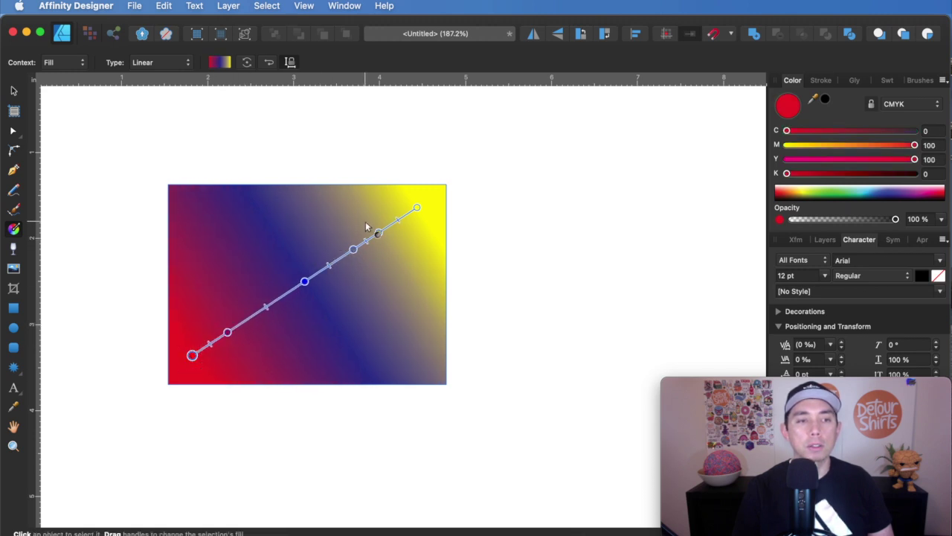
Step: Switch the gradient to Elliptical, orient it vertically and centre it in the rectangle
{"action": "left_click", "coordinate": [188, 64]}
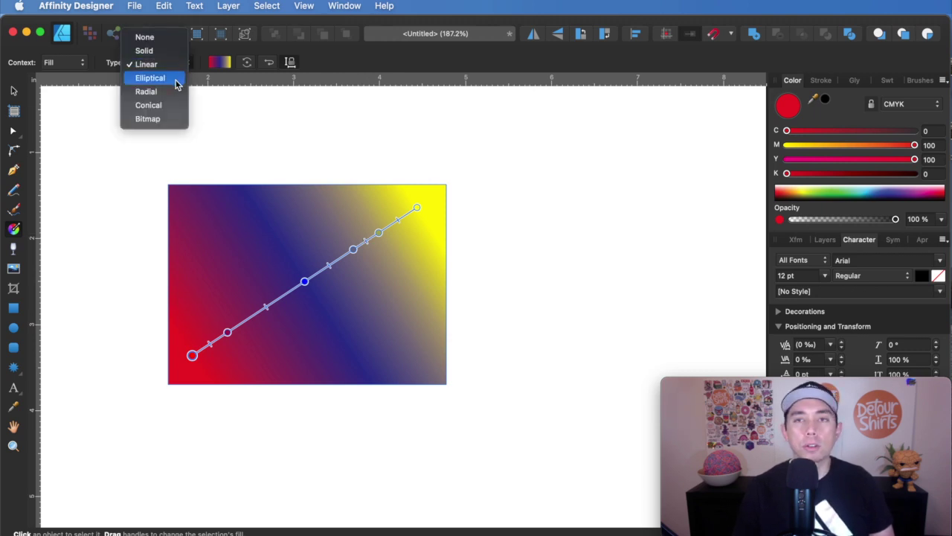
{"action": "left_click", "coordinate": [178, 80]}
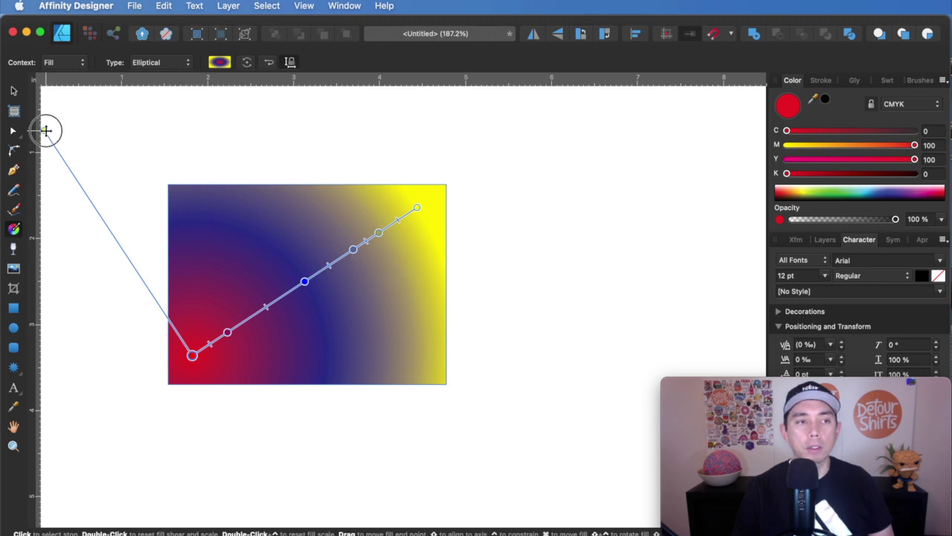
{"action": "left_click_drag", "start_coordinate": [46, 130], "coordinate": [191, 201]}
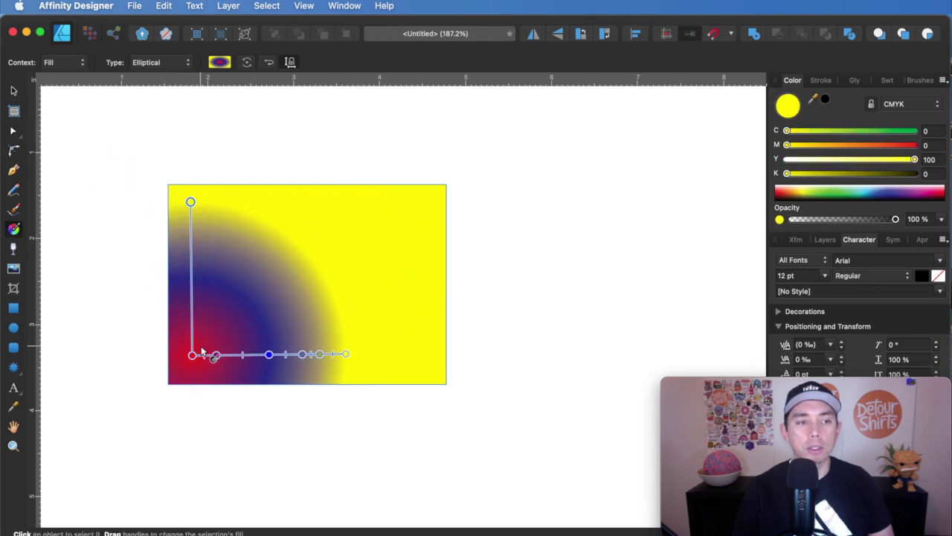
{"action": "left_click_drag", "start_coordinate": [193, 354], "coordinate": [287, 310]}
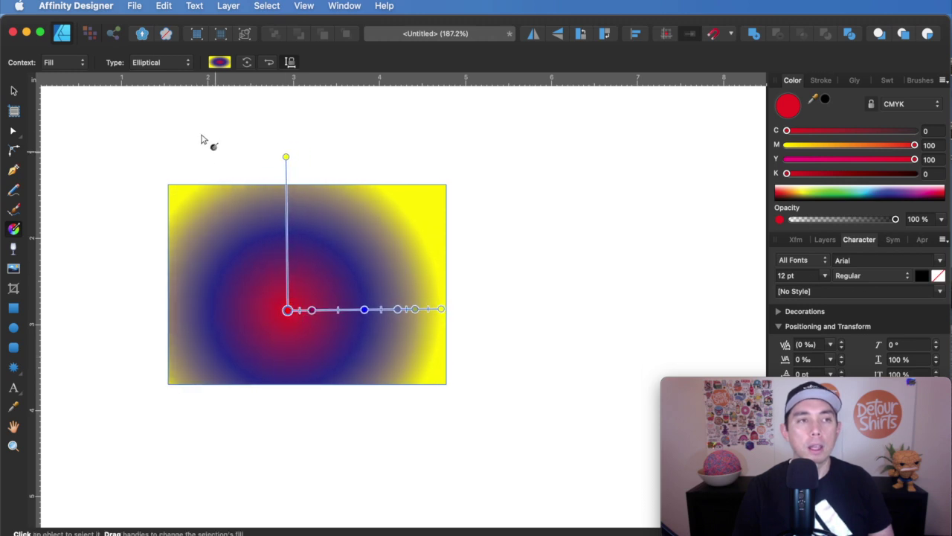
Step: Change the gradient type to Radial, then to Conical, and select the blue stop
{"action": "left_click", "coordinate": [186, 64]}
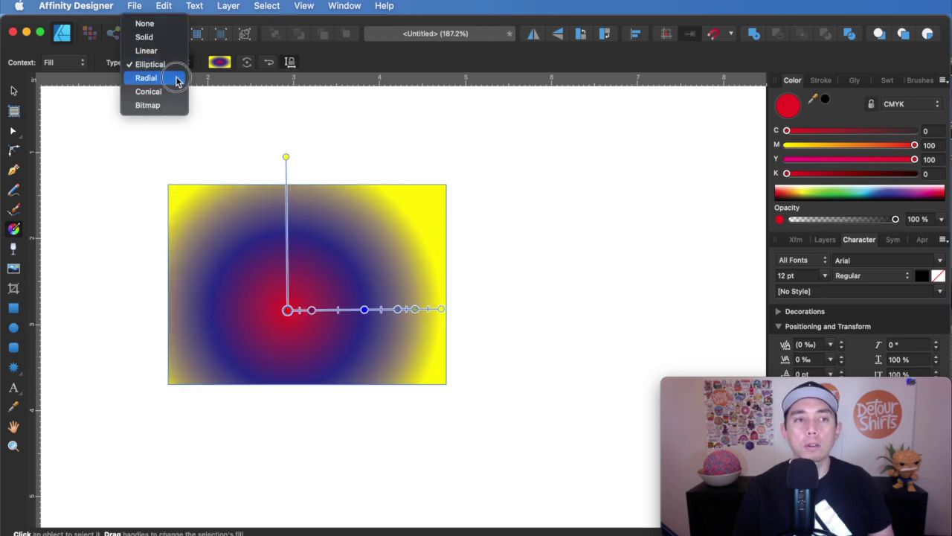
{"action": "left_click", "coordinate": [178, 78]}
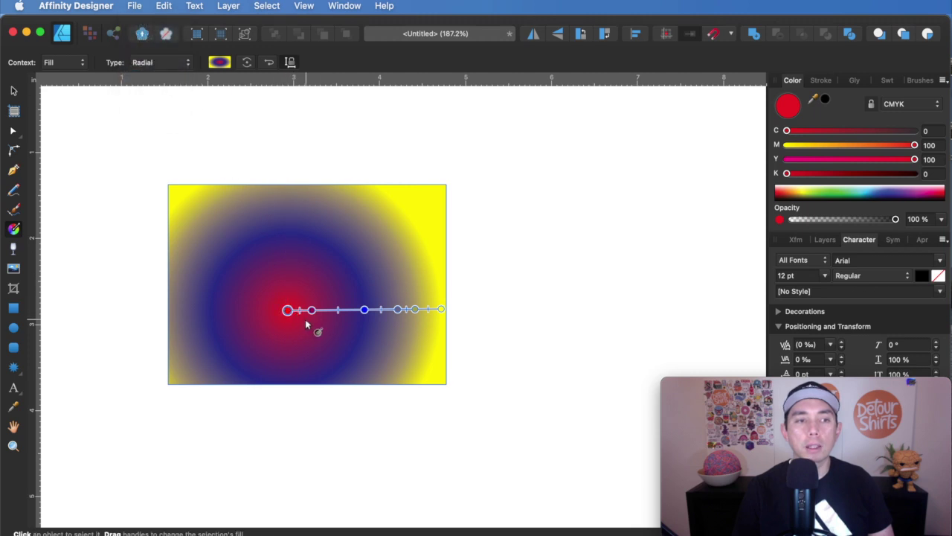
{"action": "left_click", "coordinate": [179, 64]}
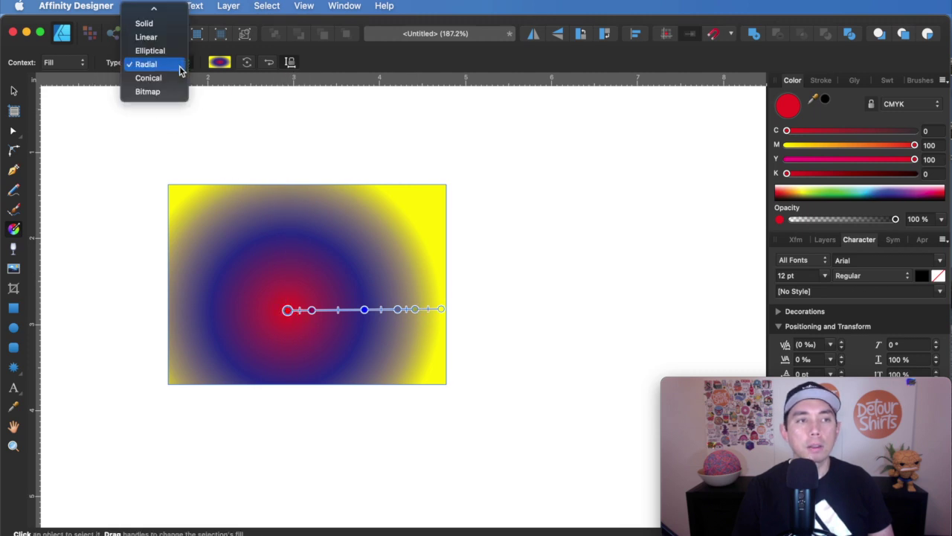
{"action": "left_click", "coordinate": [182, 78]}
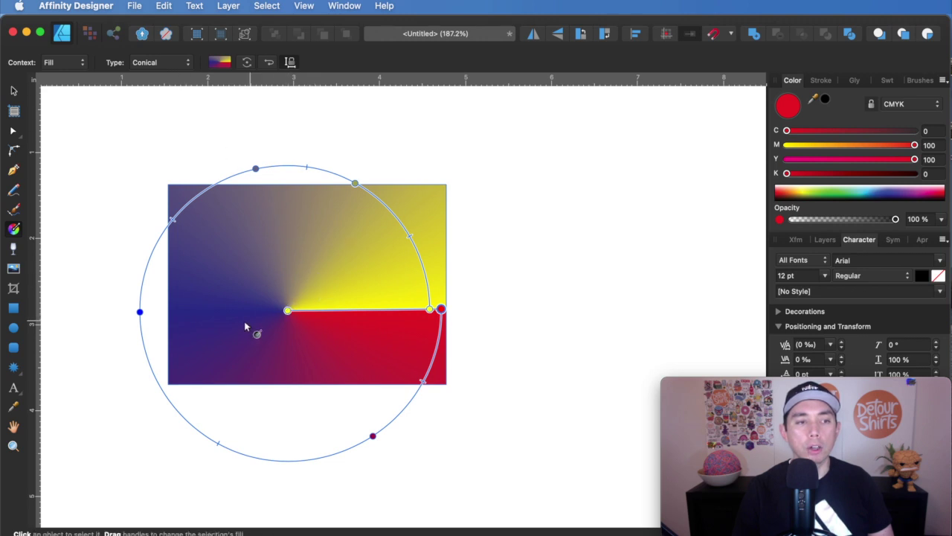
{"action": "left_click", "coordinate": [140, 312]}
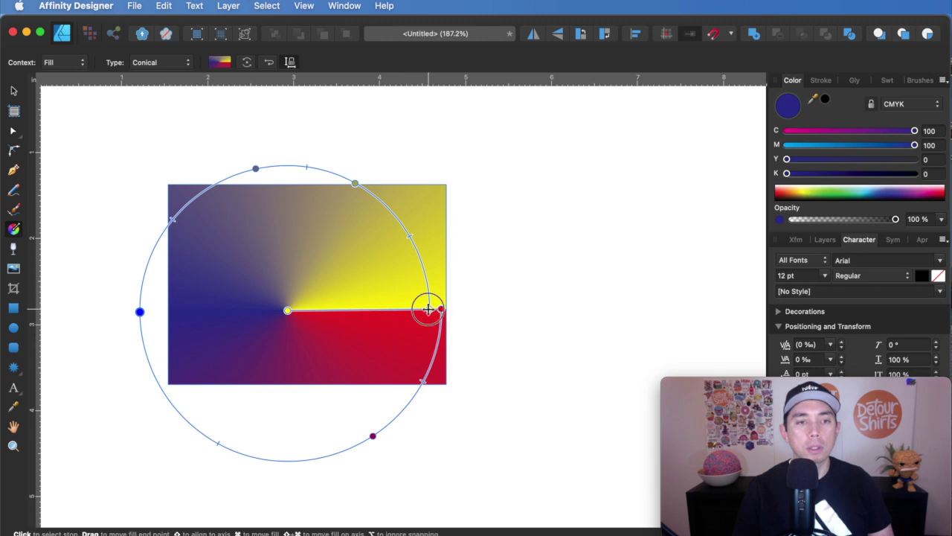
Step: Shrink the conical gradient's circle, move its centre up-right, then choose Bitmap type
{"action": "left_click_drag", "start_coordinate": [430, 309], "coordinate": [346, 313]}
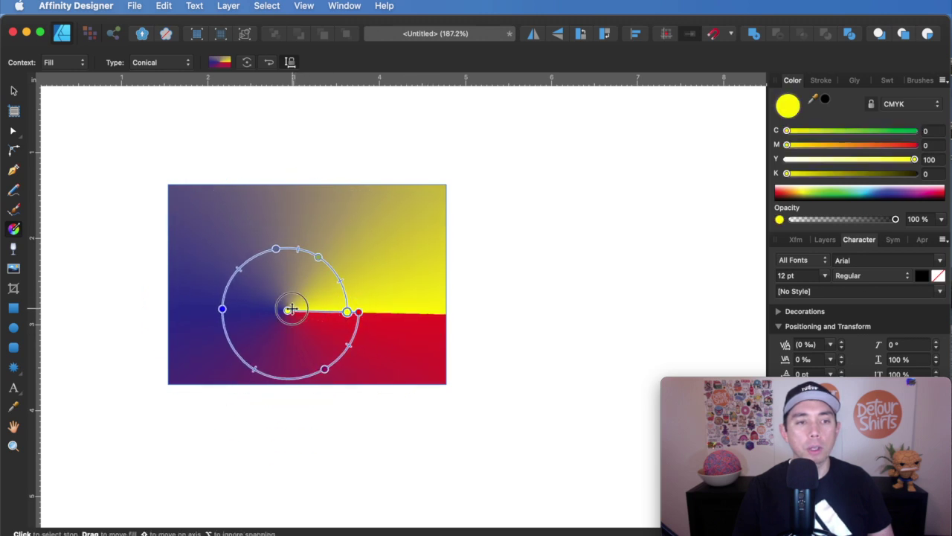
{"action": "left_click_drag", "start_coordinate": [288, 310], "coordinate": [310, 276]}
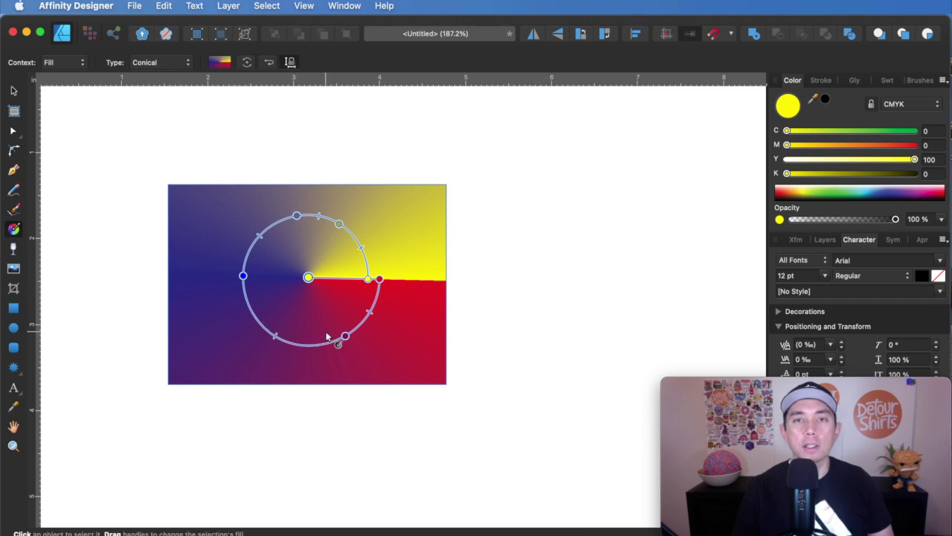
{"action": "left_click", "coordinate": [170, 64]}
{"action": "left_click", "coordinate": [165, 77]}
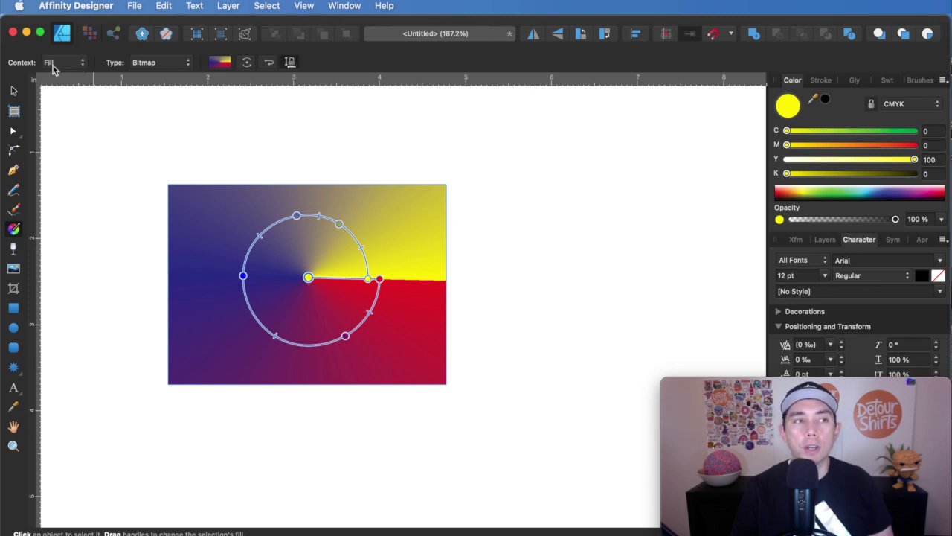
Step: Draw a new square to the right of the gradient rectangle
{"action": "left_click", "coordinate": [80, 64]}
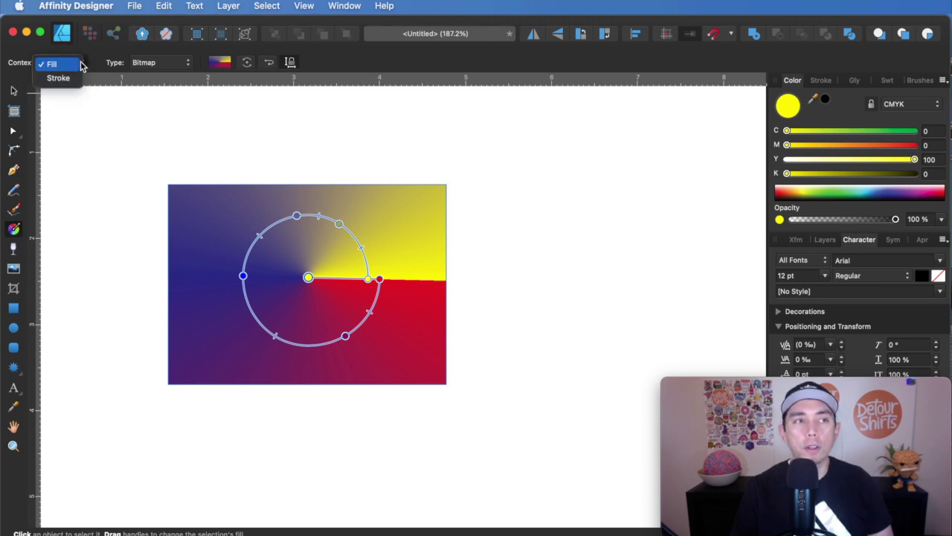
{"action": "left_click", "coordinate": [74, 66]}
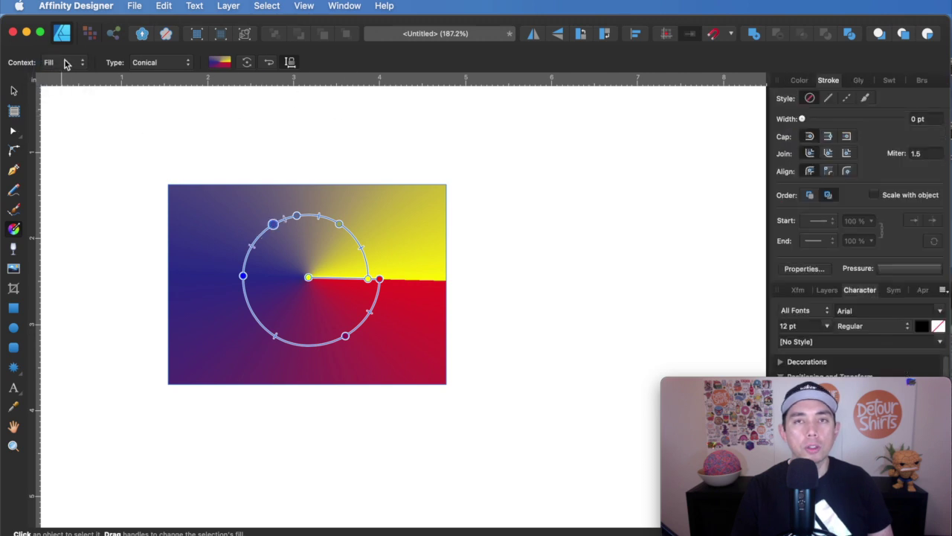
{"action": "left_click", "coordinate": [13, 308]}
{"action": "left_click_drag", "start_coordinate": [486, 166], "coordinate": [656, 329]}
Step: Fill the square solid black and give it a 15 pt bright red outline
{"action": "left_click", "coordinate": [800, 79]}
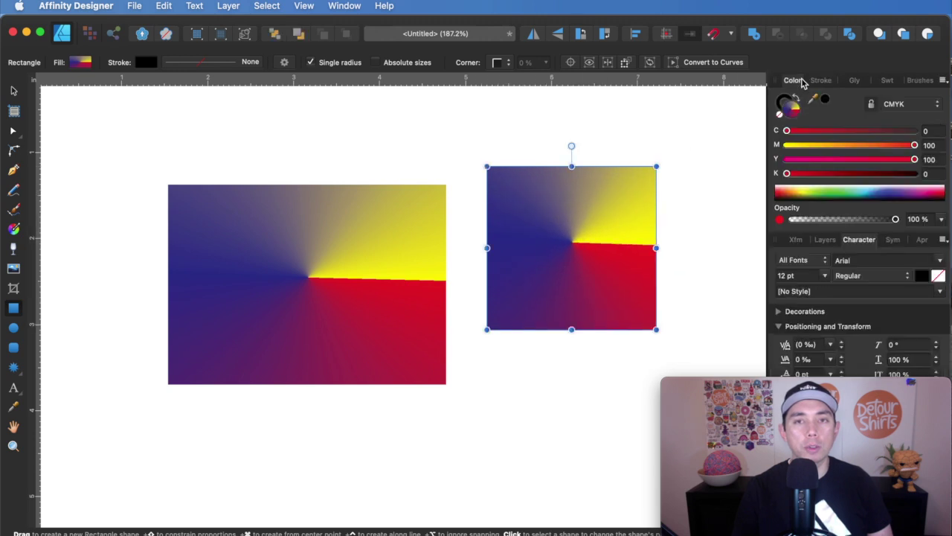
{"action": "left_click", "coordinate": [825, 99]}
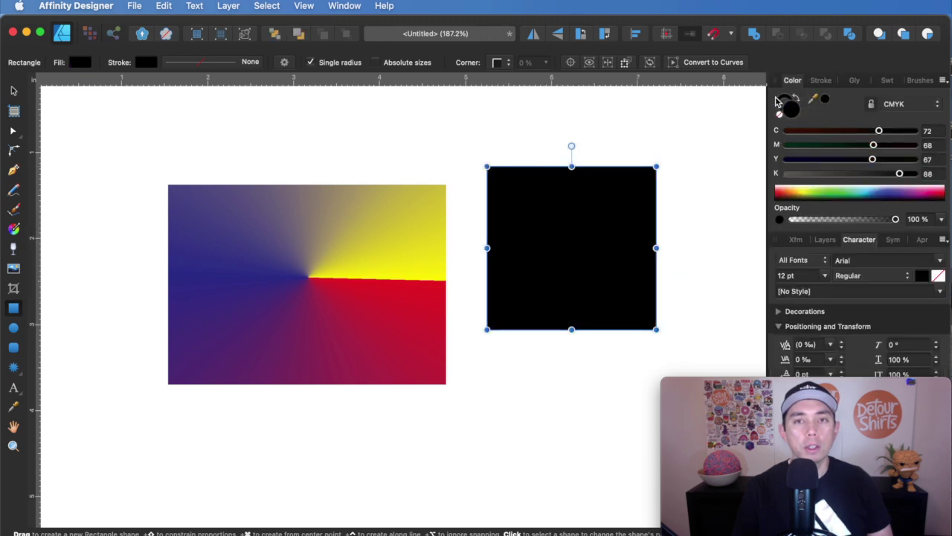
{"action": "left_click", "coordinate": [822, 82]}
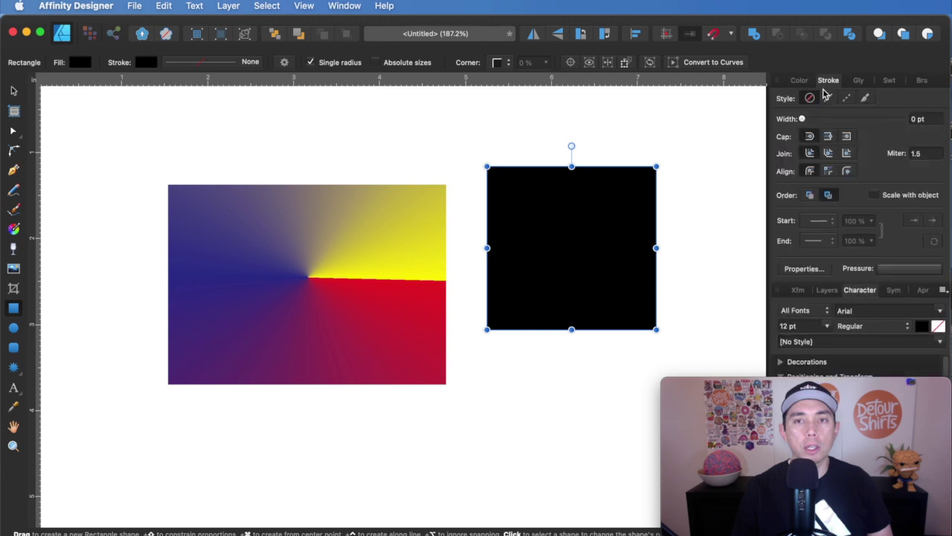
{"action": "mouse_move", "coordinate": [802, 119]}
{"action": "left_mouse_down"}
{"action": "mouse_move", "coordinate": [852, 119]}
{"action": "mouse_move", "coordinate": [871, 145]}
{"action": "mouse_move", "coordinate": [948, 145]}
{"action": "left_mouse_up"}
{"action": "left_click", "coordinate": [800, 81]}
{"action": "mouse_move", "coordinate": [874, 161]}
{"action": "left_mouse_down"}
{"action": "mouse_move", "coordinate": [919, 159]}
{"action": "mouse_move", "coordinate": [899, 173]}
{"action": "mouse_move", "coordinate": [786, 174]}
{"action": "left_mouse_up"}
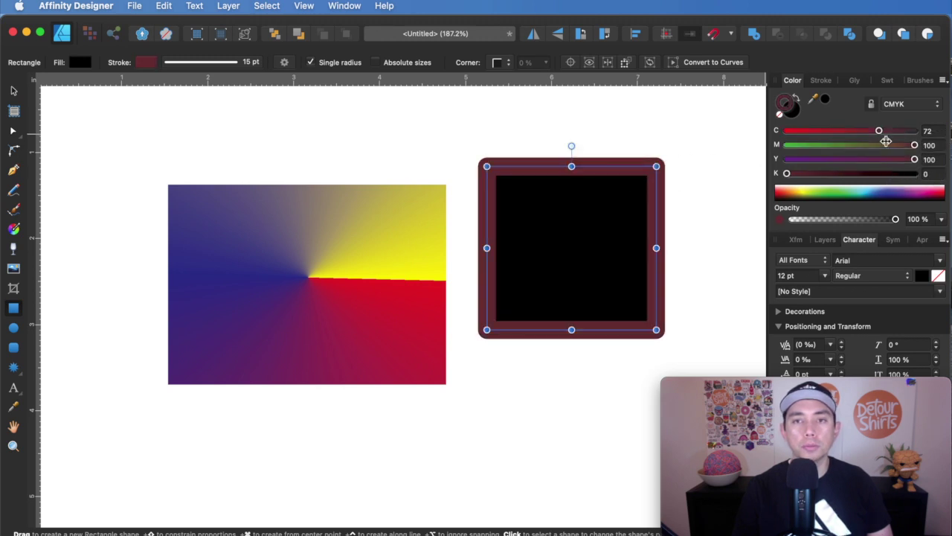
{"action": "left_click_drag", "start_coordinate": [881, 132], "coordinate": [787, 131]}
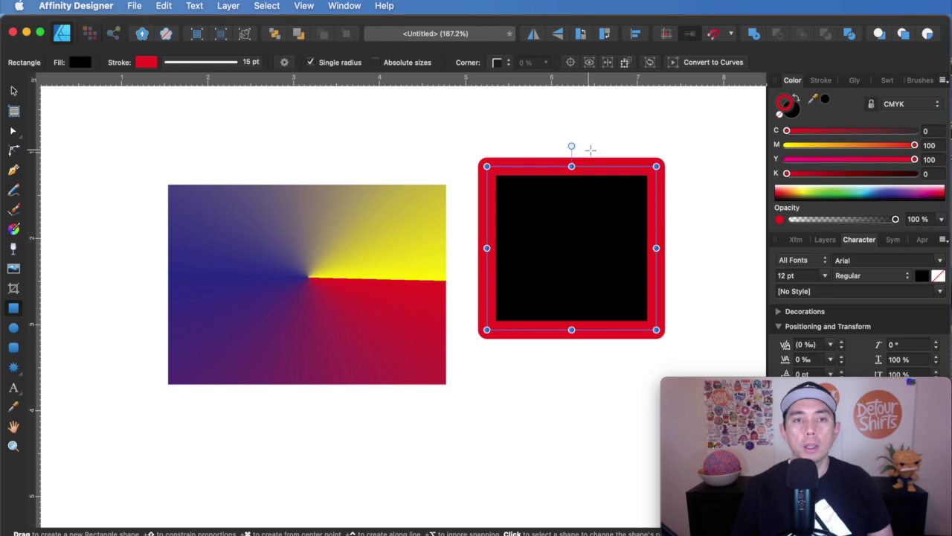
Step: Apply a diagonal linear gradient to the square's outline with a yellow bottom-left stop
{"action": "key", "text": "g"}
{"action": "mouse_move", "coordinate": [521, 170]}
{"action": "left_mouse_down"}
{"action": "mouse_move", "coordinate": [486, 223]}
{"action": "mouse_move", "coordinate": [493, 321]}
{"action": "mouse_move", "coordinate": [484, 333]}
{"action": "left_mouse_up"}
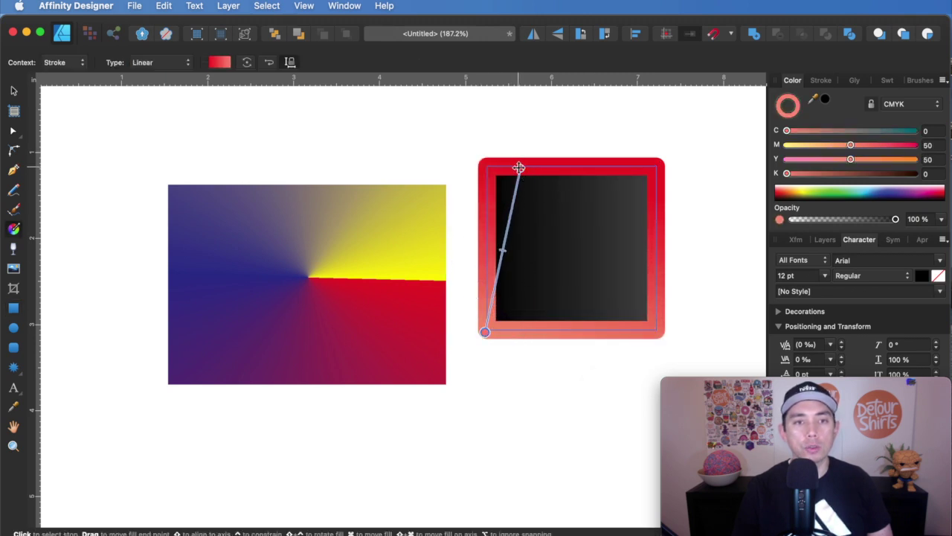
{"action": "left_click_drag", "start_coordinate": [518, 167], "coordinate": [655, 168]}
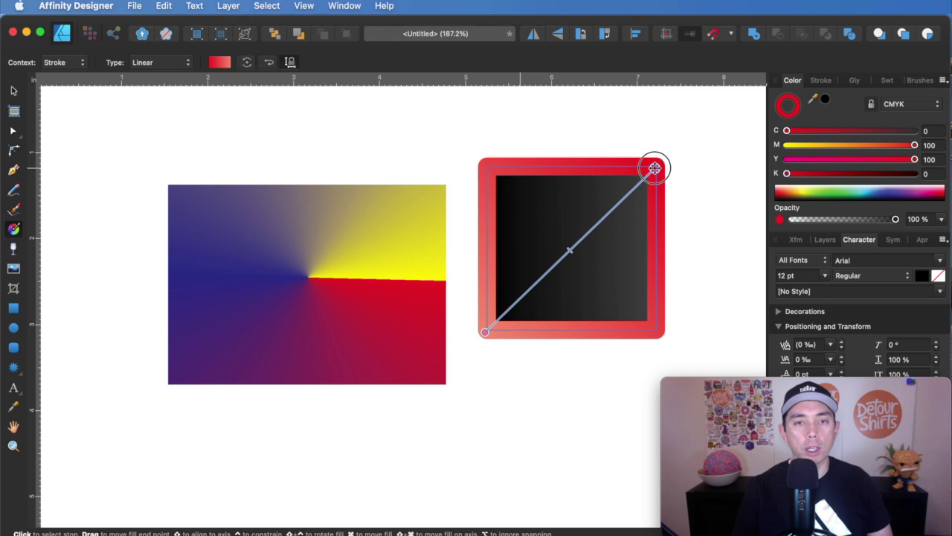
{"action": "left_click", "coordinate": [485, 332]}
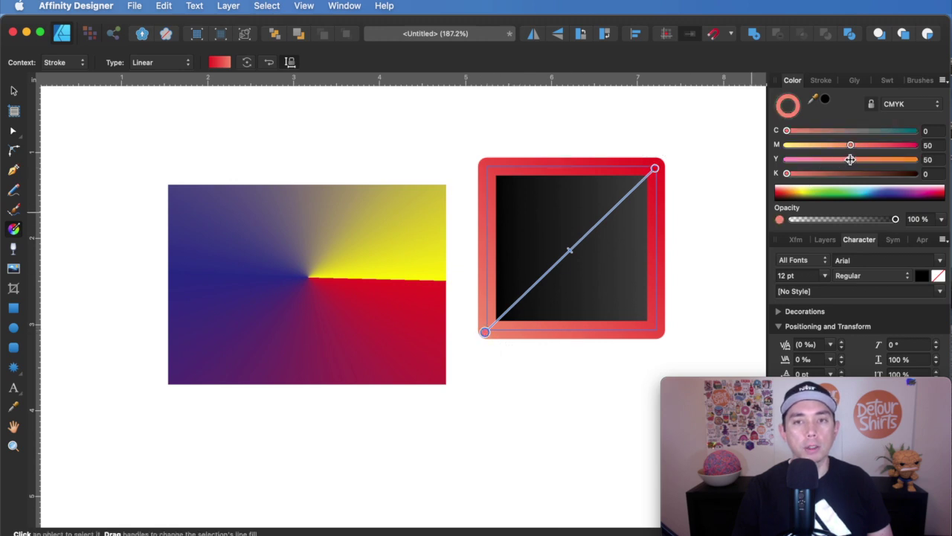
{"action": "left_click_drag", "start_coordinate": [851, 159], "coordinate": [928, 161]}
{"action": "left_click_drag", "start_coordinate": [850, 146], "coordinate": [786, 145]}
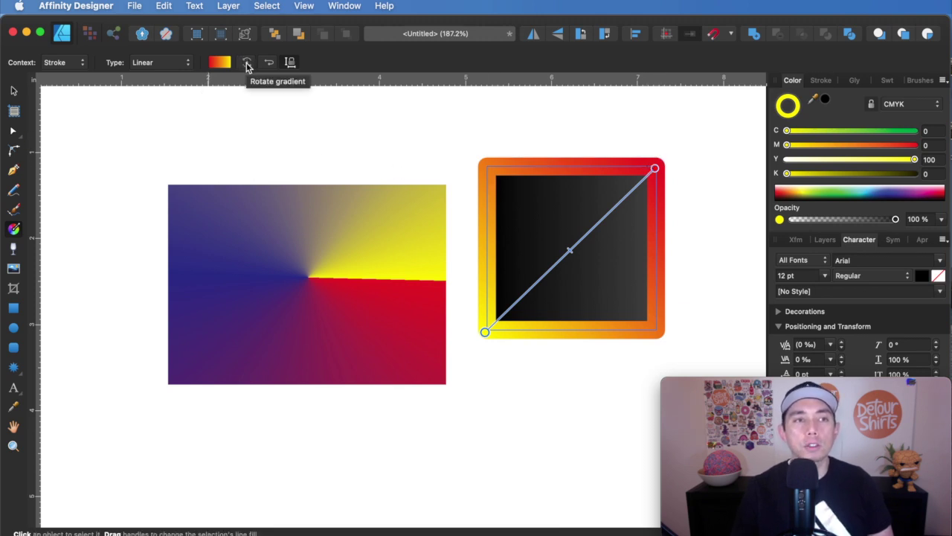
Step: Rotate and reverse the outline gradient through full cycles, then enlarge the square slightly
{"action": "left_click", "coordinate": [247, 65]}
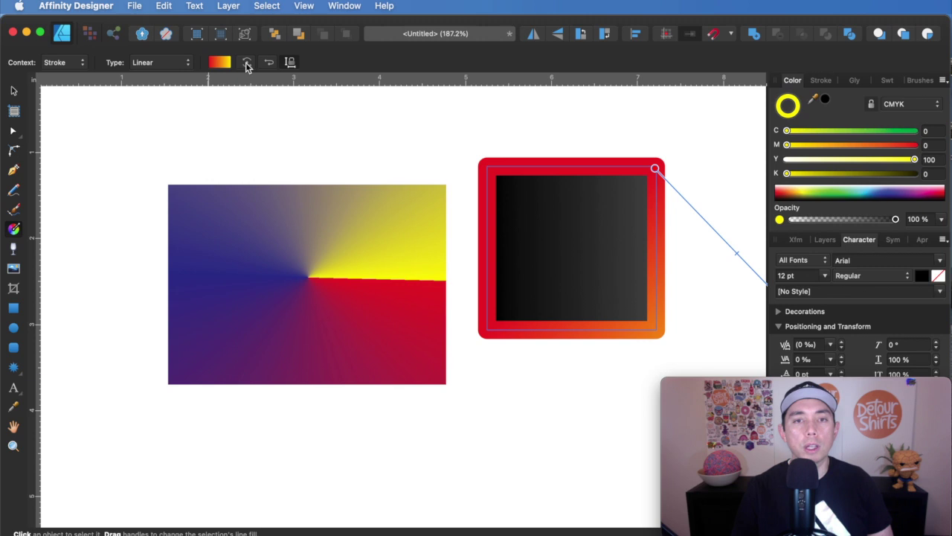
{"action": "left_click", "coordinate": [247, 66]}
{"action": "left_click", "coordinate": [247, 66]}
{"action": "left_click", "coordinate": [247, 65]}
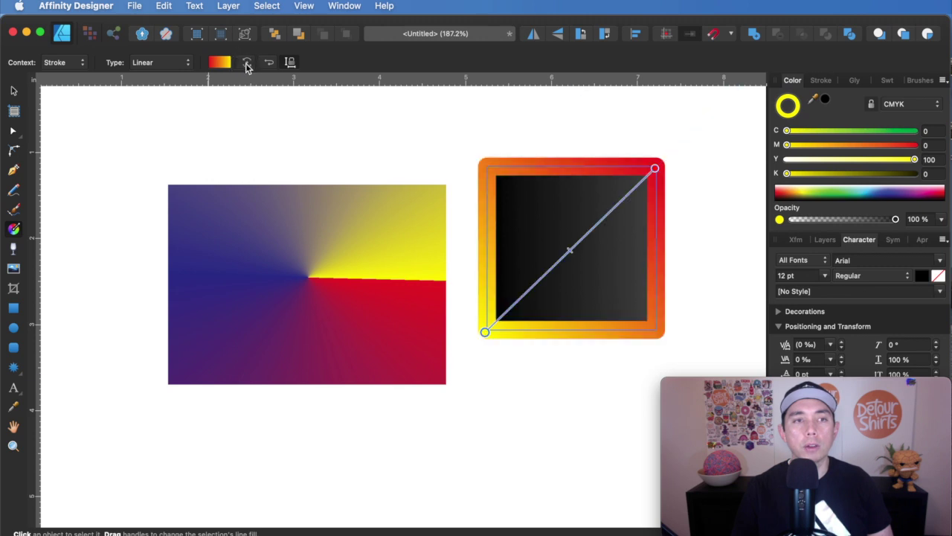
{"action": "left_click", "coordinate": [269, 64]}
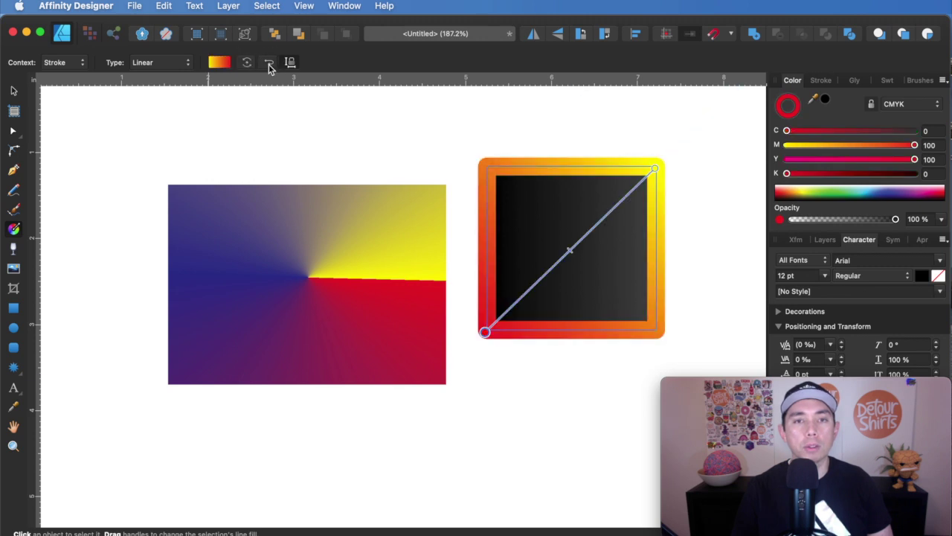
{"action": "left_click", "coordinate": [268, 64]}
{"action": "left_click", "coordinate": [268, 64]}
{"action": "left_click", "coordinate": [268, 64]}
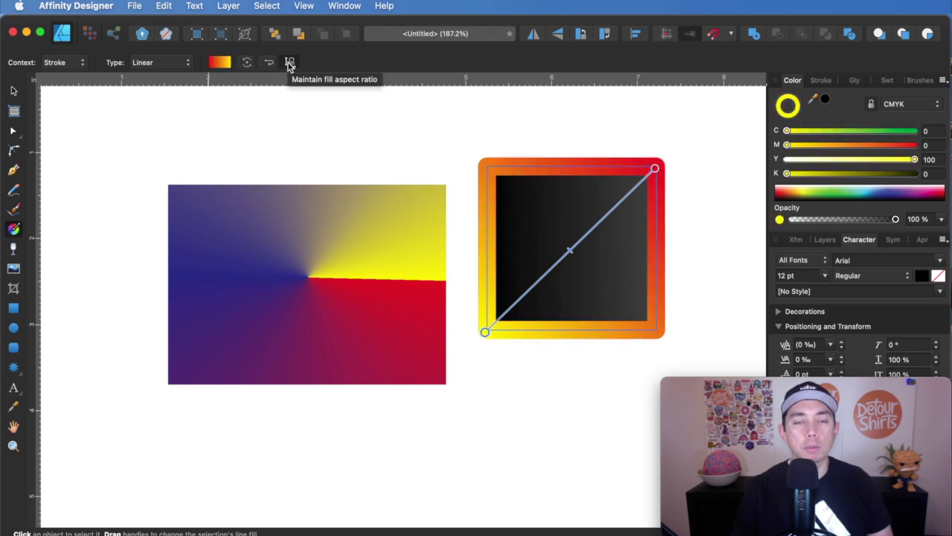
{"action": "left_click", "coordinate": [13, 90]}
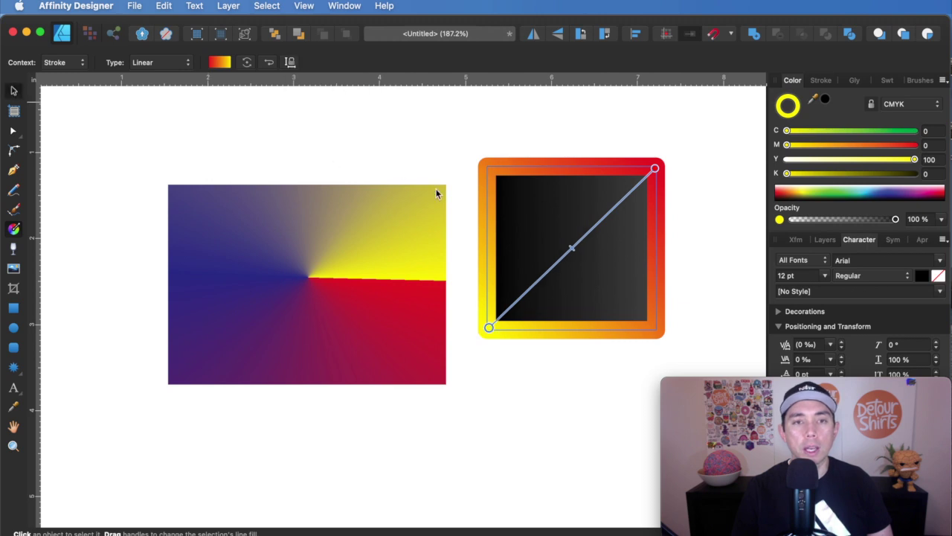
{"action": "mouse_move", "coordinate": [489, 327]}
{"action": "left_mouse_down"}
{"action": "mouse_move", "coordinate": [364, 442]}
{"action": "mouse_move", "coordinate": [285, 493]}
{"action": "mouse_move", "coordinate": [478, 325]}
{"action": "mouse_move", "coordinate": [397, 410]}
{"action": "mouse_move", "coordinate": [490, 331]}
{"action": "left_mouse_up"}
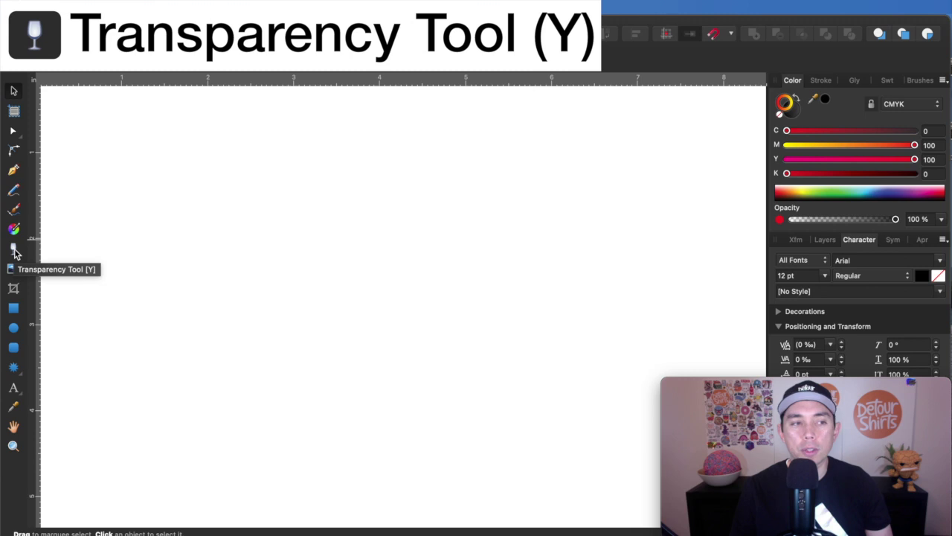
Step: Draw a square with no outline and a bright red fill set via CMYK sliders
{"action": "left_click", "coordinate": [15, 308]}
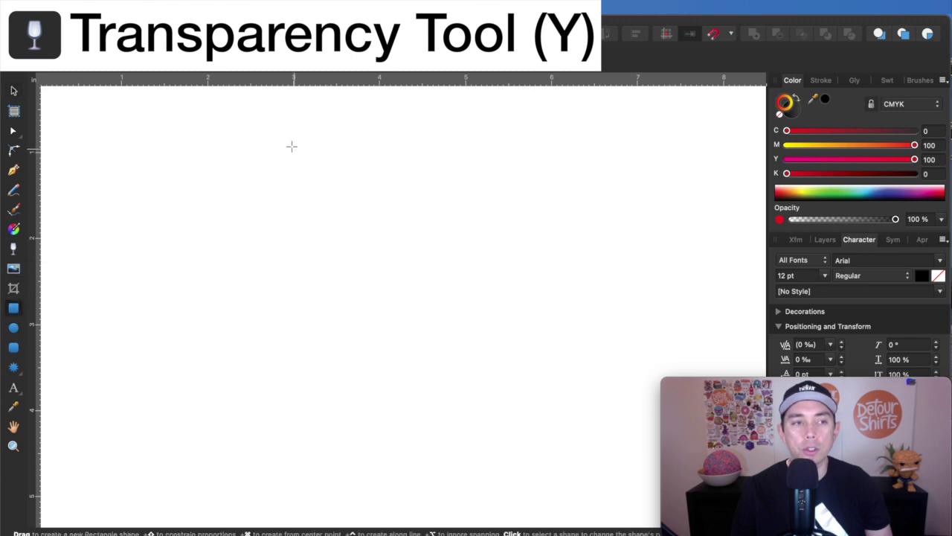
{"action": "left_click_drag", "start_coordinate": [250, 137], "coordinate": [442, 312]}
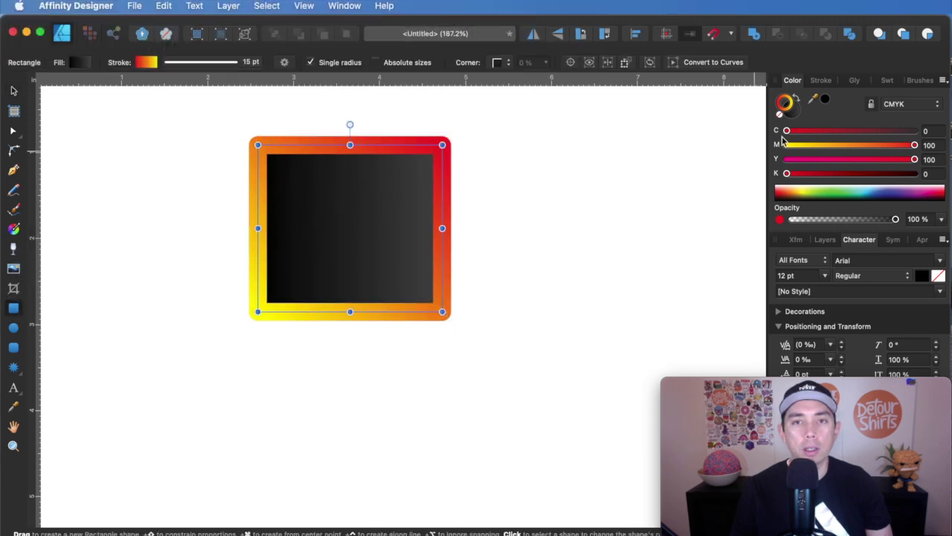
{"action": "left_click", "coordinate": [780, 116]}
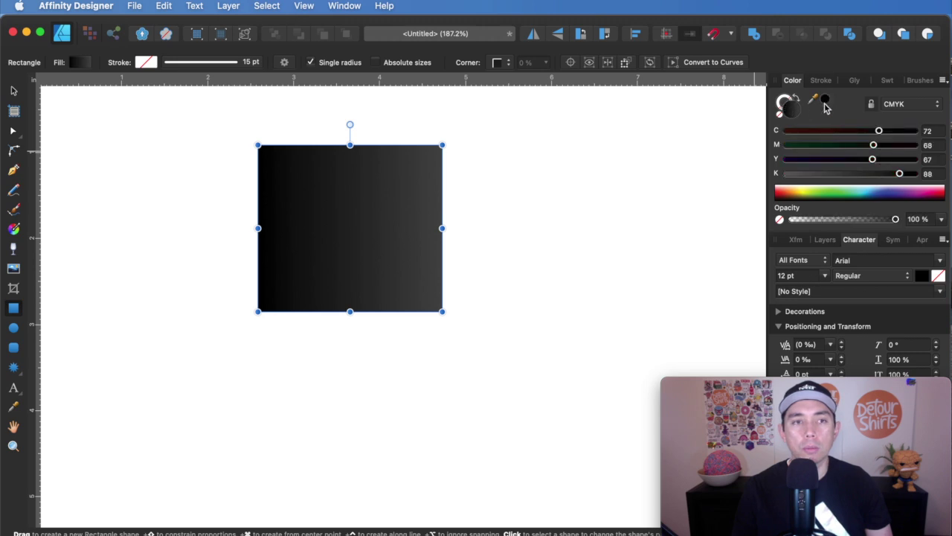
{"action": "left_click", "coordinate": [825, 100]}
{"action": "left_click_drag", "start_coordinate": [872, 158], "coordinate": [950, 161]}
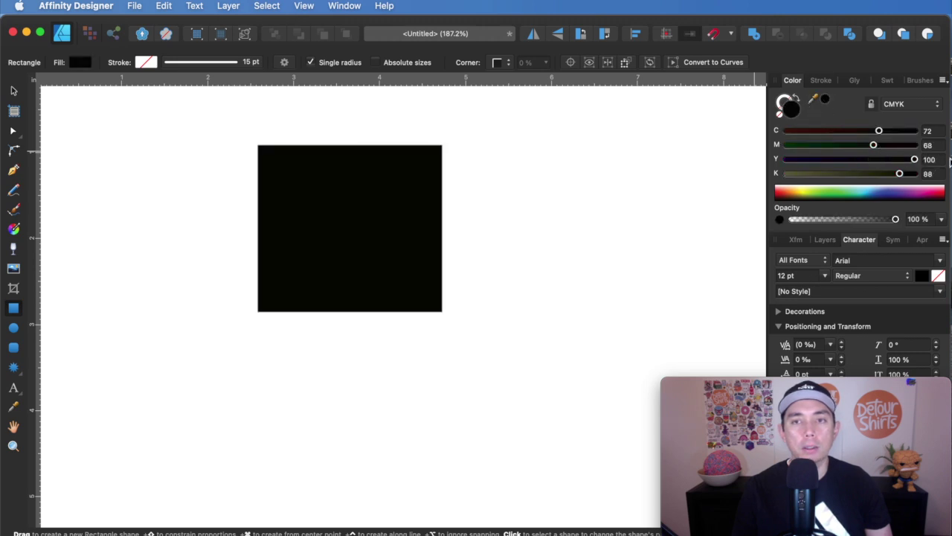
{"action": "left_click_drag", "start_coordinate": [875, 144], "coordinate": [939, 145]}
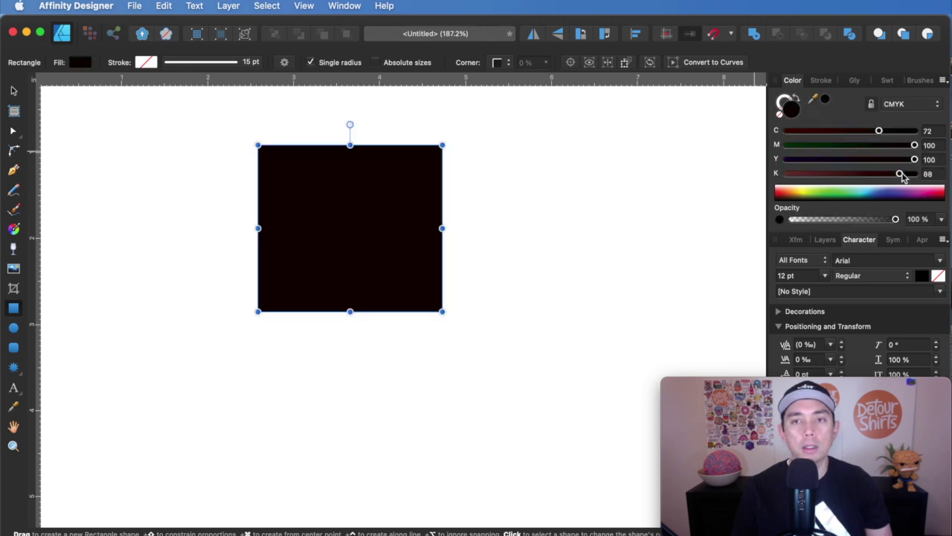
{"action": "left_click_drag", "start_coordinate": [900, 173], "coordinate": [645, 172]}
{"action": "left_click_drag", "start_coordinate": [883, 131], "coordinate": [432, 204]}
{"action": "left_click", "coordinate": [14, 90]}
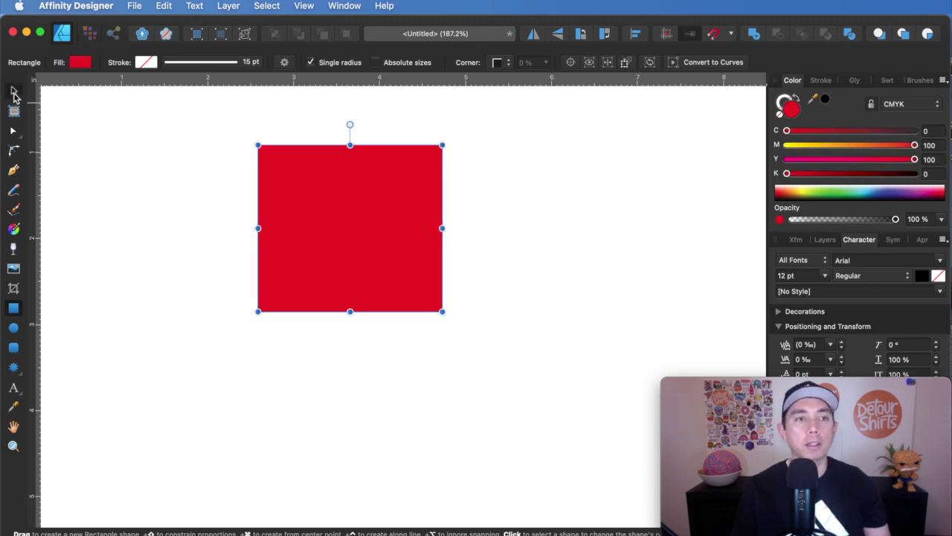
Step: Draw a yellow circle overlapping the red square's lower-right corner and nudge it up-left
{"action": "left_click", "coordinate": [14, 328]}
{"action": "left_click_drag", "start_coordinate": [333, 222], "coordinate": [503, 398]}
{"action": "left_click_drag", "start_coordinate": [907, 145], "coordinate": [788, 145]}
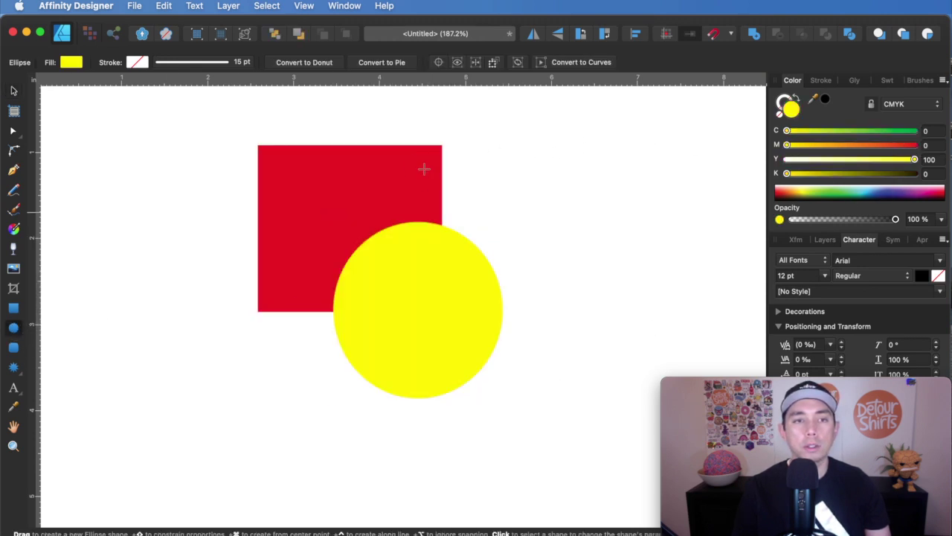
{"action": "left_click", "coordinate": [14, 91]}
{"action": "left_click_drag", "start_coordinate": [460, 305], "coordinate": [449, 266]}
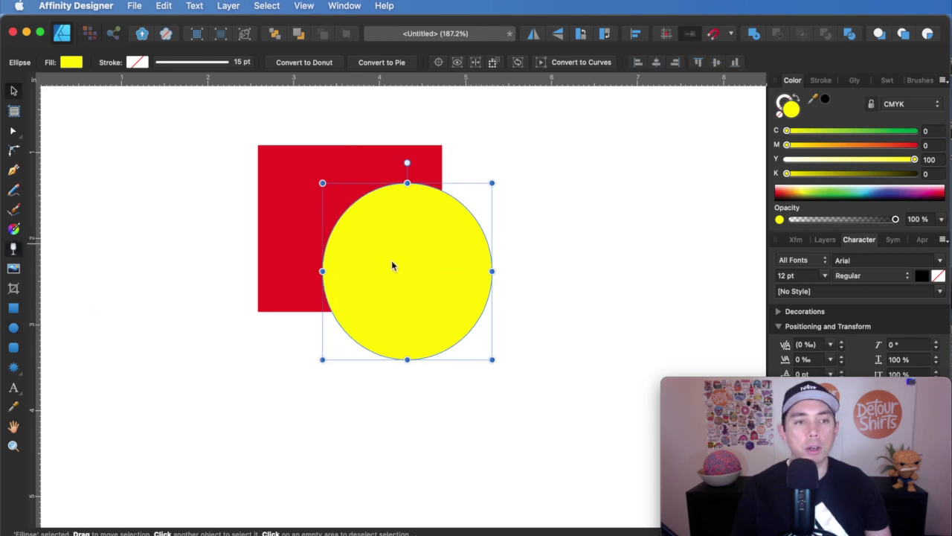
{"action": "key", "text": "y"}
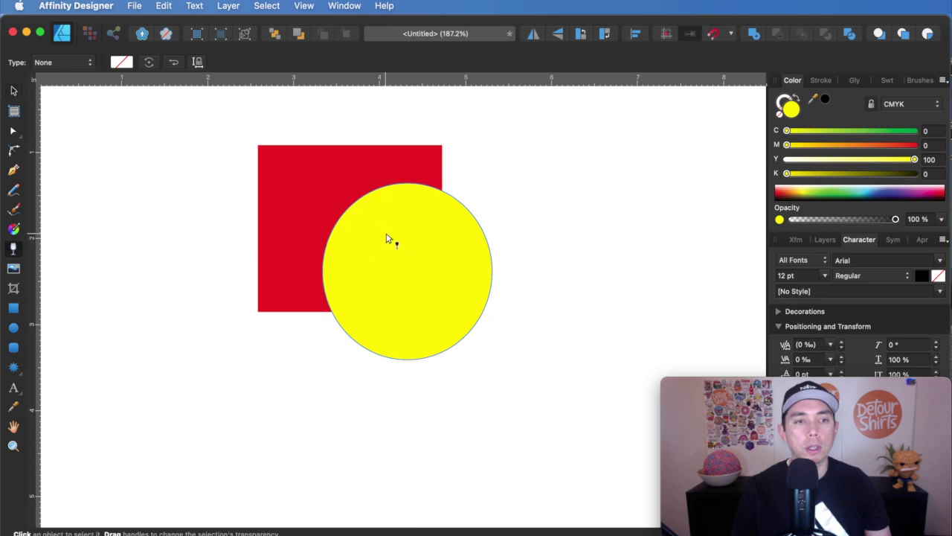
Step: Give the yellow circle a diagonal transparency fade, reverse it, and set the start stop to 100% opacity
{"action": "left_click_drag", "start_coordinate": [360, 213], "coordinate": [440, 315]}
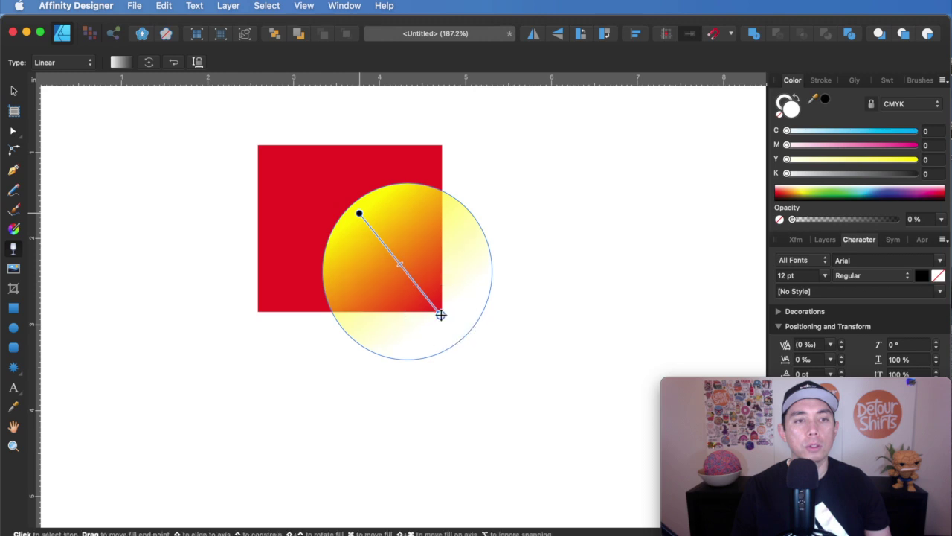
{"action": "left_click", "coordinate": [173, 62]}
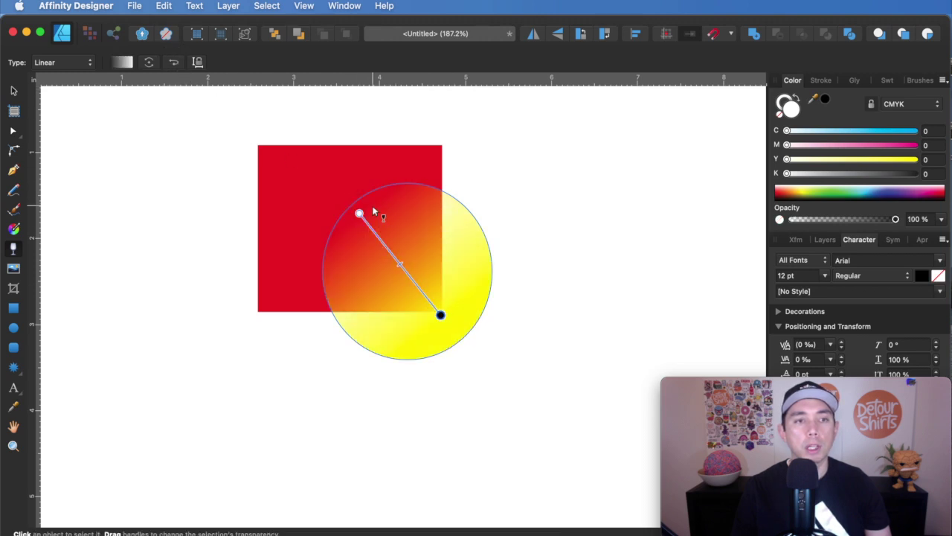
{"action": "left_click", "coordinate": [359, 213]}
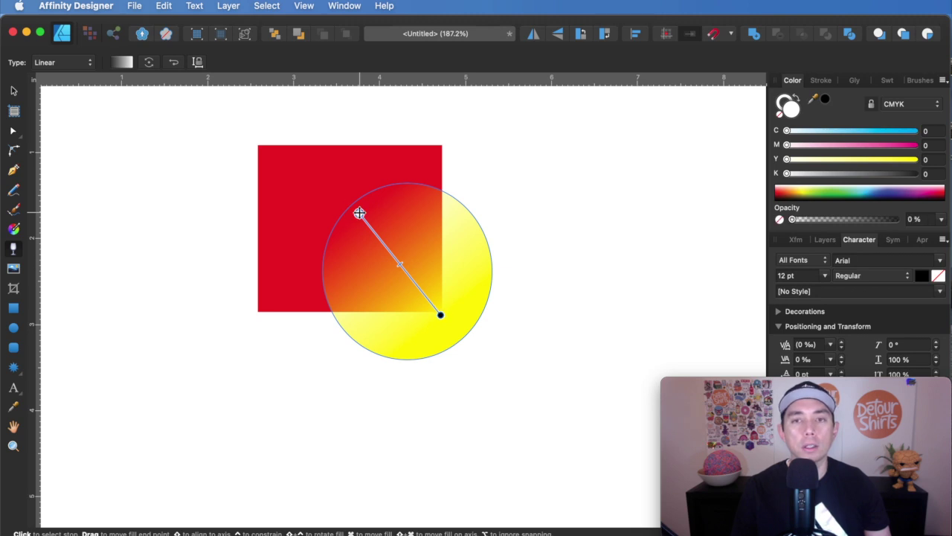
{"action": "left_click_drag", "start_coordinate": [793, 222], "coordinate": [949, 226]}
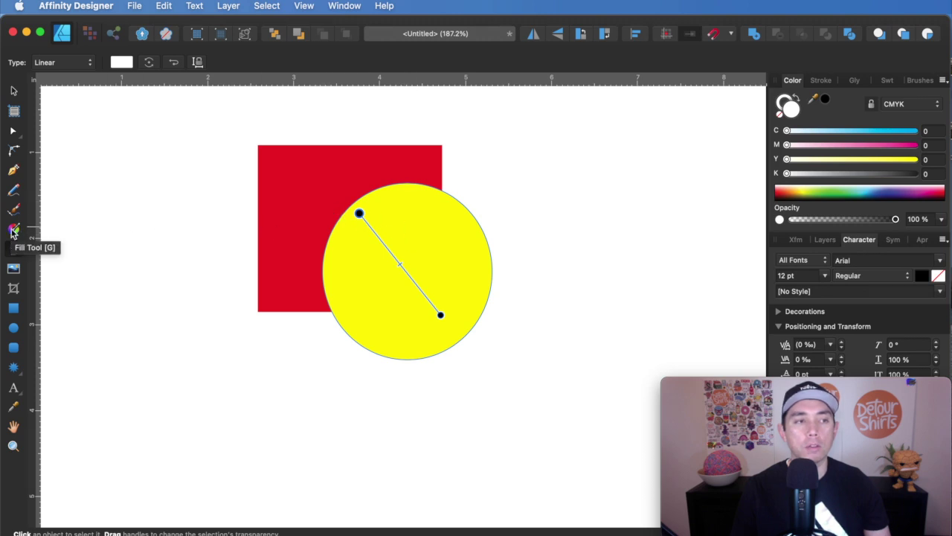
{"action": "left_click", "coordinate": [416, 240]}
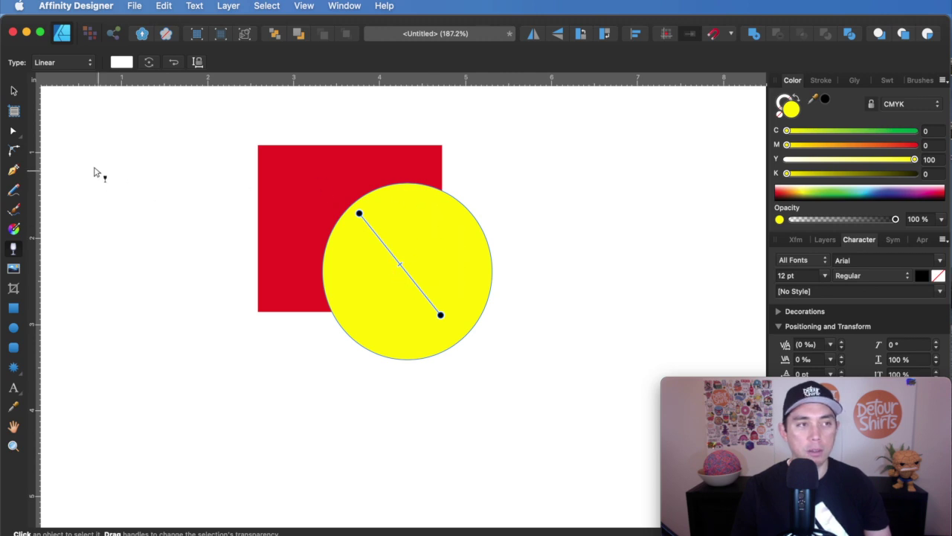
Step: Delete the yellow circle and draw a new circle overlapping the red square
{"action": "left_click", "coordinate": [15, 95]}
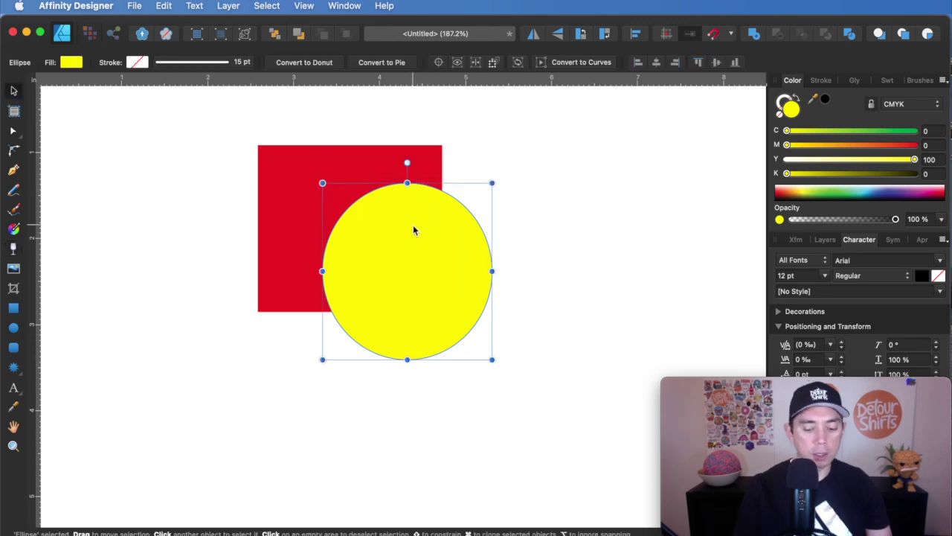
{"action": "key", "text": "Delete"}
{"action": "left_click", "coordinate": [15, 329]}
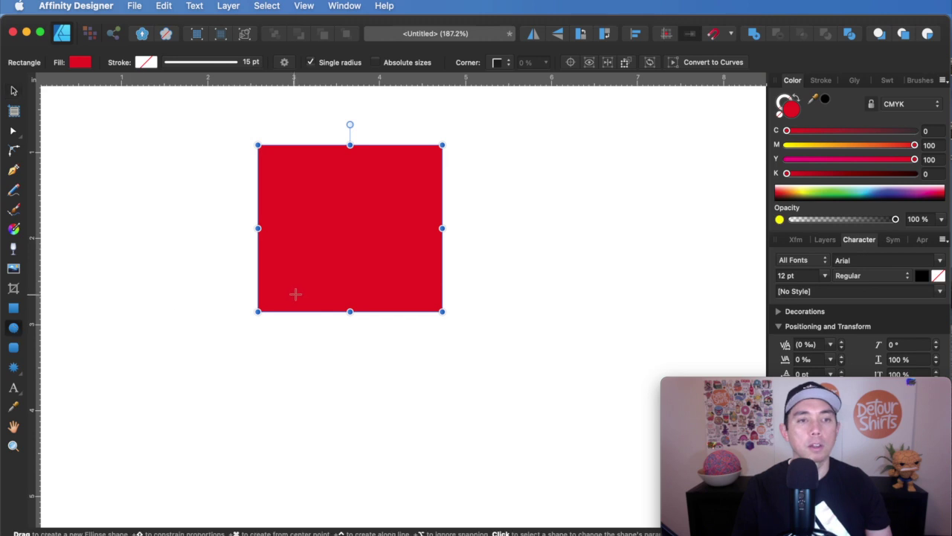
{"action": "left_click_drag", "start_coordinate": [332, 212], "coordinate": [508, 390]}
Step: Give the new circle a linear gradient fill with its upper-left stop at 17% opacity
{"action": "left_click", "coordinate": [14, 230]}
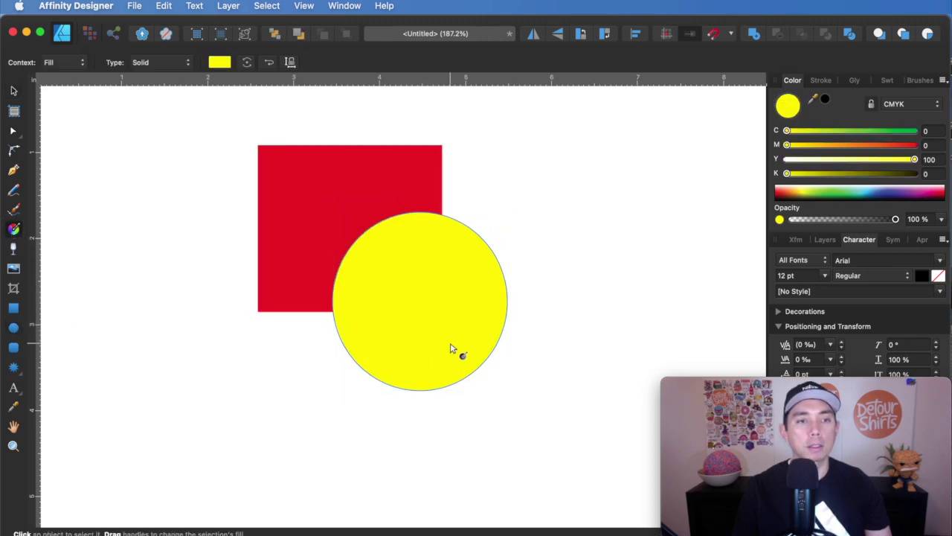
{"action": "left_click_drag", "start_coordinate": [467, 348], "coordinate": [382, 251]}
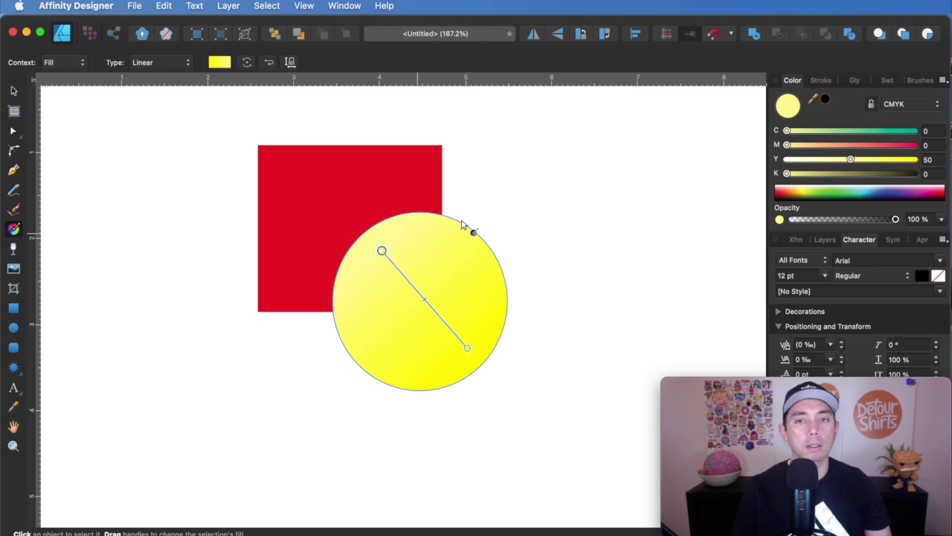
{"action": "left_click_drag", "start_coordinate": [895, 220], "coordinate": [810, 219]}
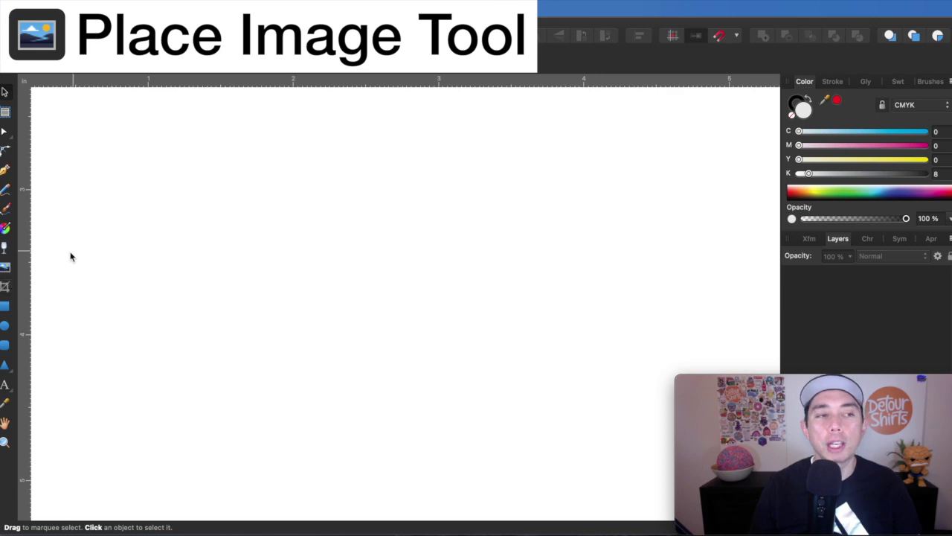
Step: Place beach.jpg from the Desktop onto the page with the Place Image tool
{"action": "left_click", "coordinate": [5, 269]}
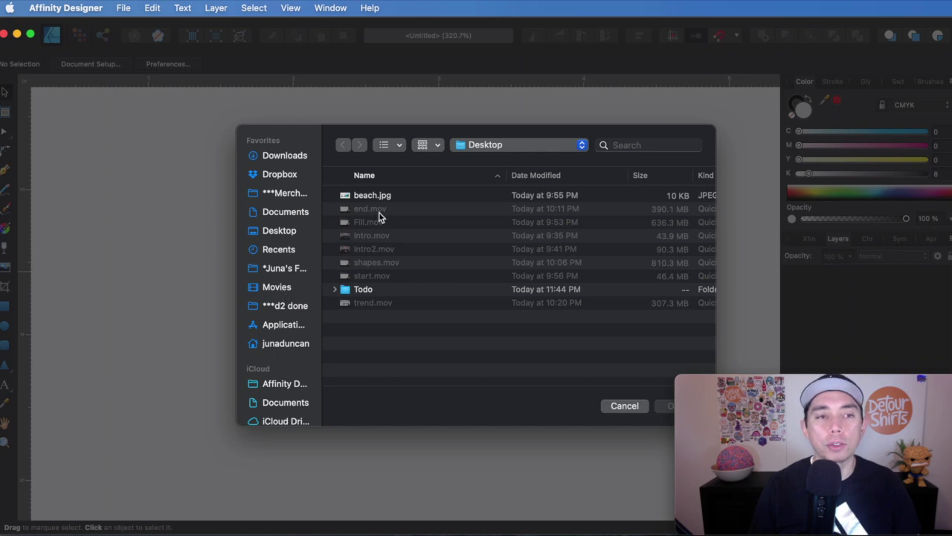
{"action": "left_click", "coordinate": [376, 195]}
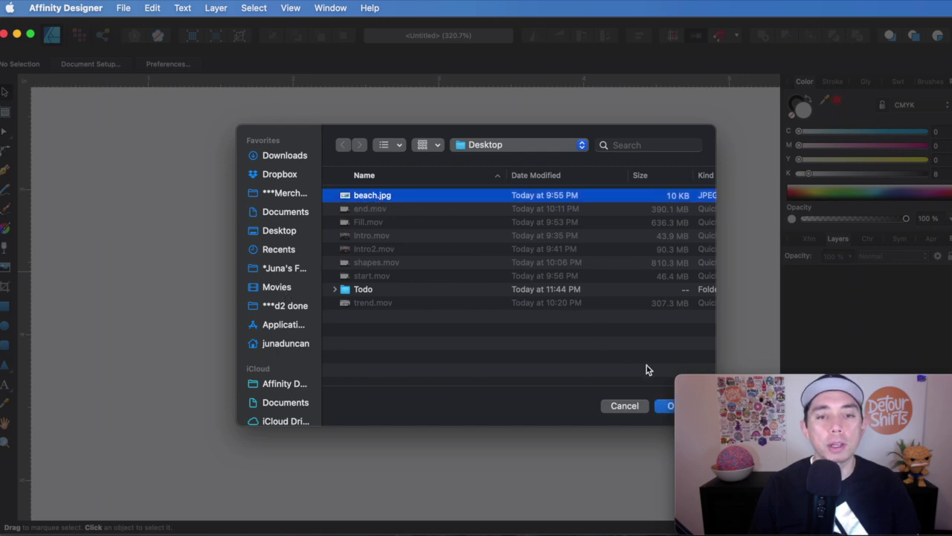
{"action": "left_click", "coordinate": [666, 407]}
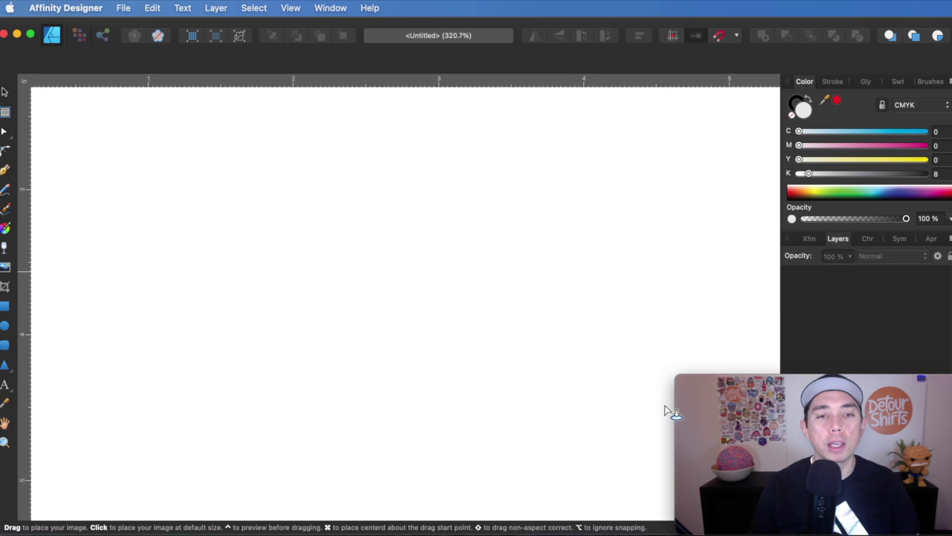
{"action": "left_click", "coordinate": [326, 201]}
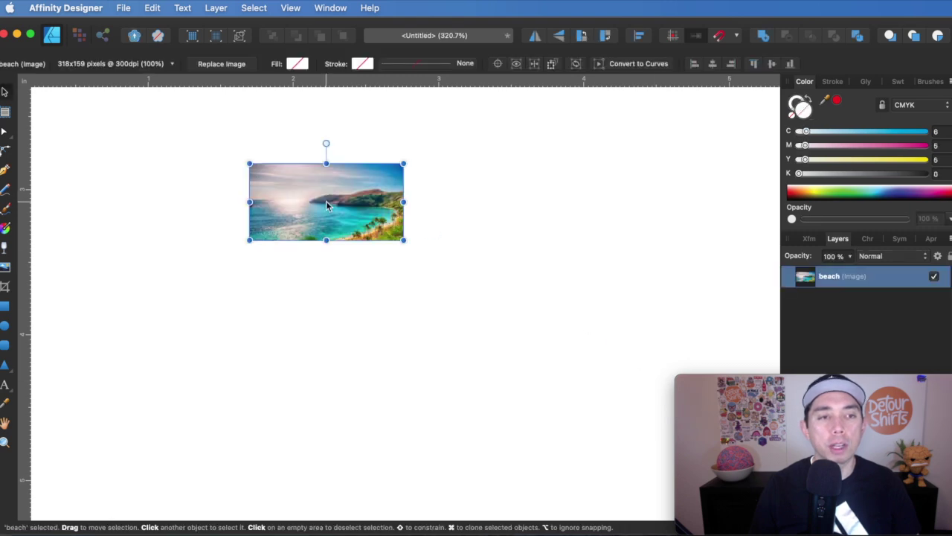
{"action": "left_click_drag", "start_coordinate": [326, 201], "coordinate": [317, 210]}
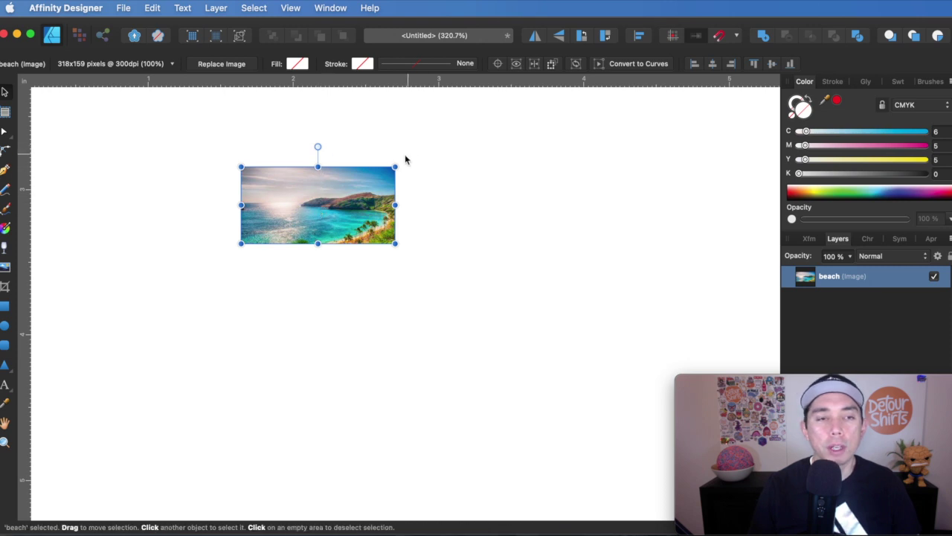
Step: Drag a second copy of beach.jpg from Finder to the right of the first
{"action": "mouse_move", "coordinate": [403, 159]}
{"action": "left_mouse_down"}
{"action": "mouse_move", "coordinate": [346, 139]}
{"action": "mouse_move", "coordinate": [419, 153]}
{"action": "mouse_move", "coordinate": [402, 145]}
{"action": "mouse_move", "coordinate": [405, 158]}
{"action": "left_mouse_up"}
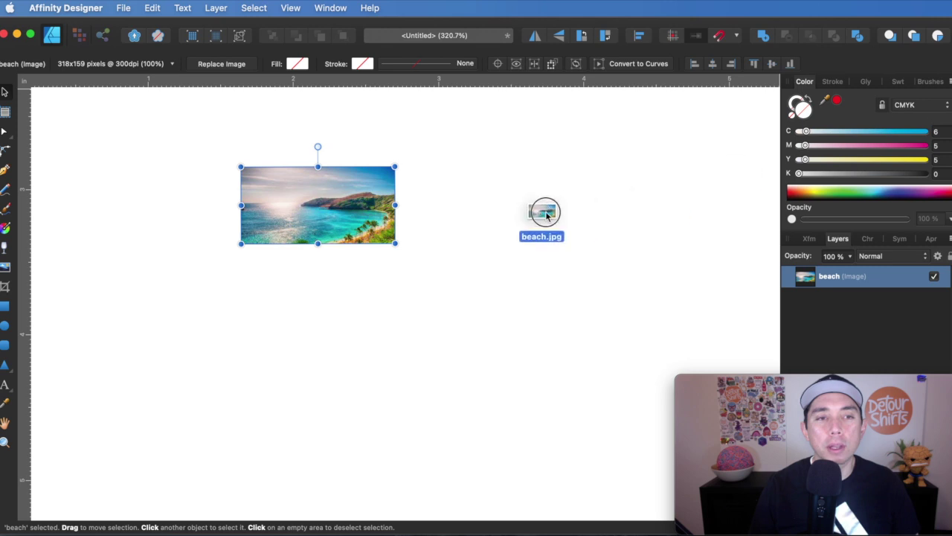
{"action": "left_click_drag", "start_coordinate": [542, 213], "coordinate": [503, 206]}
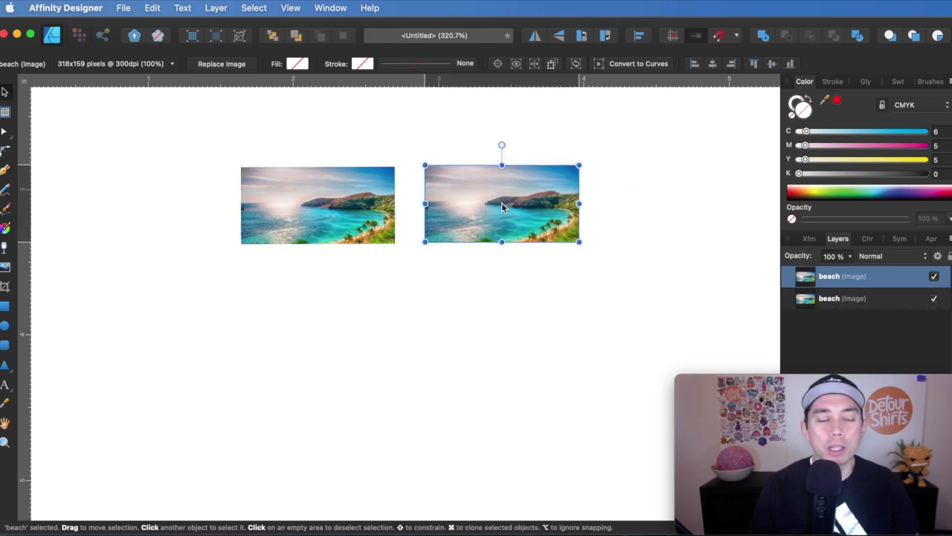
{"action": "left_click", "coordinate": [155, 325]}
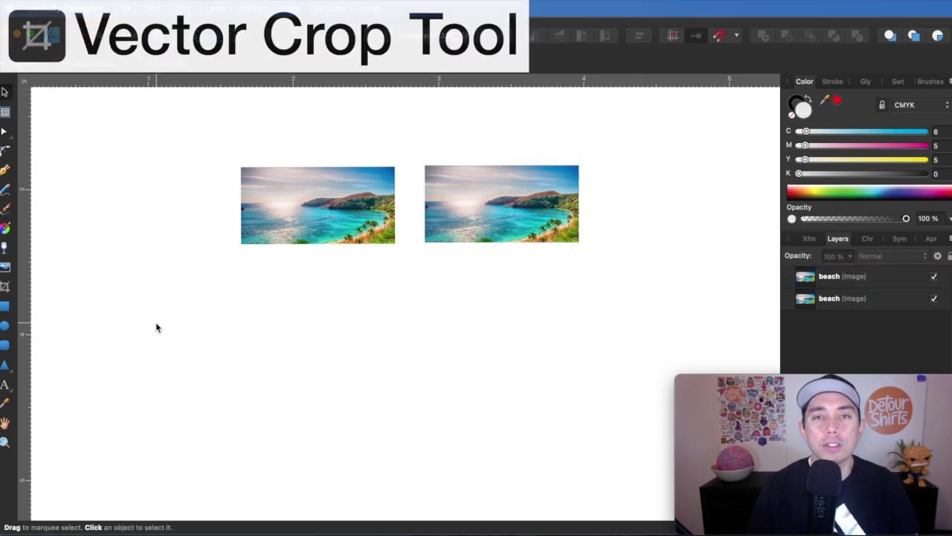
Step: Crop the left beach photo with the Vector Crop tool by pulling its corner handles inward
{"action": "left_click", "coordinate": [5, 289]}
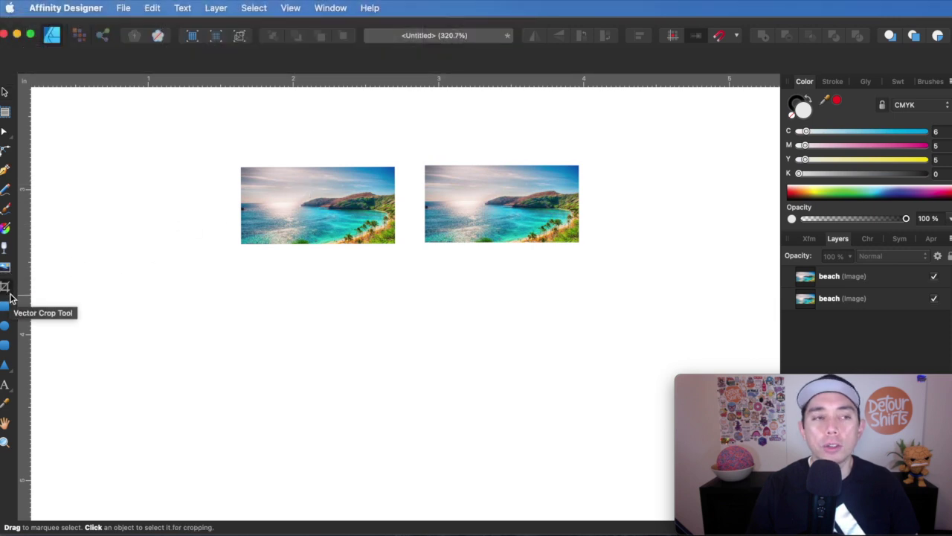
{"action": "left_click", "coordinate": [295, 197]}
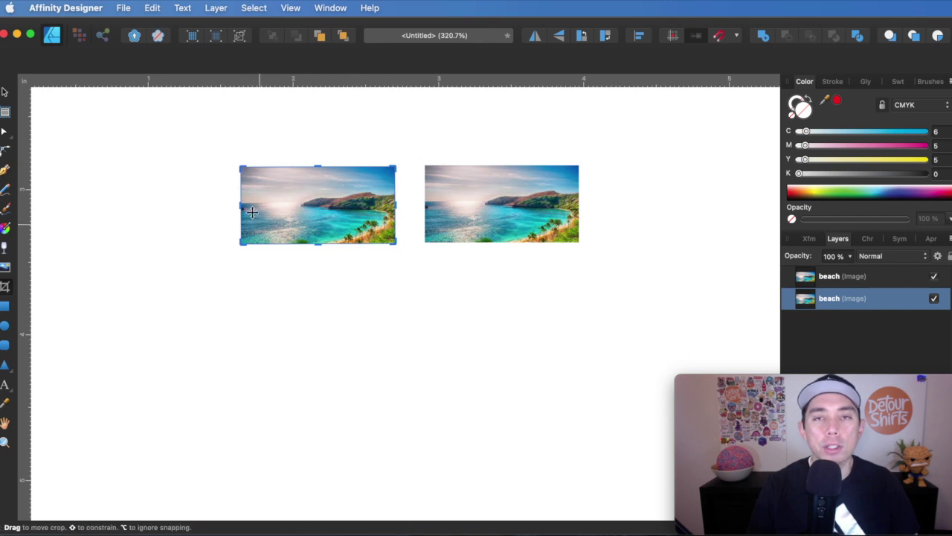
{"action": "mouse_move", "coordinate": [239, 173]}
{"action": "left_mouse_down"}
{"action": "mouse_move", "coordinate": [303, 187]}
{"action": "mouse_move", "coordinate": [202, 146]}
{"action": "mouse_move", "coordinate": [244, 172]}
{"action": "left_mouse_up"}
{"action": "left_click_drag", "start_coordinate": [395, 242], "coordinate": [339, 233]}
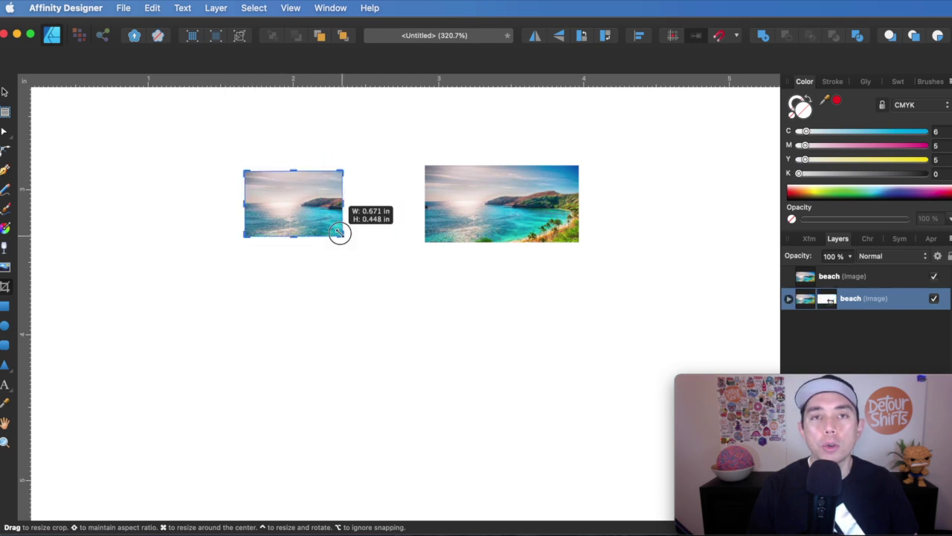
{"action": "left_click_drag", "start_coordinate": [339, 233], "coordinate": [341, 232]}
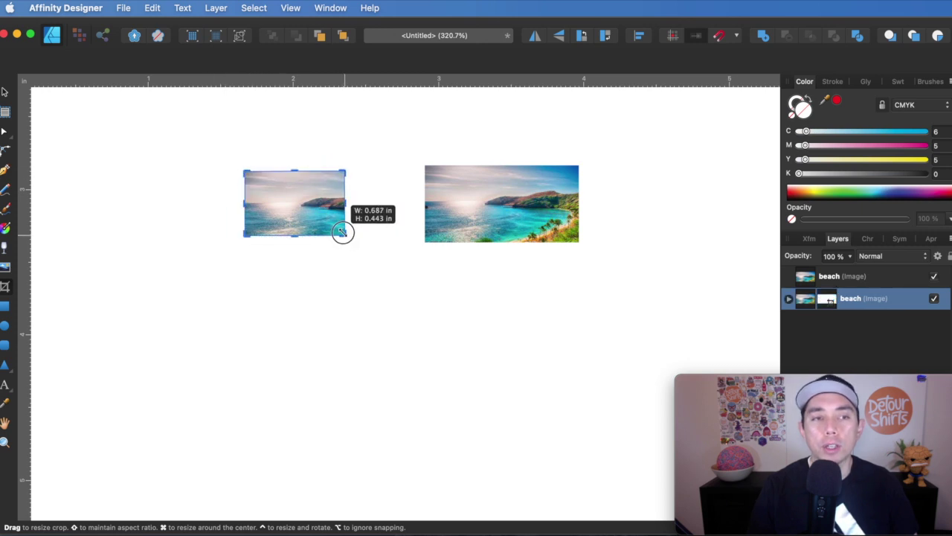
{"action": "left_click_drag", "start_coordinate": [342, 232], "coordinate": [380, 236]}
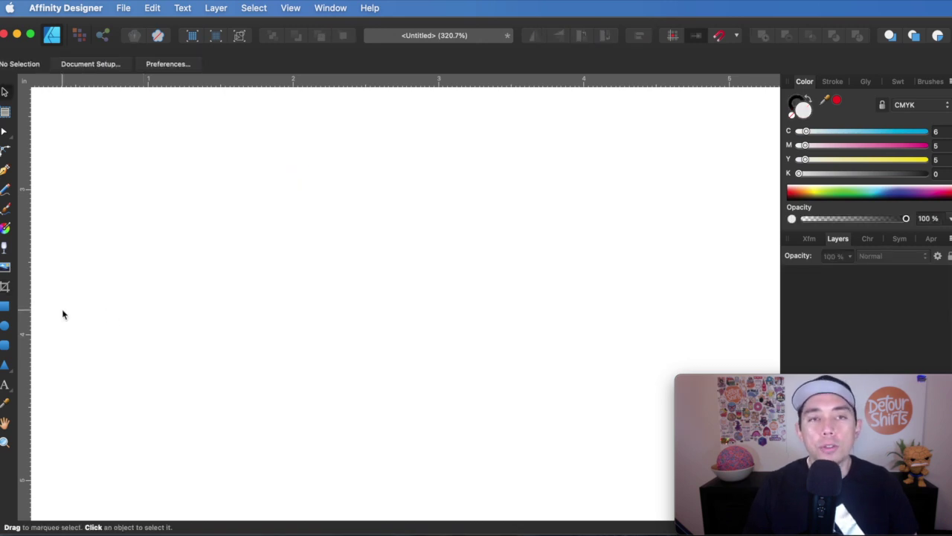
Step: Draw a light grey square and give it rounded corners with a smaller radius
{"action": "left_click", "coordinate": [6, 308]}
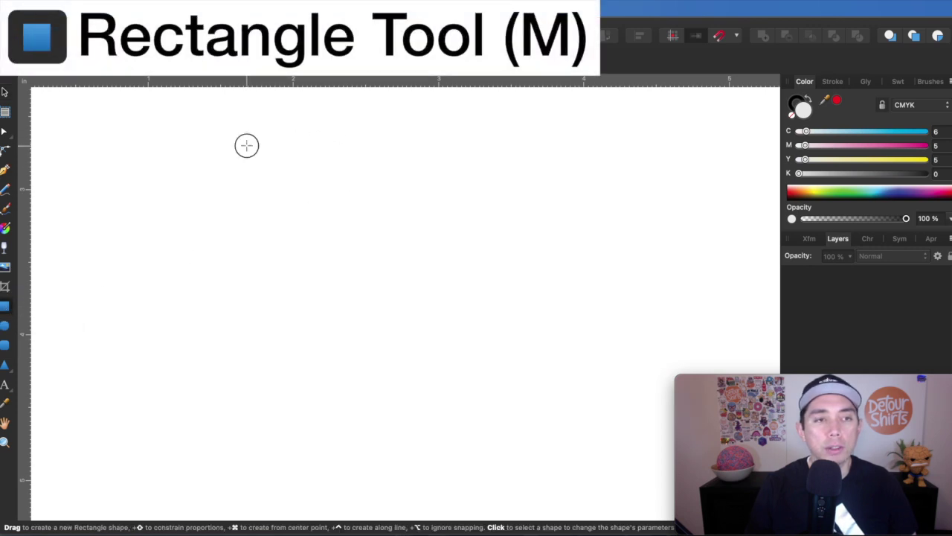
{"action": "left_click_drag", "start_coordinate": [218, 161], "coordinate": [407, 347]}
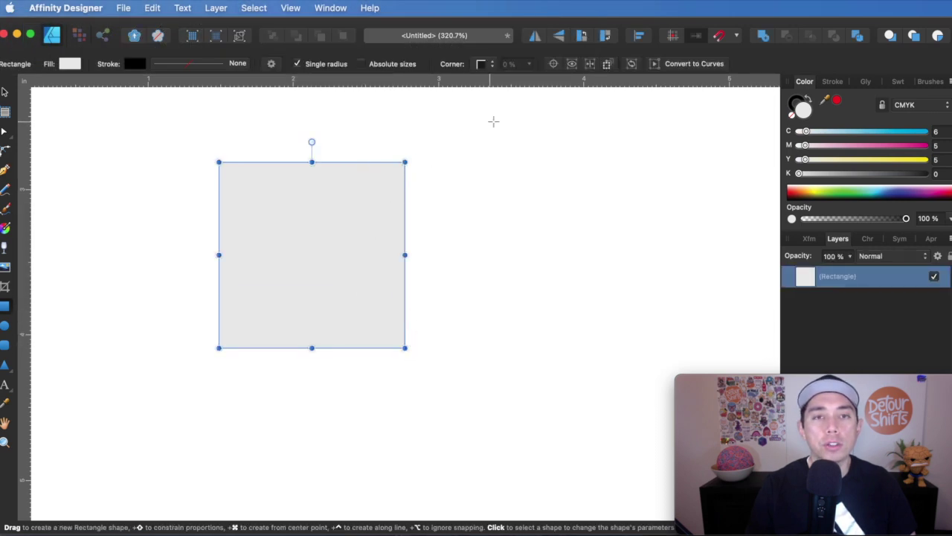
{"action": "left_click", "coordinate": [485, 64]}
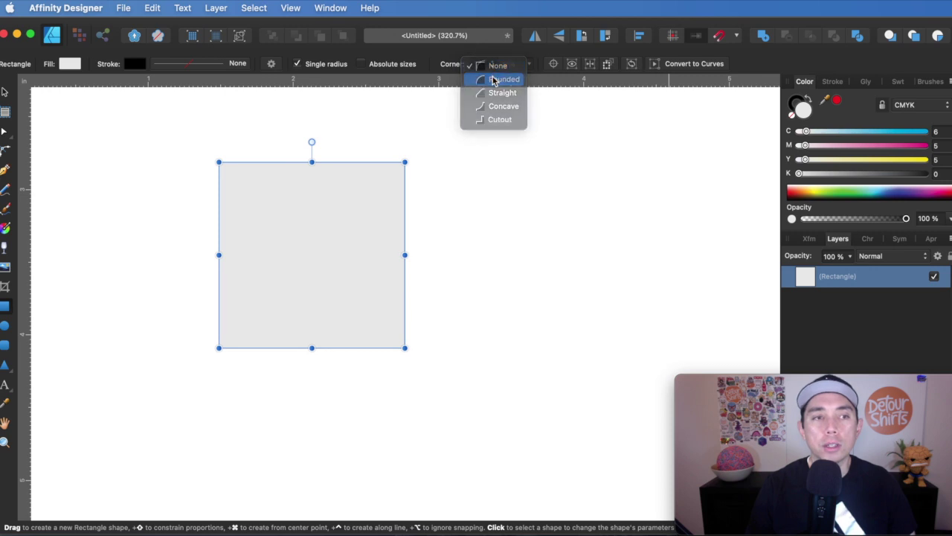
{"action": "left_click", "coordinate": [495, 80]}
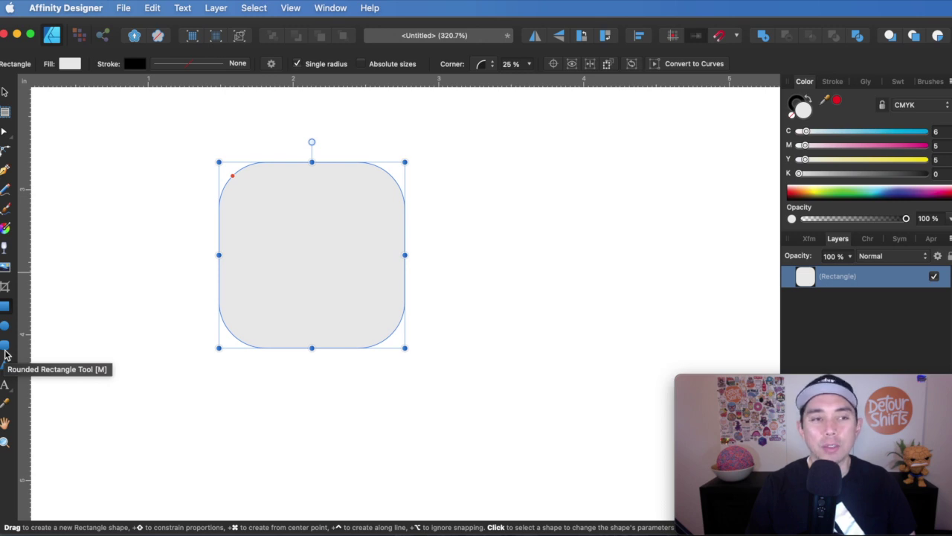
{"action": "left_click_drag", "start_coordinate": [233, 177], "coordinate": [226, 173]}
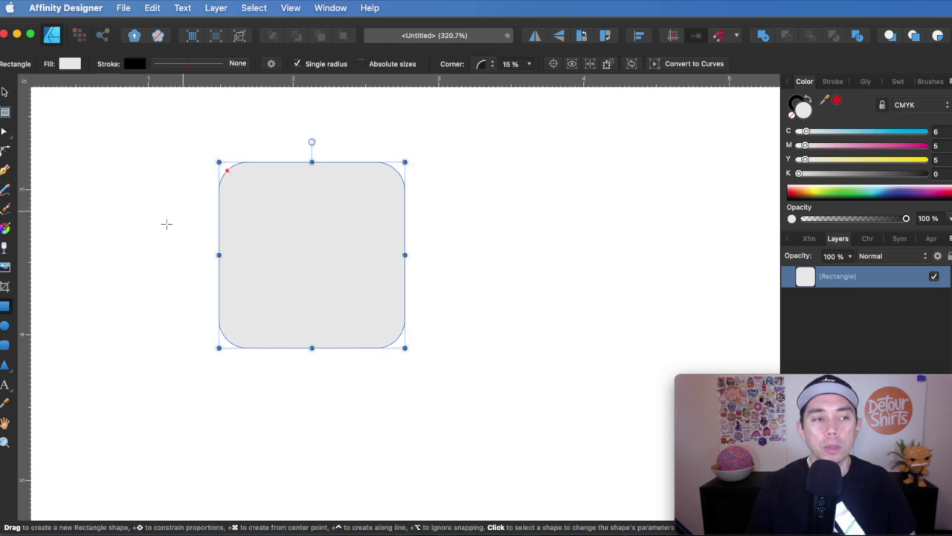
Step: Draw a second rounded rectangle to its right and reduce its corners to 15%
{"action": "left_click", "coordinate": [5, 345]}
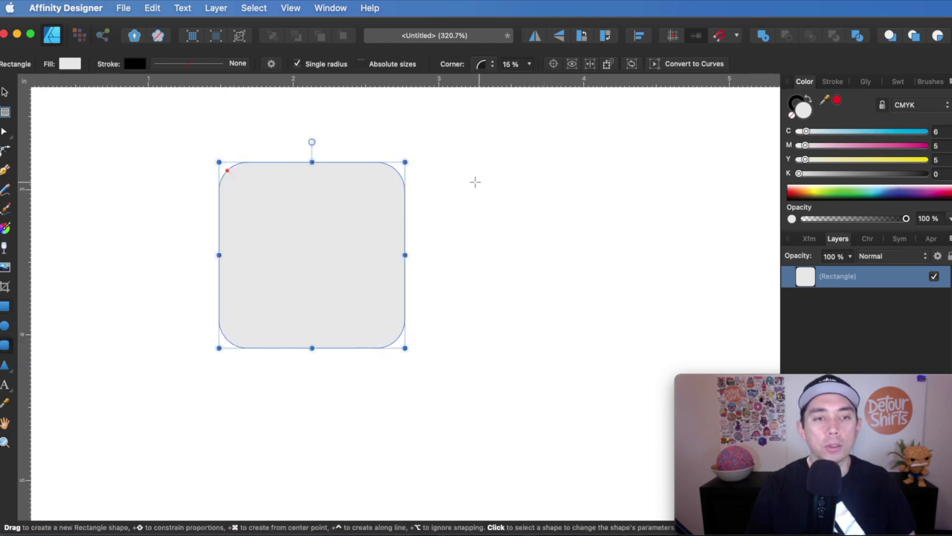
{"action": "left_click_drag", "start_coordinate": [468, 181], "coordinate": [623, 344]}
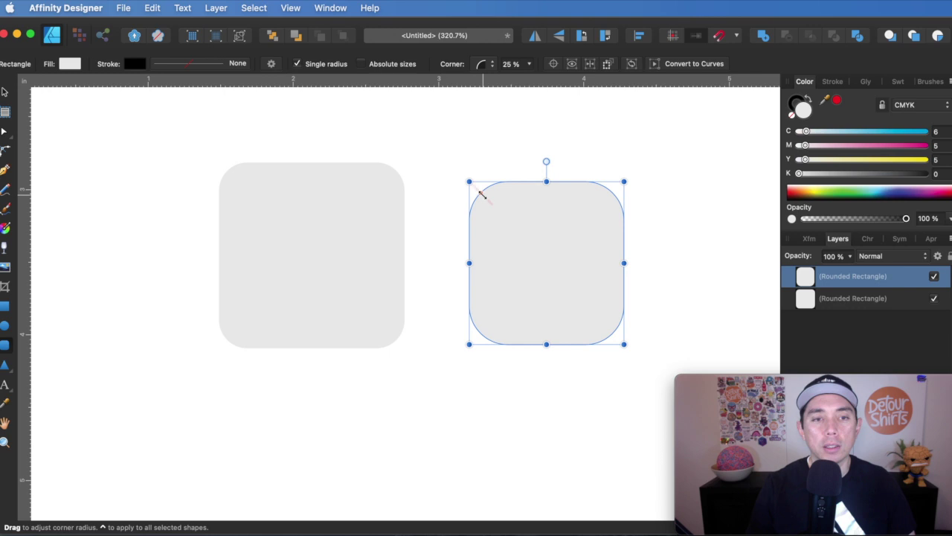
{"action": "mouse_move", "coordinate": [482, 195]}
{"action": "left_mouse_down"}
{"action": "mouse_move", "coordinate": [455, 176]}
{"action": "mouse_move", "coordinate": [477, 187]}
{"action": "left_mouse_up"}
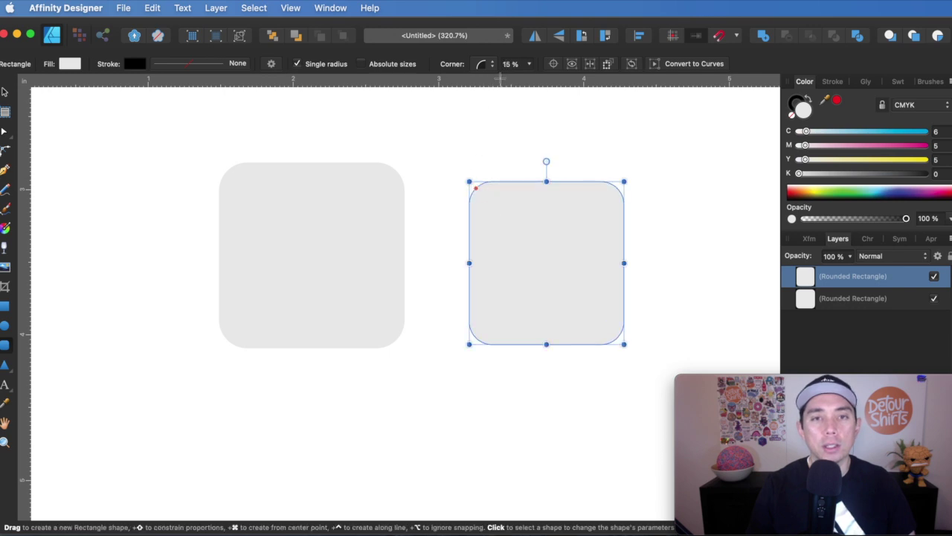
Step: Delete the duplicate square and try Straight, then Concave corners on the remaining one
{"action": "left_click", "coordinate": [5, 90]}
{"action": "key", "text": "BackSpace"}
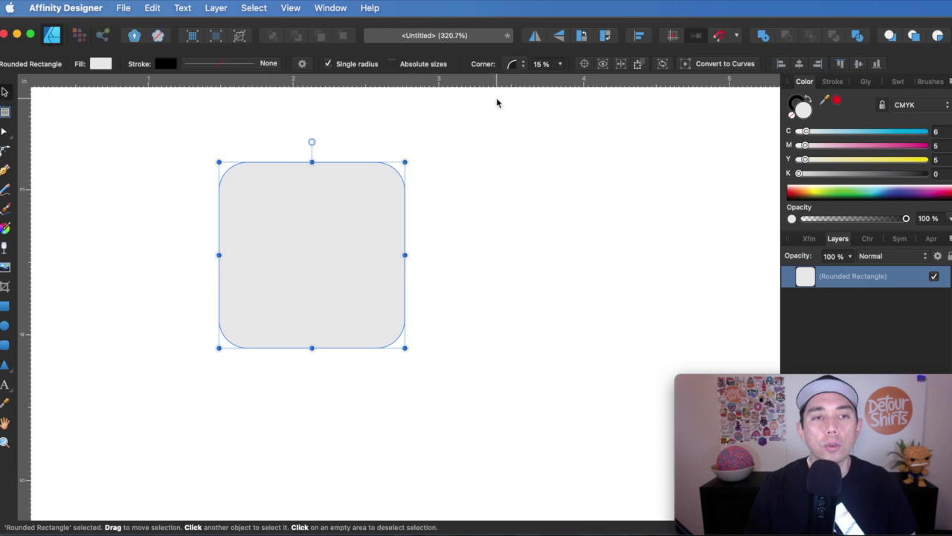
{"action": "left_click", "coordinate": [523, 65]}
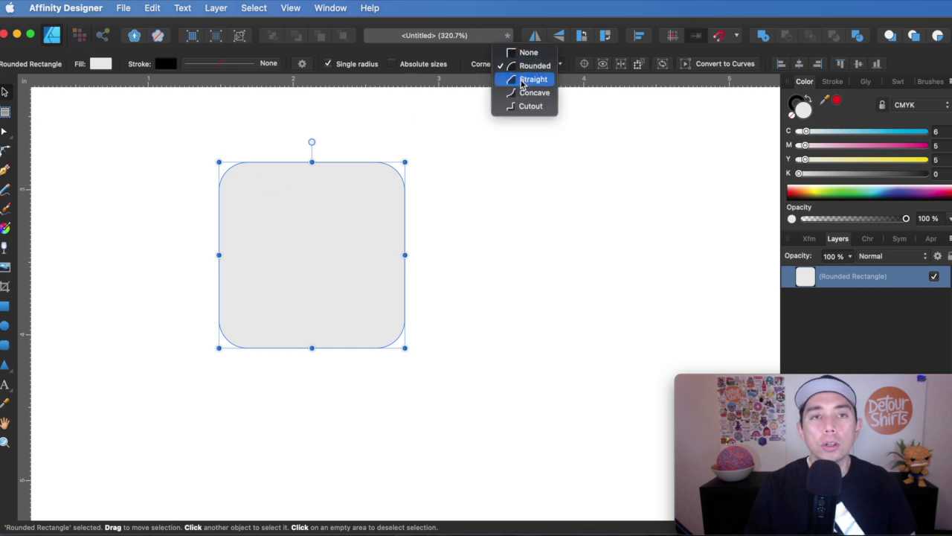
{"action": "left_click", "coordinate": [523, 80]}
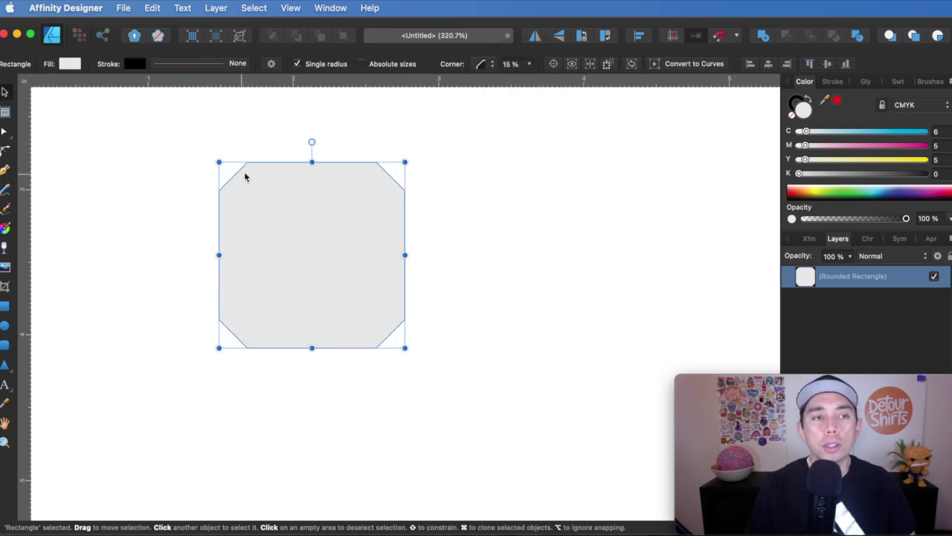
{"action": "left_click", "coordinate": [495, 66]}
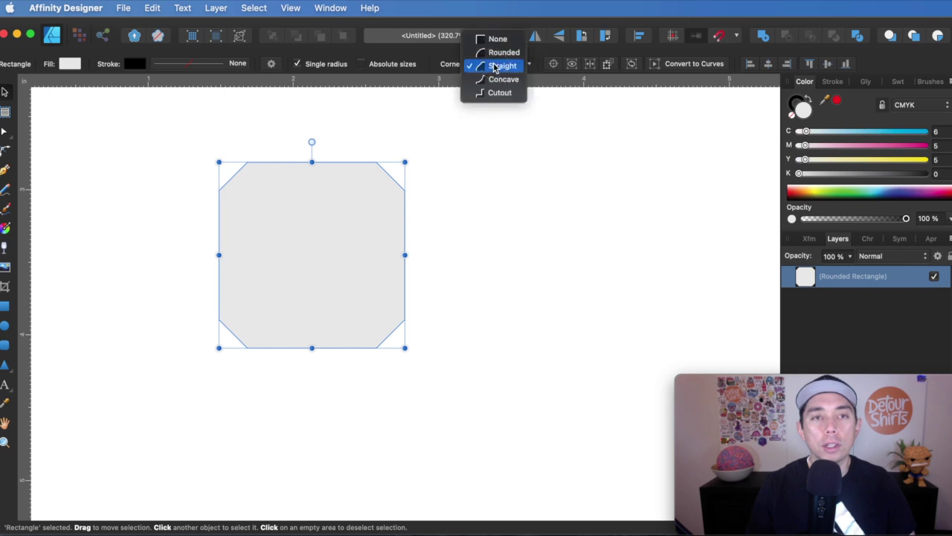
{"action": "left_click", "coordinate": [492, 78]}
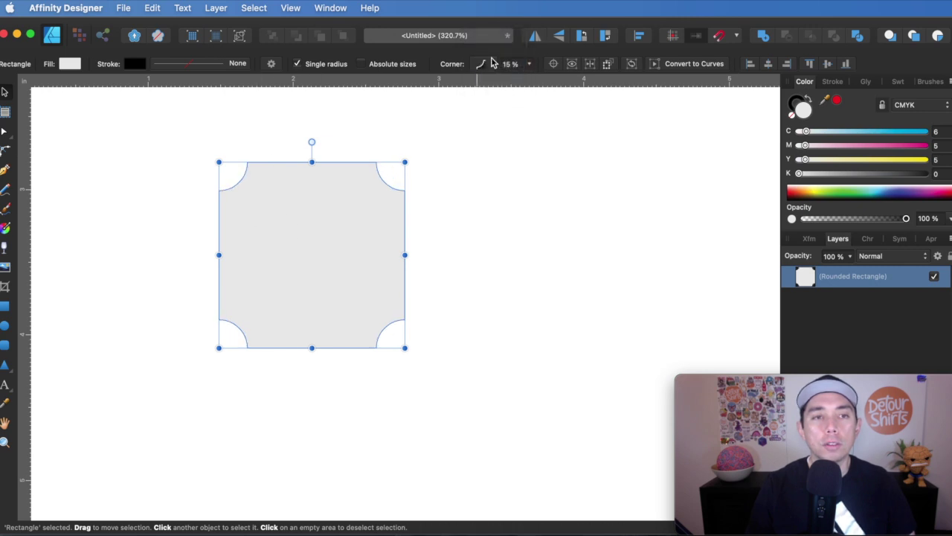
Step: Set the corners to Cutout and raise the corner size to about 35%, forming a cross
{"action": "left_click", "coordinate": [489, 66]}
{"action": "left_click", "coordinate": [487, 79]}
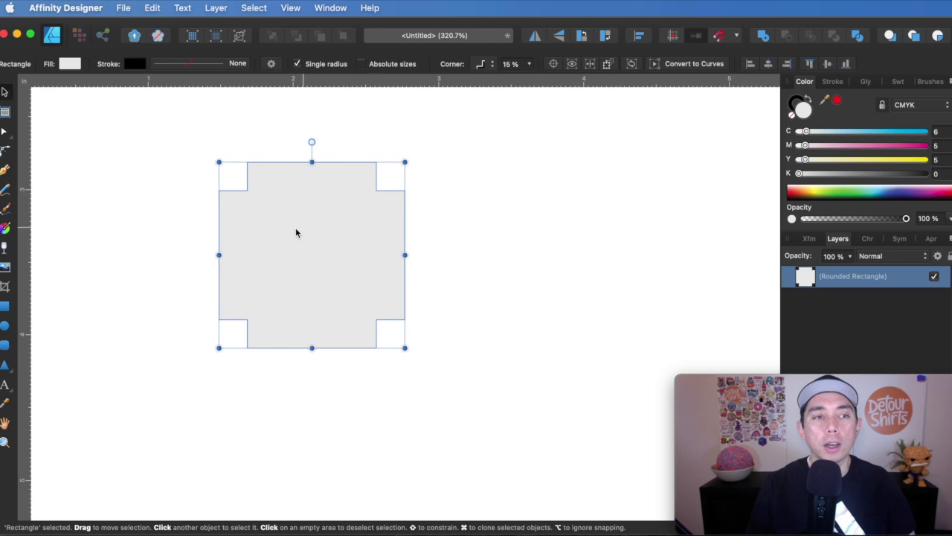
{"action": "left_click_drag", "start_coordinate": [269, 223], "coordinate": [291, 222]}
{"action": "left_click", "coordinate": [527, 64]}
{"action": "left_click_drag", "start_coordinate": [527, 79], "coordinate": [548, 80]}
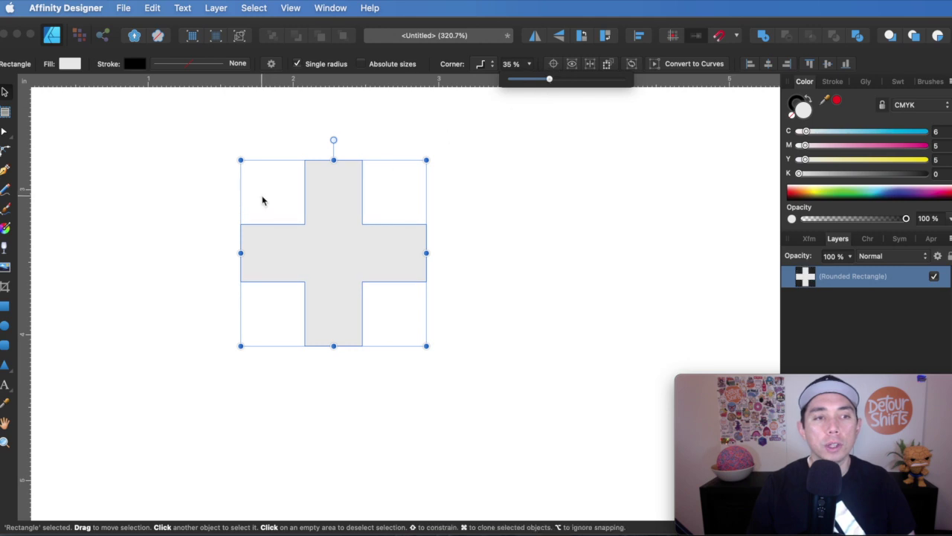
{"action": "left_click", "coordinate": [283, 220]}
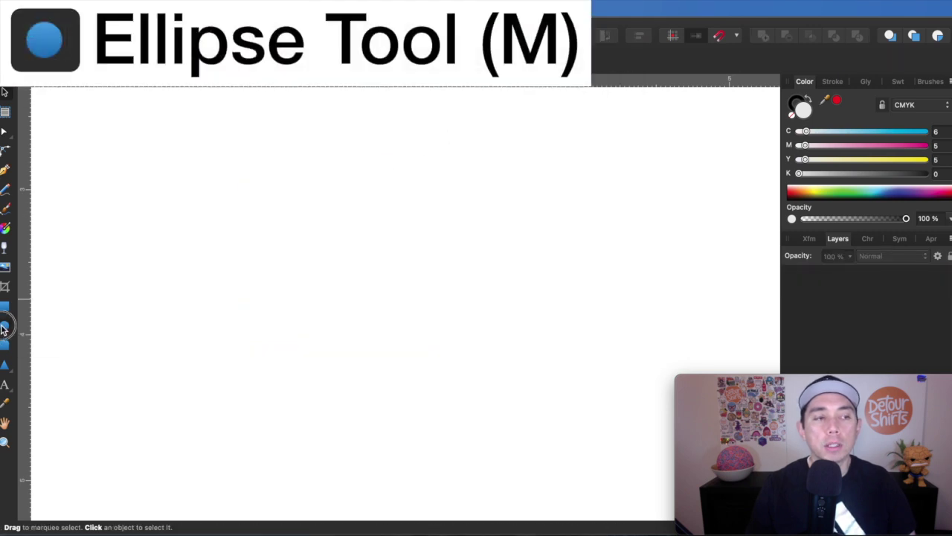
Step: Draw a light-grey circle with the Ellipse Tool and convert it to a pie
{"action": "left_click", "coordinate": [4, 325]}
{"action": "left_click_drag", "start_coordinate": [210, 159], "coordinate": [420, 333]}
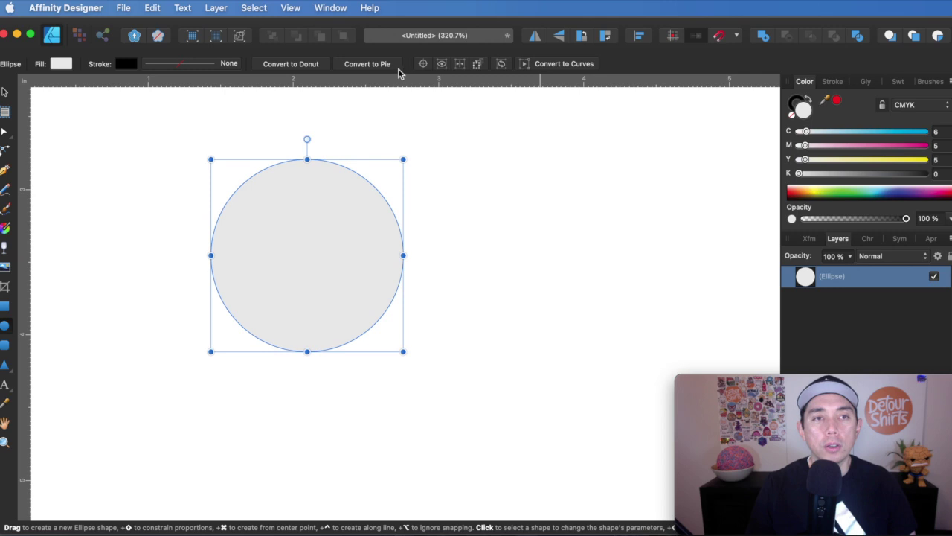
{"action": "left_click", "coordinate": [385, 66]}
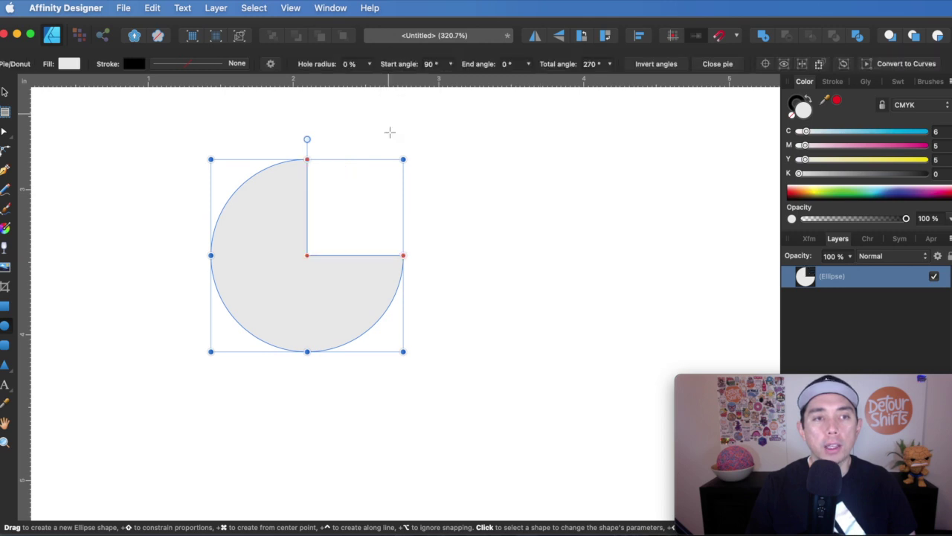
{"action": "left_click_drag", "start_coordinate": [308, 159], "coordinate": [327, 159]}
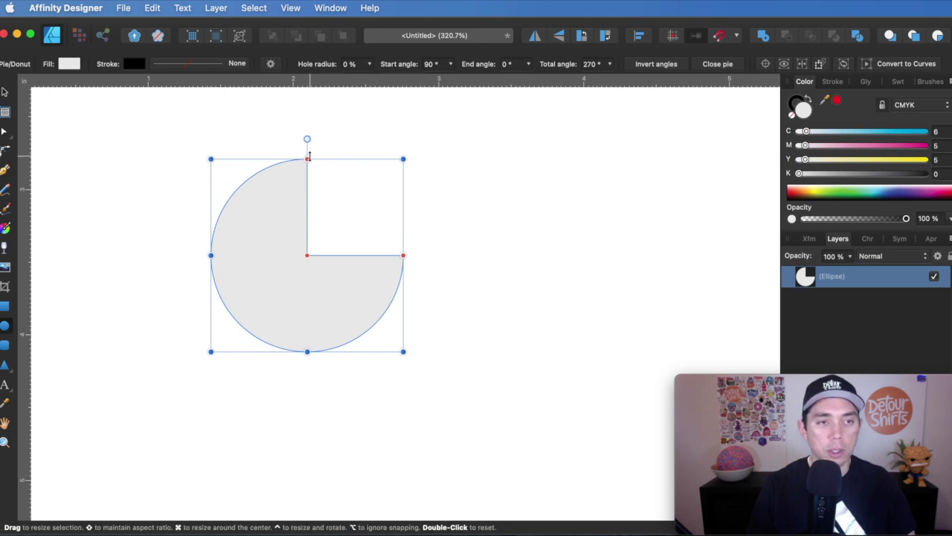
{"action": "left_click_drag", "start_coordinate": [309, 257], "coordinate": [315, 223]}
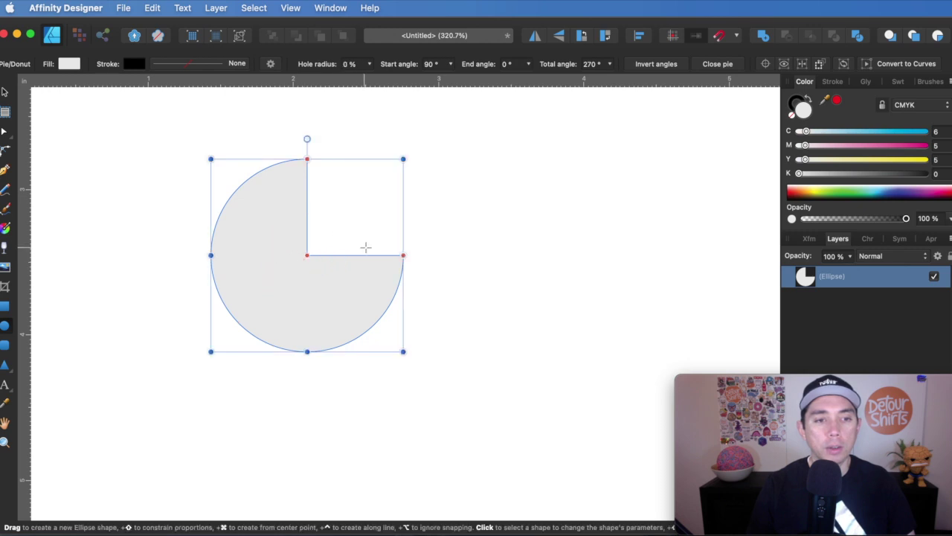
Step: Set the pie's angles to 31° start and 337° end, a 306° Pac-Man shape
{"action": "left_click_drag", "start_coordinate": [400, 257], "coordinate": [375, 321]}
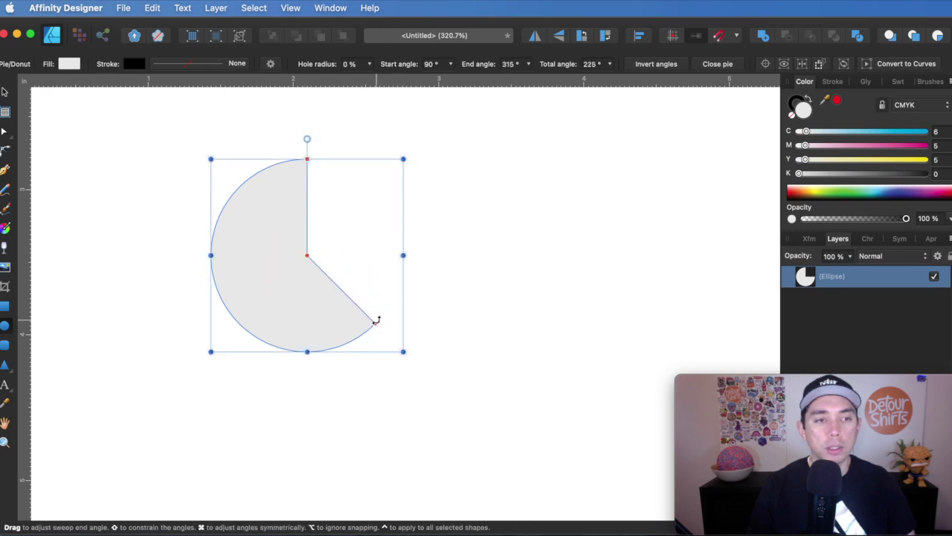
{"action": "left_click_drag", "start_coordinate": [307, 159], "coordinate": [389, 205]}
{"action": "left_click_drag", "start_coordinate": [375, 321], "coordinate": [396, 285]}
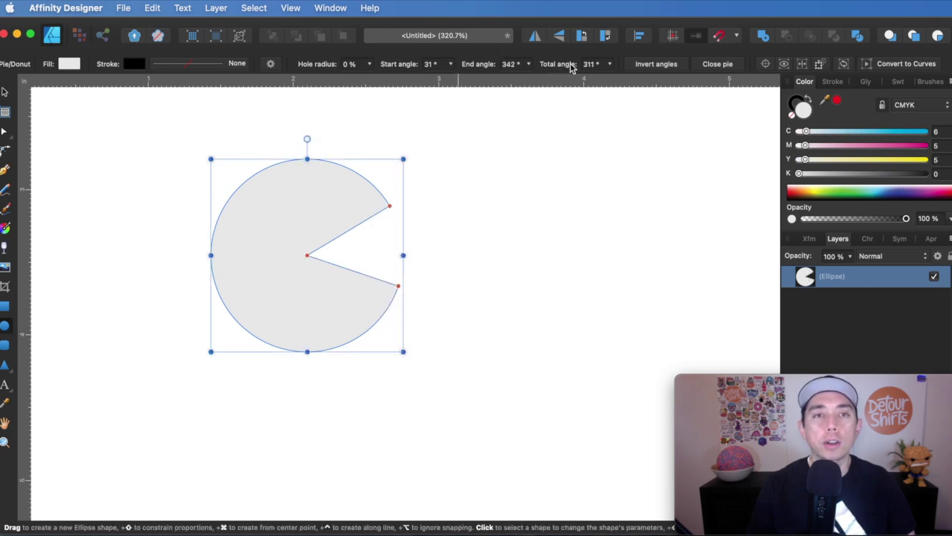
{"action": "left_click", "coordinate": [530, 65]}
{"action": "mouse_move", "coordinate": [528, 78]}
{"action": "left_mouse_down"}
{"action": "mouse_move", "coordinate": [512, 79]}
{"action": "mouse_move", "coordinate": [530, 80]}
{"action": "left_mouse_up"}
{"action": "left_click", "coordinate": [609, 64]}
{"action": "left_click_drag", "start_coordinate": [611, 77], "coordinate": [607, 80]}
{"action": "left_click", "coordinate": [667, 66]}
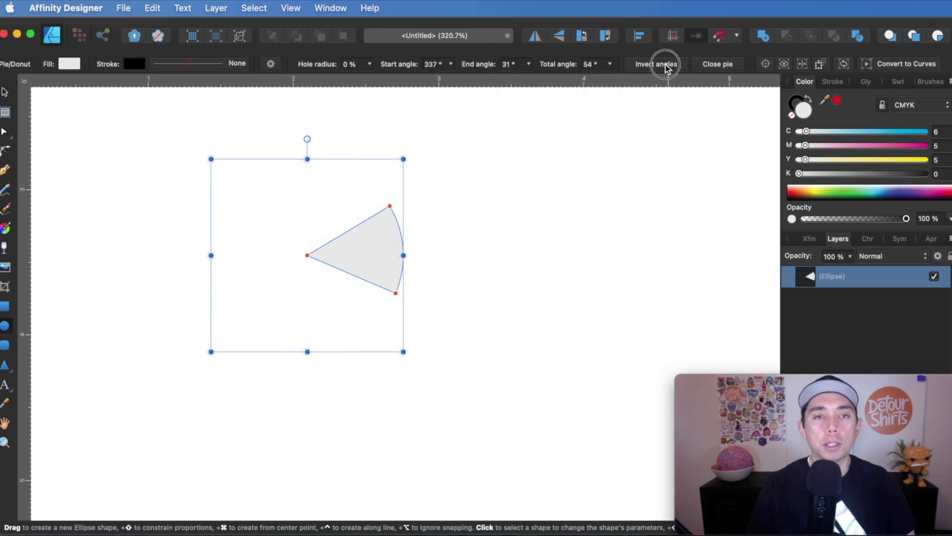
{"action": "left_click", "coordinate": [666, 65]}
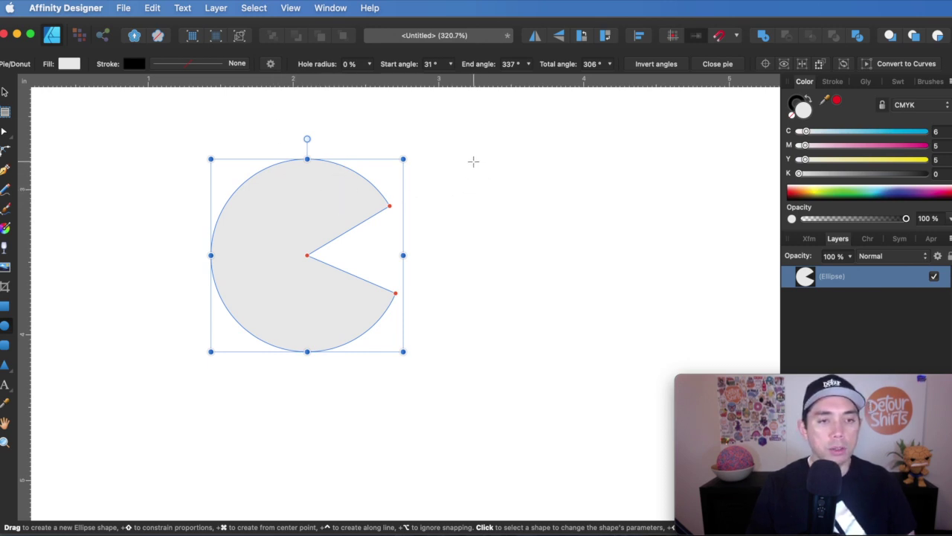
Step: Draw a second circle right of the pie and make it a closed donut with a 50% hole
{"action": "left_click_drag", "start_coordinate": [453, 158], "coordinate": [669, 372]}
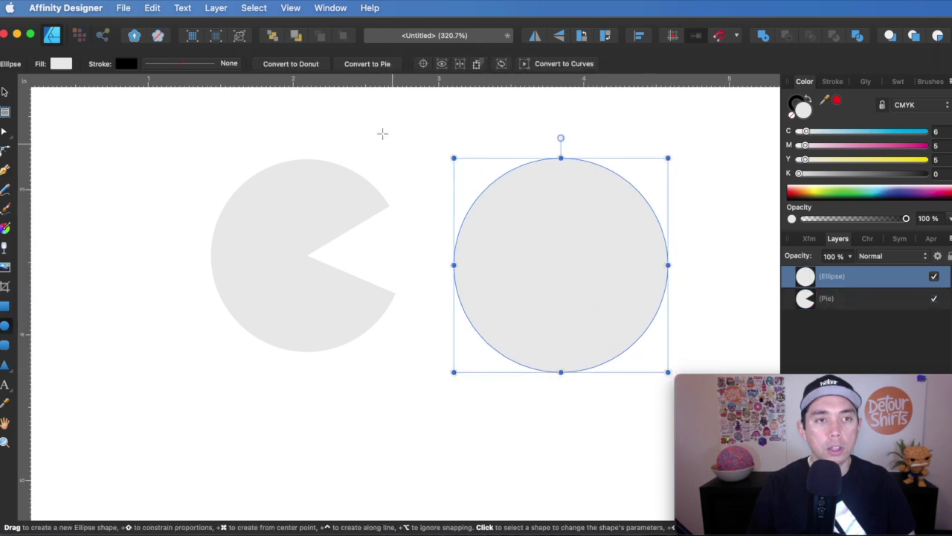
{"action": "left_click", "coordinate": [299, 65]}
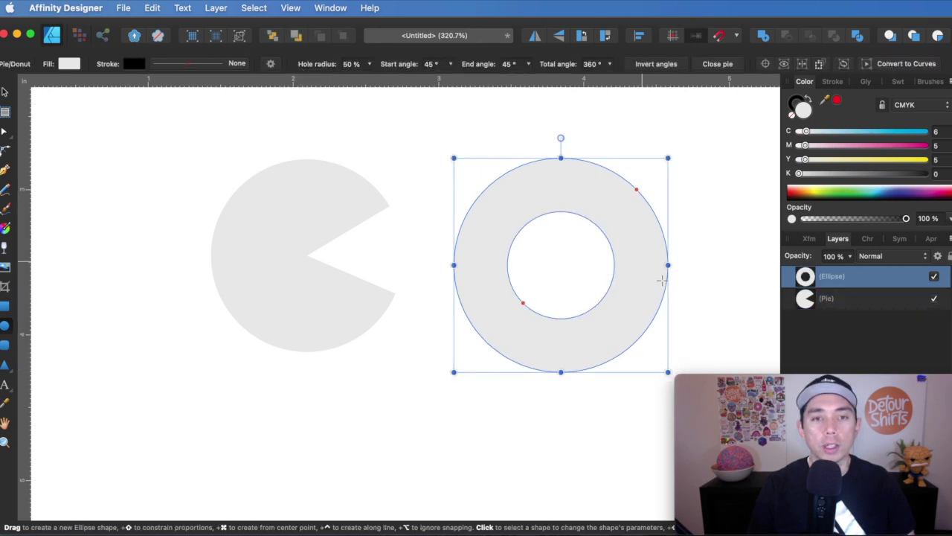
{"action": "mouse_move", "coordinate": [529, 300]}
{"action": "left_mouse_down"}
{"action": "mouse_move", "coordinate": [553, 282]}
{"action": "mouse_move", "coordinate": [514, 327]}
{"action": "mouse_move", "coordinate": [550, 287]}
{"action": "mouse_move", "coordinate": [516, 320]}
{"action": "mouse_move", "coordinate": [523, 304]}
{"action": "left_mouse_up"}
{"action": "left_click_drag", "start_coordinate": [631, 191], "coordinate": [592, 150]}
{"action": "left_click", "coordinate": [659, 65]}
{"action": "left_click", "coordinate": [658, 65]}
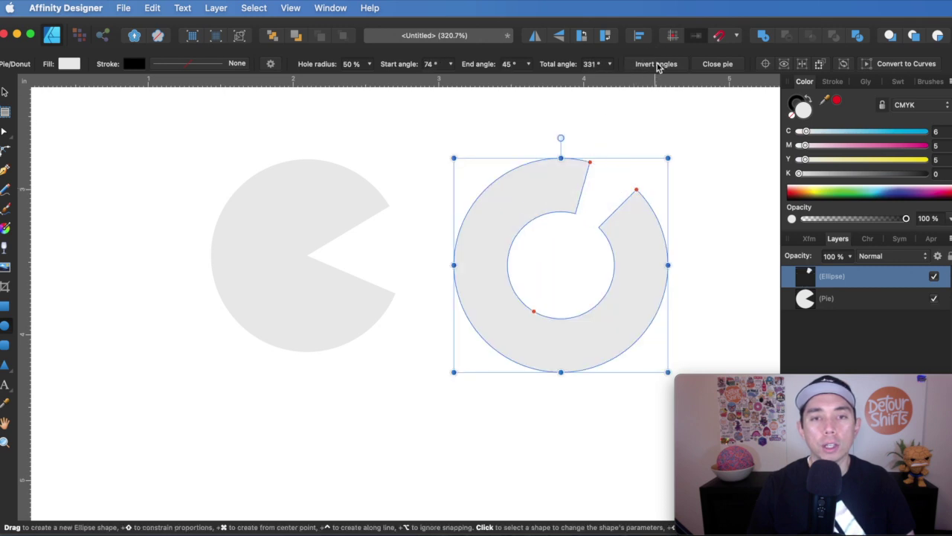
{"action": "left_click", "coordinate": [719, 64]}
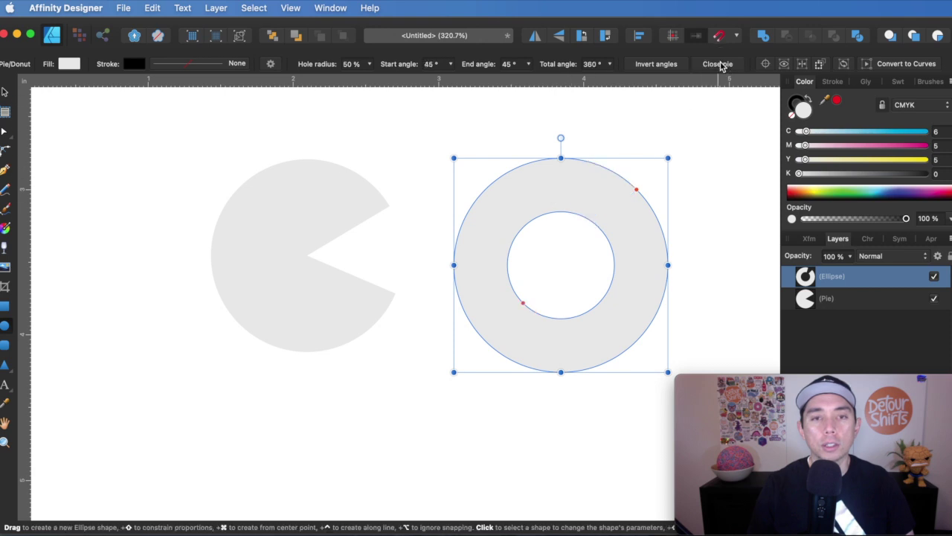
{"action": "left_click", "coordinate": [4, 92]}
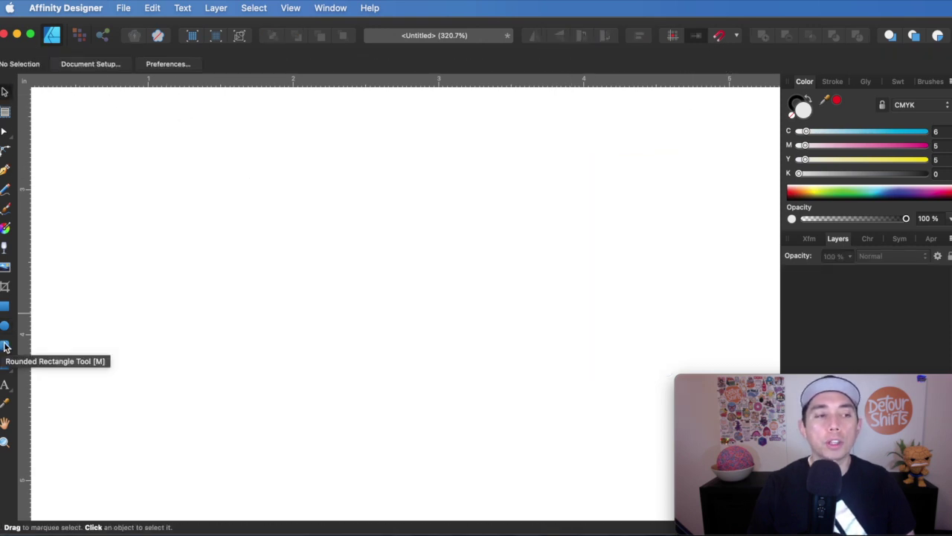
Step: Draw a new rounded square and resize it from a corner
{"action": "left_click", "coordinate": [5, 346]}
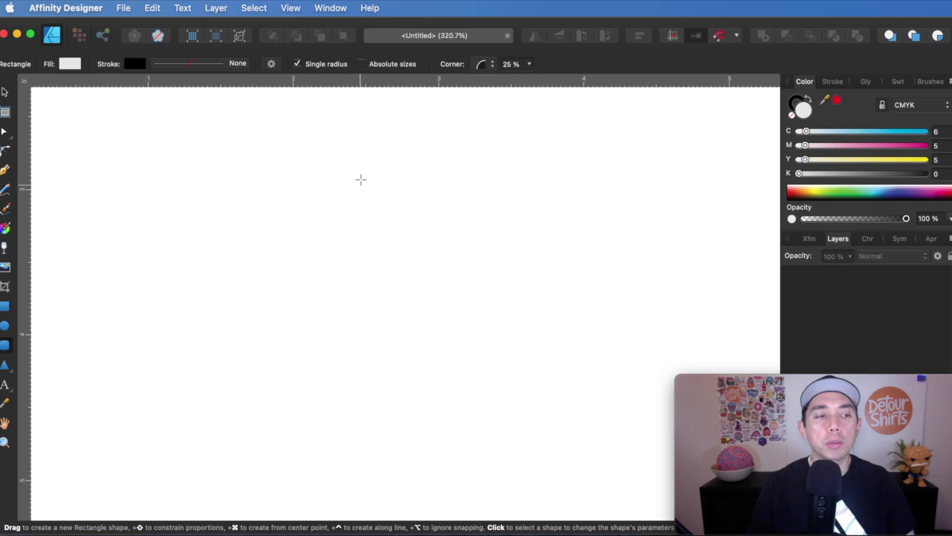
{"action": "left_click_drag", "start_coordinate": [275, 149], "coordinate": [453, 331]}
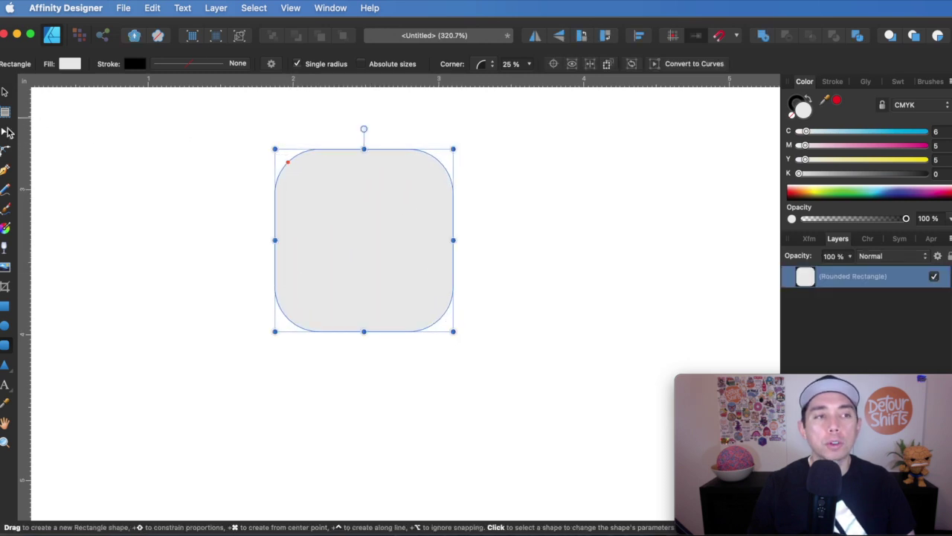
{"action": "left_click", "coordinate": [6, 131]}
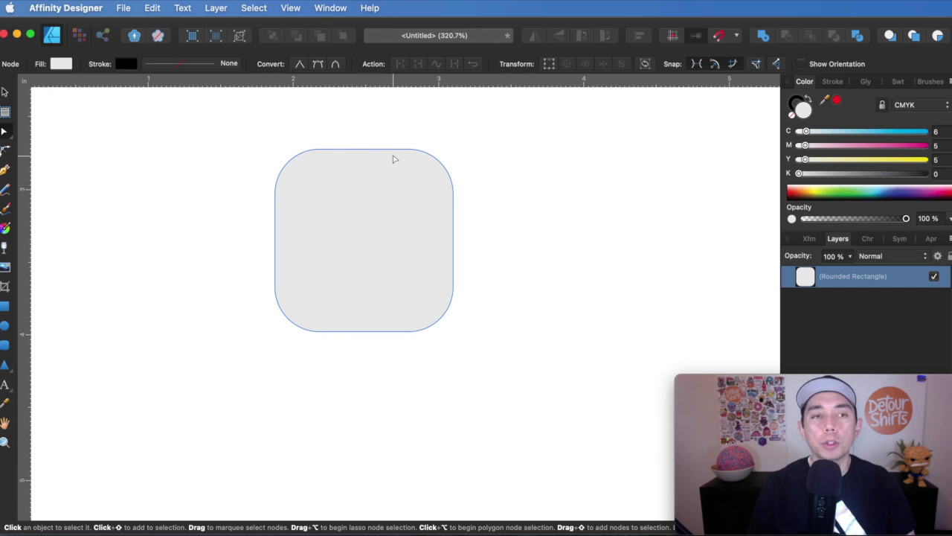
{"action": "left_click", "coordinate": [464, 246]}
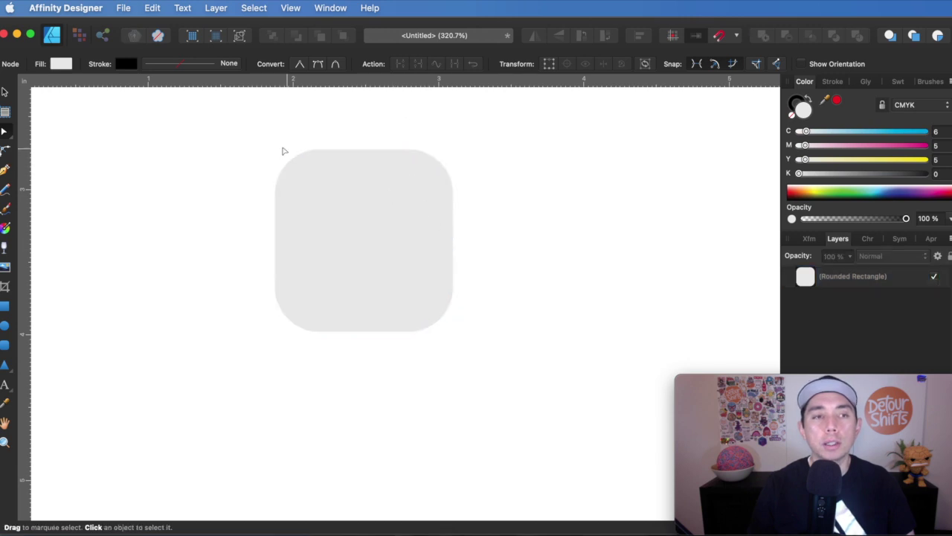
{"action": "left_click", "coordinate": [4, 89]}
{"action": "left_click", "coordinate": [412, 185]}
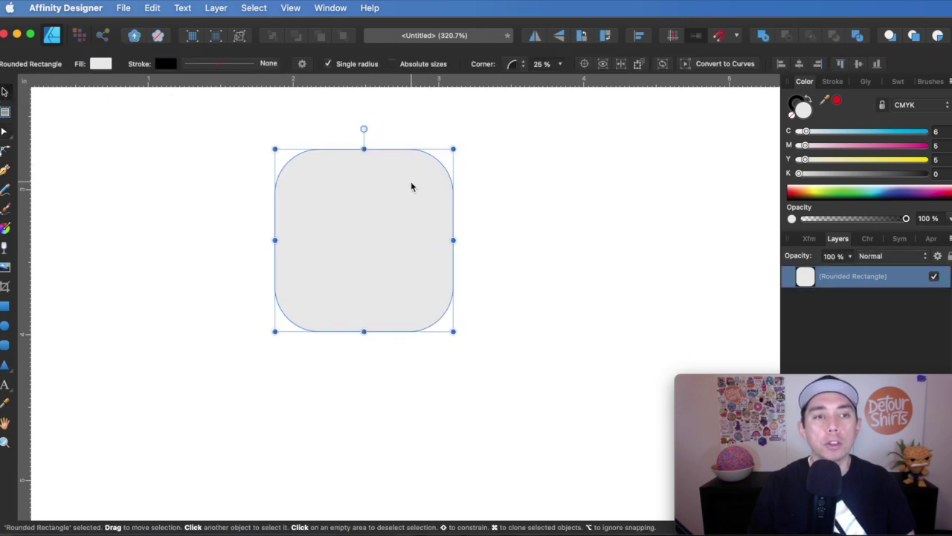
{"action": "mouse_move", "coordinate": [452, 149]}
{"action": "left_mouse_down"}
{"action": "mouse_move", "coordinate": [430, 176]}
{"action": "mouse_move", "coordinate": [565, 100]}
{"action": "mouse_move", "coordinate": [458, 138]}
{"action": "left_mouse_up"}
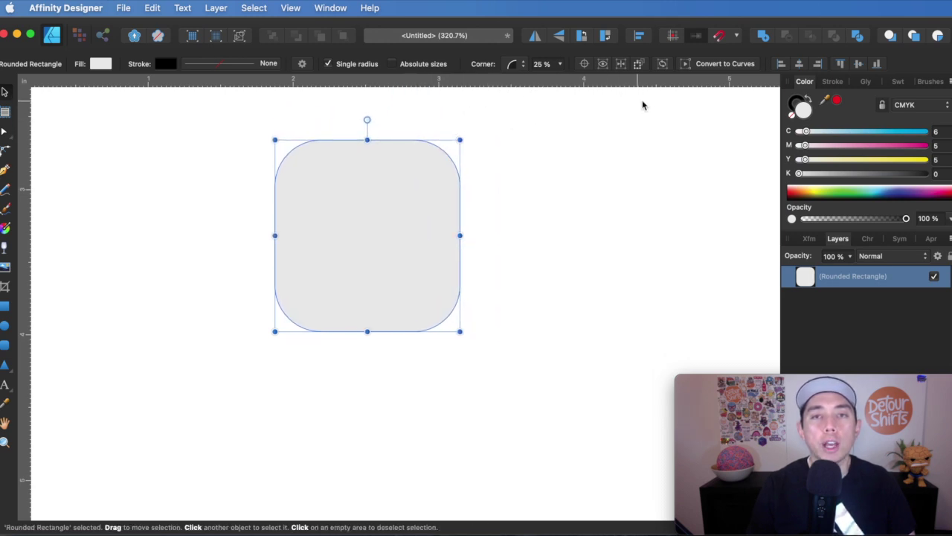
Step: Convert the square to a curve, pull a top node into a dip, then delete it
{"action": "left_click", "coordinate": [726, 64]}
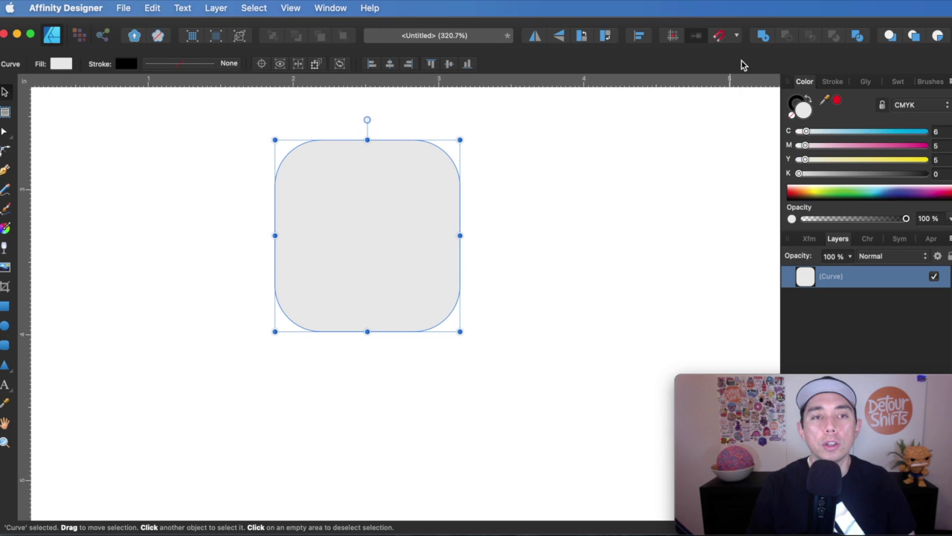
{"action": "left_click", "coordinate": [6, 132]}
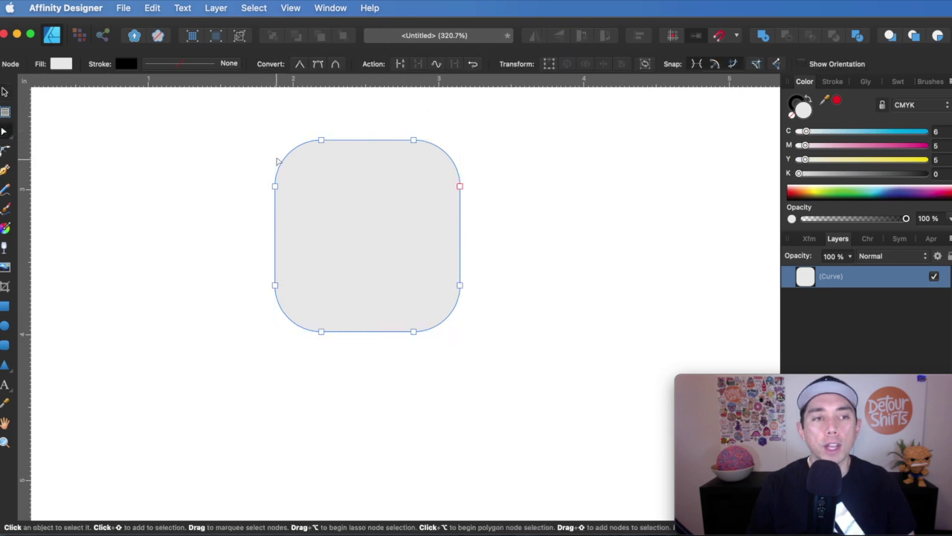
{"action": "mouse_move", "coordinate": [322, 141]}
{"action": "left_mouse_down"}
{"action": "mouse_move", "coordinate": [330, 226]}
{"action": "mouse_move", "coordinate": [334, 148]}
{"action": "left_mouse_up"}
{"action": "left_click_drag", "start_coordinate": [415, 163], "coordinate": [409, 209]}
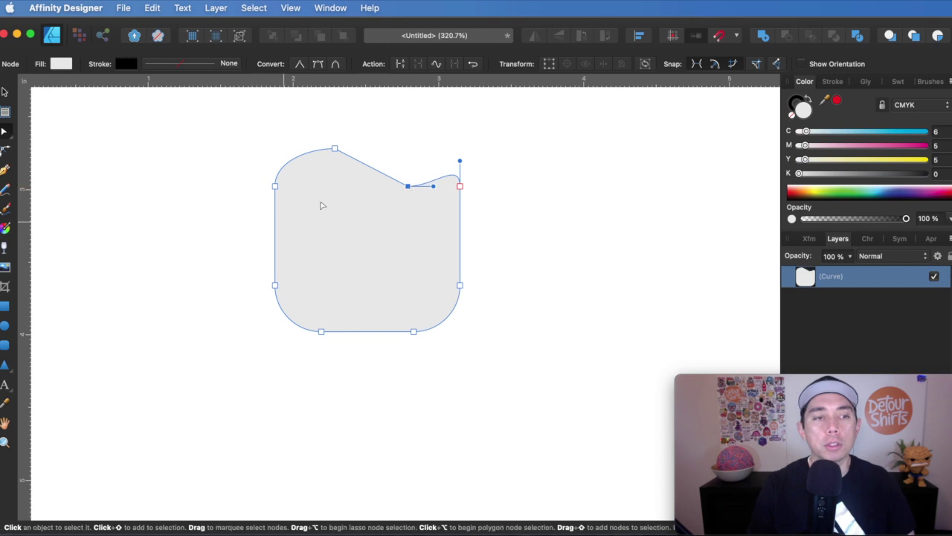
{"action": "left_click", "coordinate": [345, 194]}
{"action": "key", "text": "Delete"}
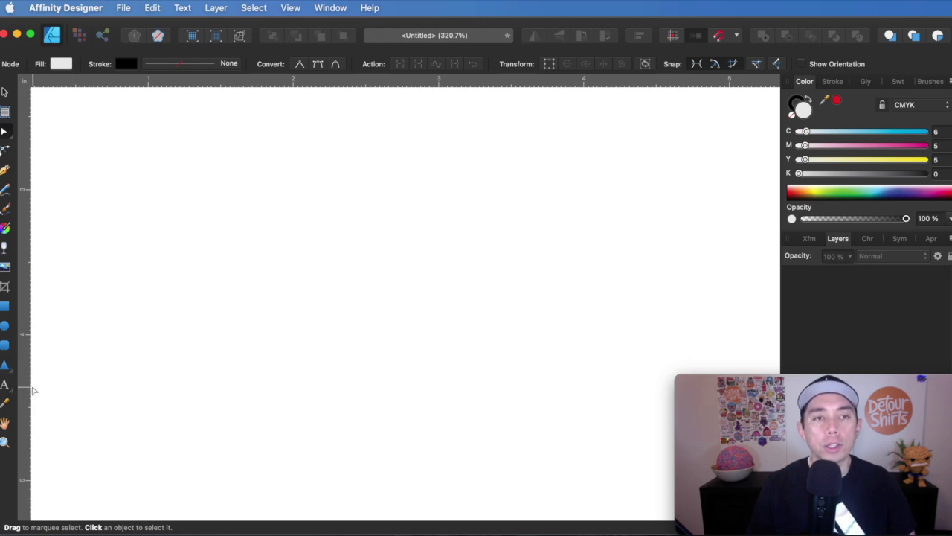
{"action": "left_click", "coordinate": [9, 369]}
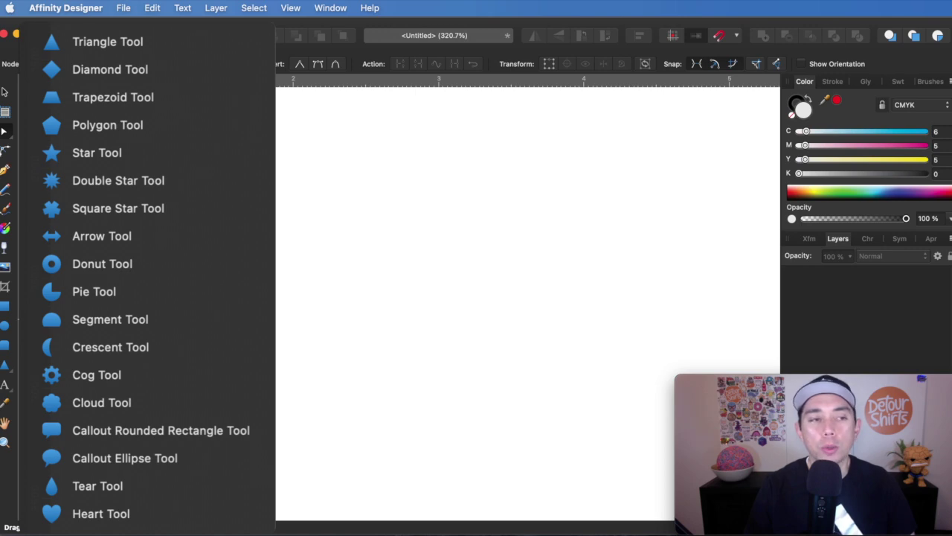
Step: Close the shape tools flyout, leaving the Heart Tool active with a 20% spread
{"action": "key", "text": "Escape"}
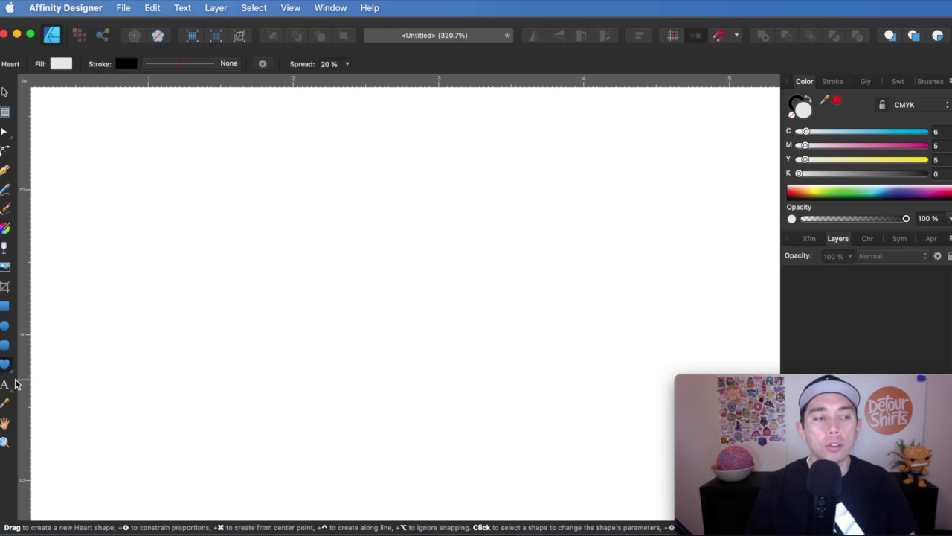
{"action": "left_click_drag", "start_coordinate": [275, 166], "coordinate": [446, 332]}
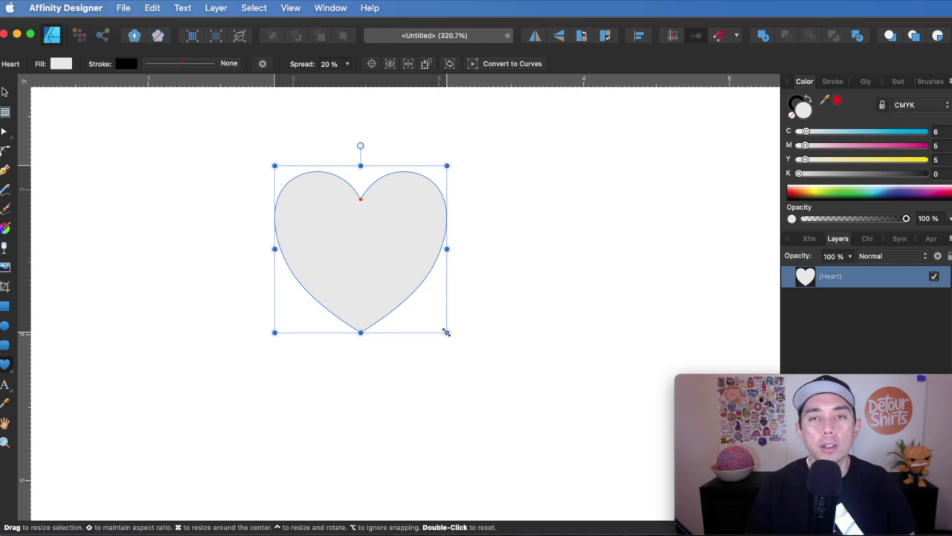
{"action": "left_click_drag", "start_coordinate": [360, 198], "coordinate": [360, 251]}
{"action": "left_click", "coordinate": [5, 93]}
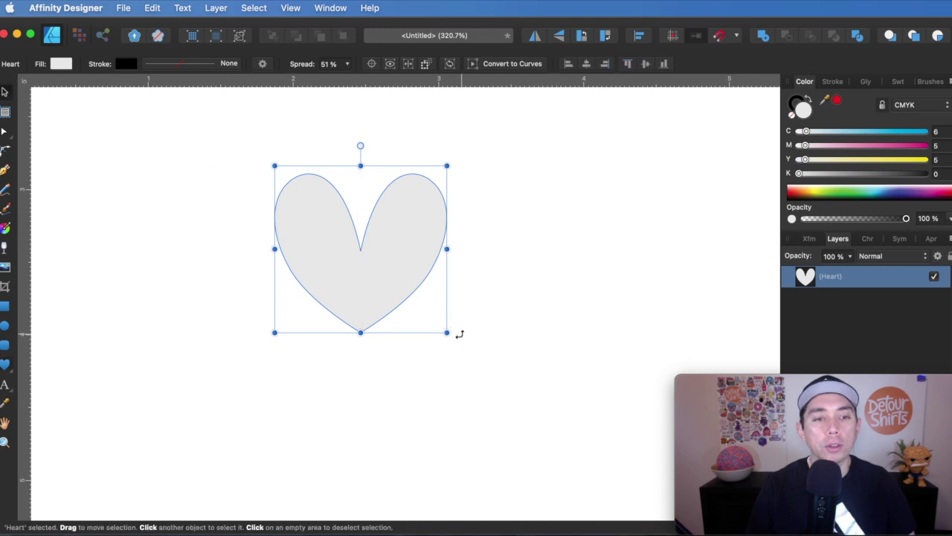
{"action": "left_click_drag", "start_coordinate": [453, 317], "coordinate": [448, 234]}
{"action": "mouse_move", "coordinate": [394, 246]}
{"action": "left_mouse_down"}
{"action": "mouse_move", "coordinate": [350, 211]}
{"action": "mouse_move", "coordinate": [455, 204]}
{"action": "left_mouse_up"}
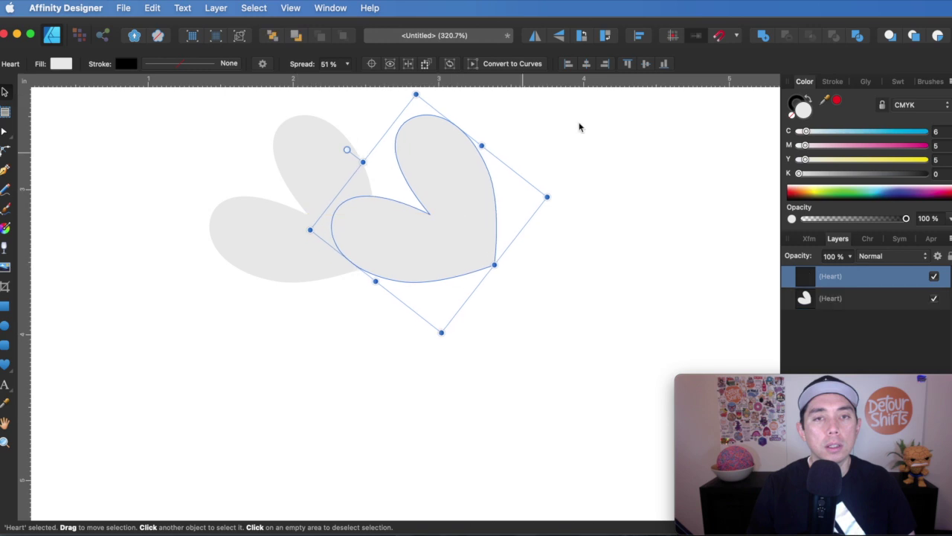
{"action": "left_click", "coordinate": [535, 36]}
{"action": "mouse_move", "coordinate": [459, 239]}
{"action": "left_mouse_down"}
{"action": "mouse_move", "coordinate": [479, 239]}
{"action": "mouse_move", "coordinate": [467, 236]}
{"action": "left_mouse_up"}
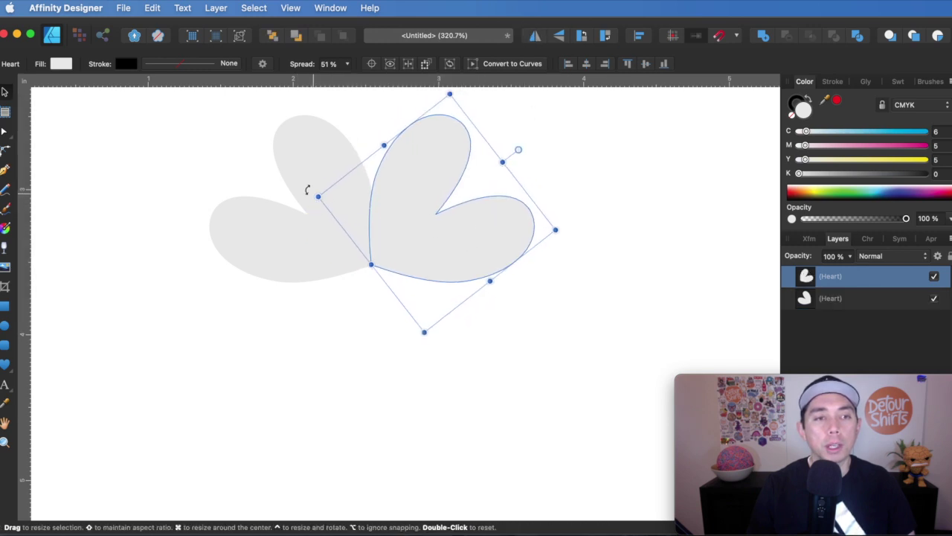
{"action": "left_click", "coordinate": [308, 189], "text": "shift"}
{"action": "mouse_move", "coordinate": [372, 187]}
{"action": "left_mouse_down"}
{"action": "mouse_move", "coordinate": [380, 316]}
{"action": "mouse_move", "coordinate": [421, 336]}
{"action": "left_mouse_up"}
{"action": "left_click", "coordinate": [559, 37]}
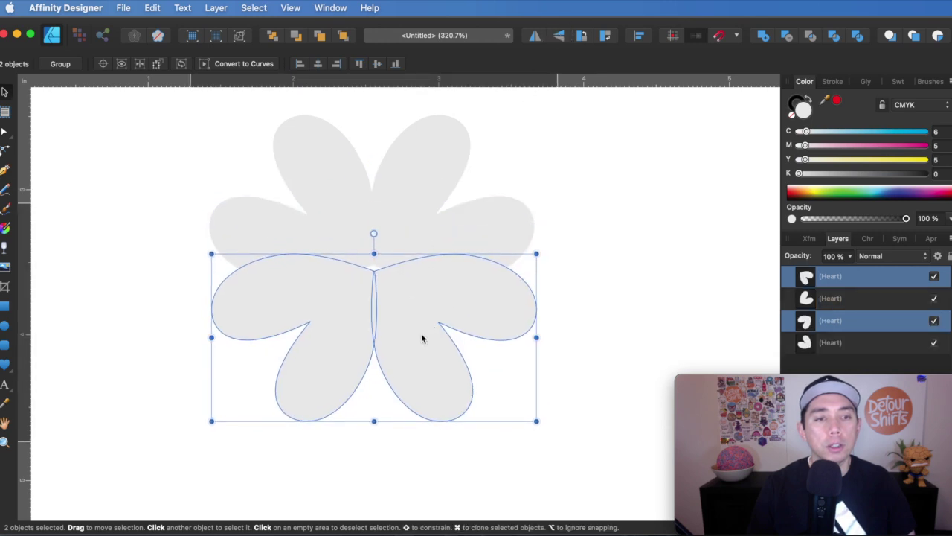
{"action": "left_click", "coordinate": [613, 225]}
{"action": "left_click", "coordinate": [457, 291]}
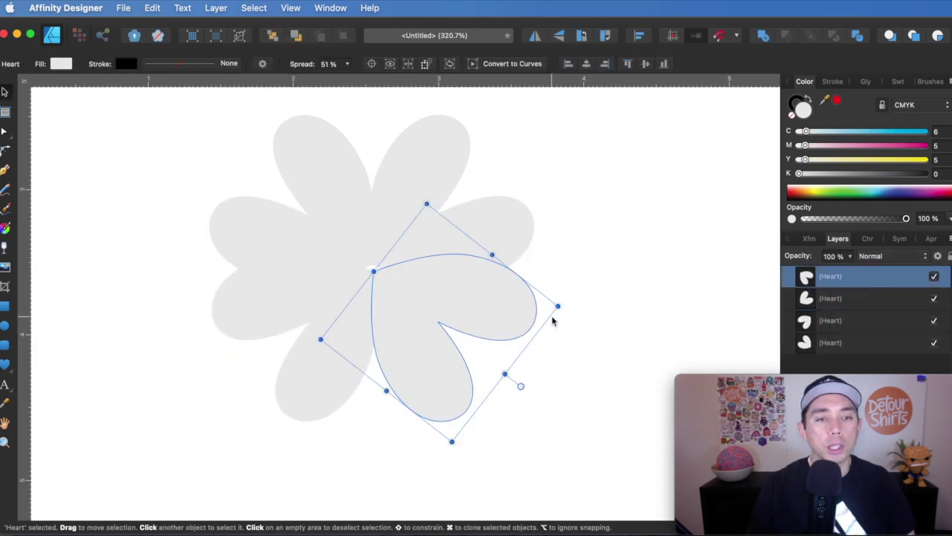
{"action": "left_click_drag", "start_coordinate": [447, 325], "coordinate": [622, 219]}
{"action": "left_click", "coordinate": [319, 361]}
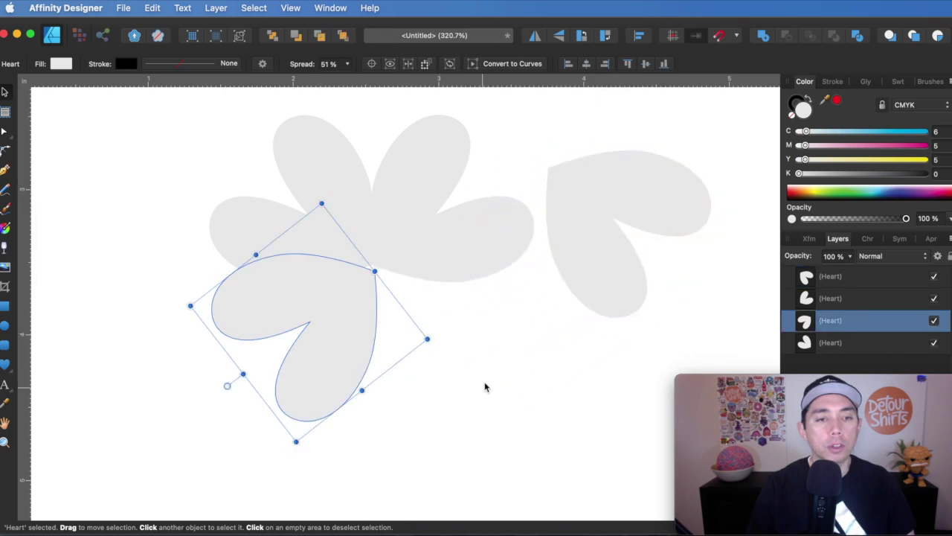
{"action": "left_click_drag", "start_coordinate": [435, 333], "coordinate": [440, 303]}
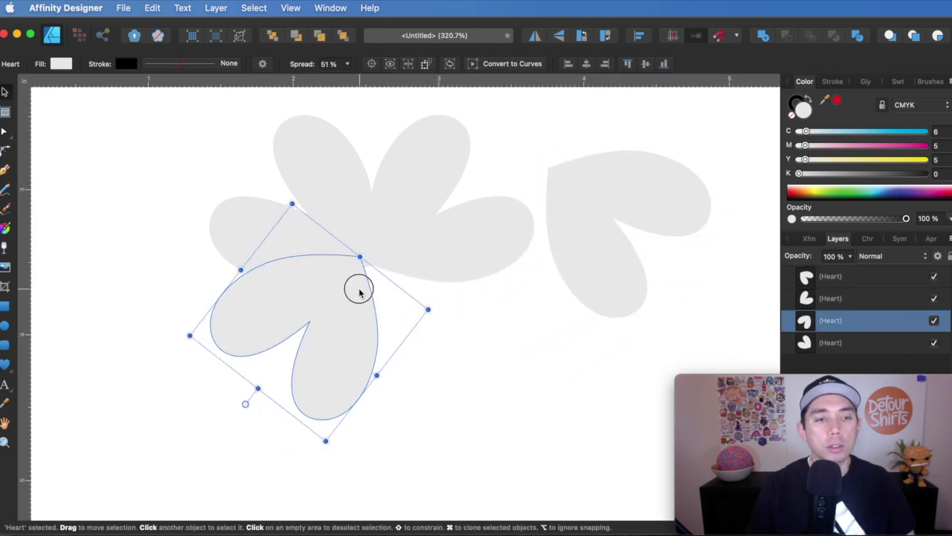
{"action": "left_click_drag", "start_coordinate": [357, 283], "coordinate": [372, 295]}
{"action": "left_click_drag", "start_coordinate": [586, 239], "coordinate": [403, 325]}
{"action": "left_click_drag", "start_coordinate": [563, 296], "coordinate": [557, 320]}
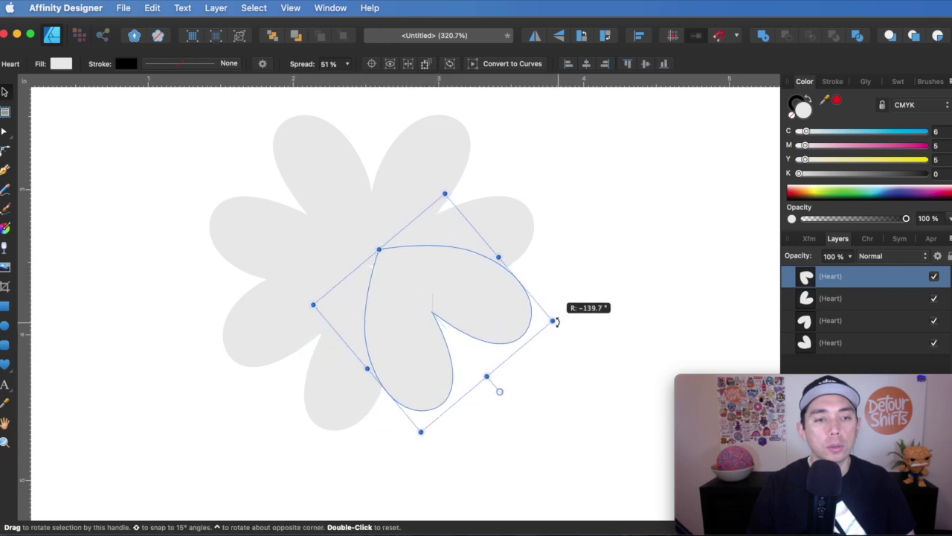
{"action": "left_click_drag", "start_coordinate": [402, 323], "coordinate": [395, 340]}
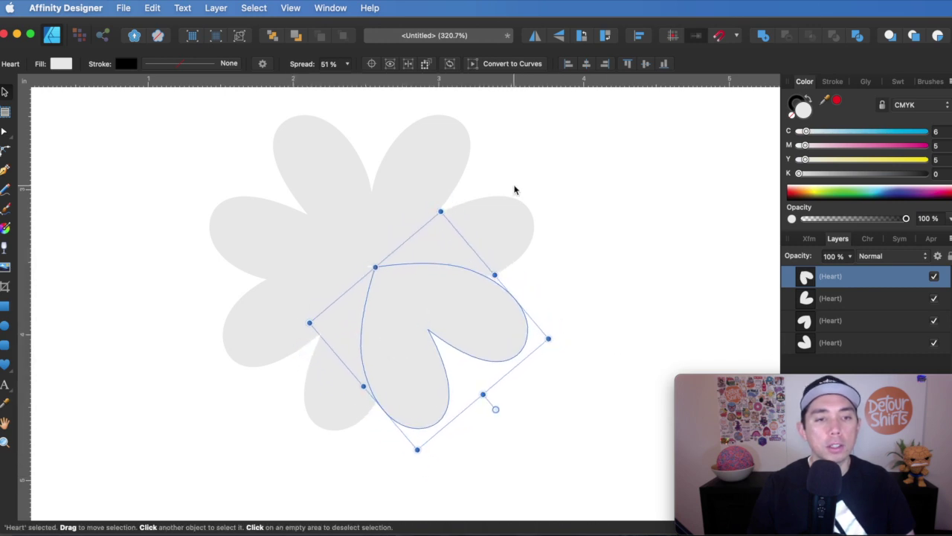
{"action": "left_click_drag", "start_coordinate": [509, 197], "coordinate": [494, 217]}
{"action": "left_click_drag", "start_coordinate": [279, 218], "coordinate": [285, 221]}
{"action": "left_click", "coordinate": [571, 164]}
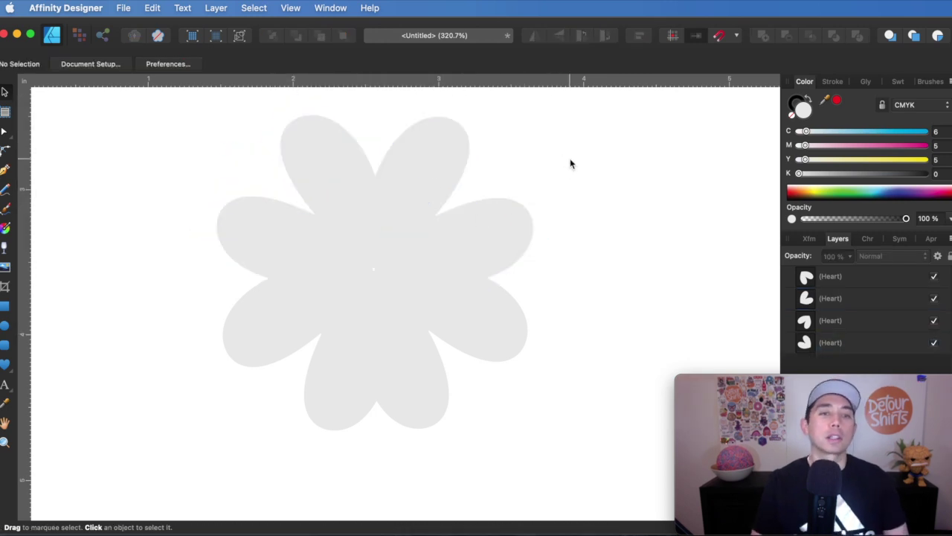
{"action": "left_click_drag", "start_coordinate": [159, 125], "coordinate": [570, 414]}
{"action": "left_click", "coordinate": [424, 238], "text": "shift"}
{"action": "left_click", "coordinate": [321, 213], "text": "shift"}
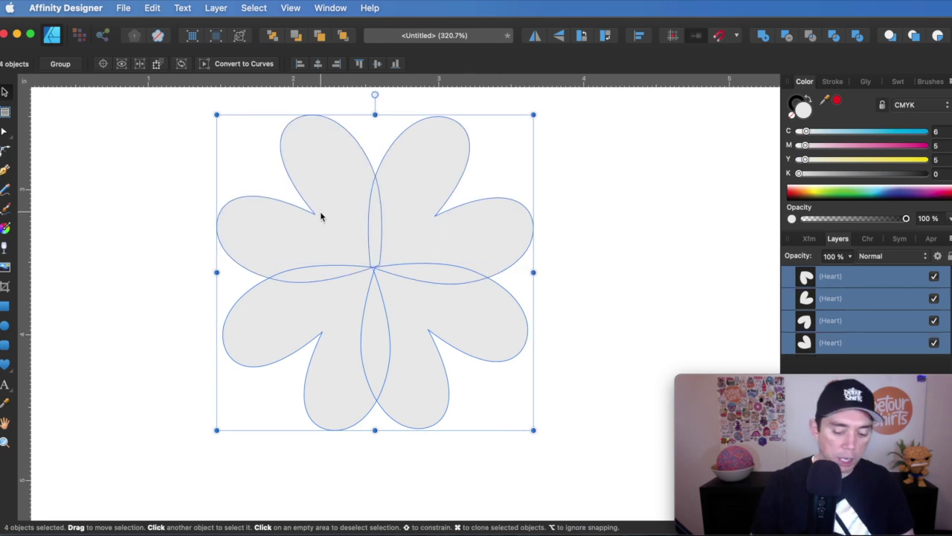
{"action": "key", "text": "Delete"}
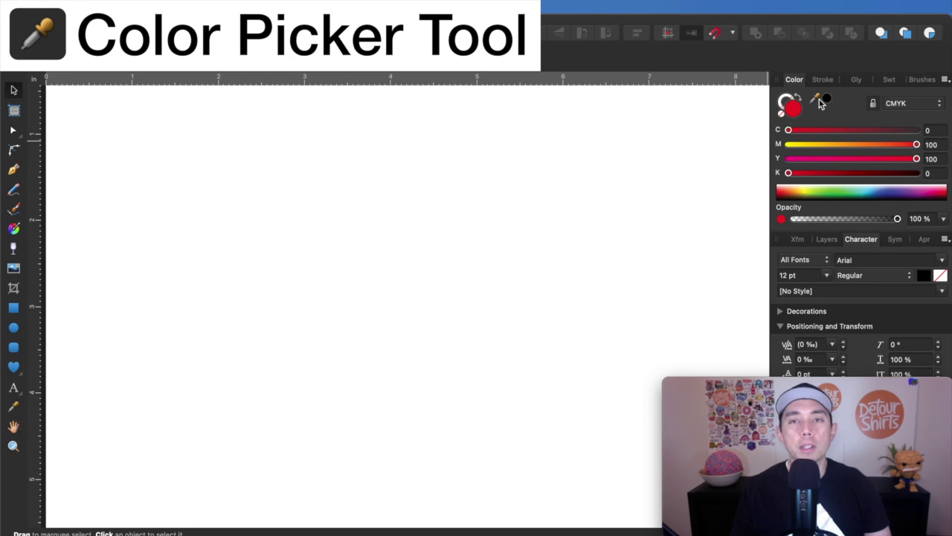
Step: Draw a red square, duplicate it to the left, and make the right copy black
{"action": "left_click", "coordinate": [13, 307]}
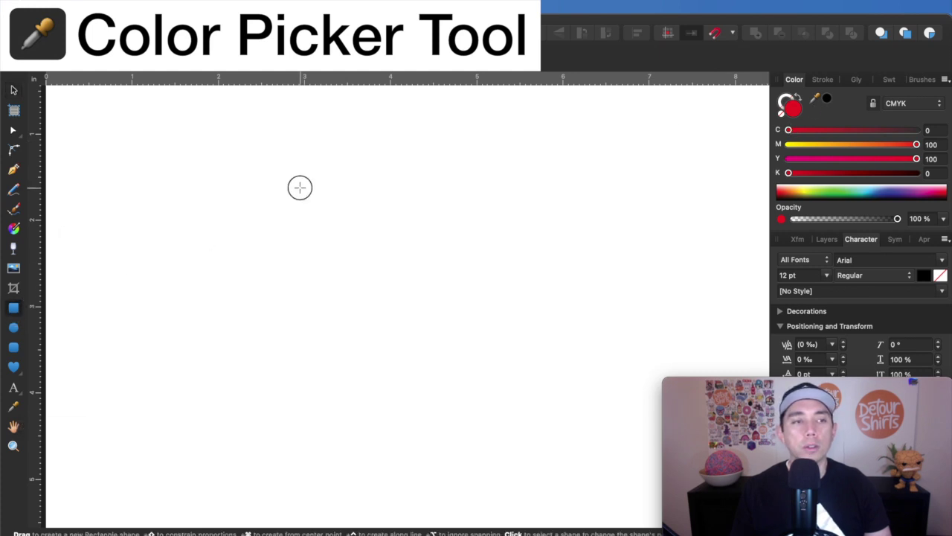
{"action": "left_click_drag", "start_coordinate": [300, 188], "coordinate": [433, 309]}
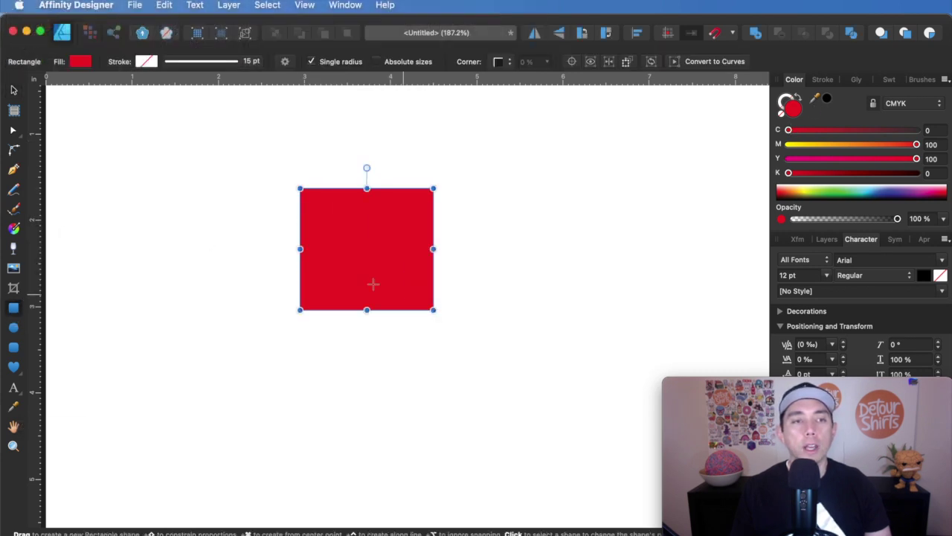
{"action": "left_click", "coordinate": [14, 89]}
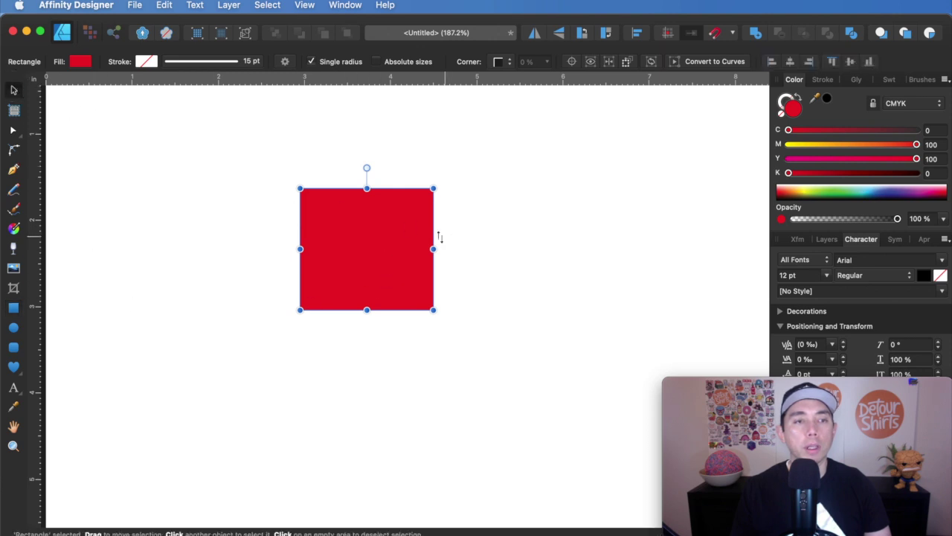
{"action": "left_click_drag", "start_coordinate": [391, 227], "coordinate": [217, 225], "text": "alt"}
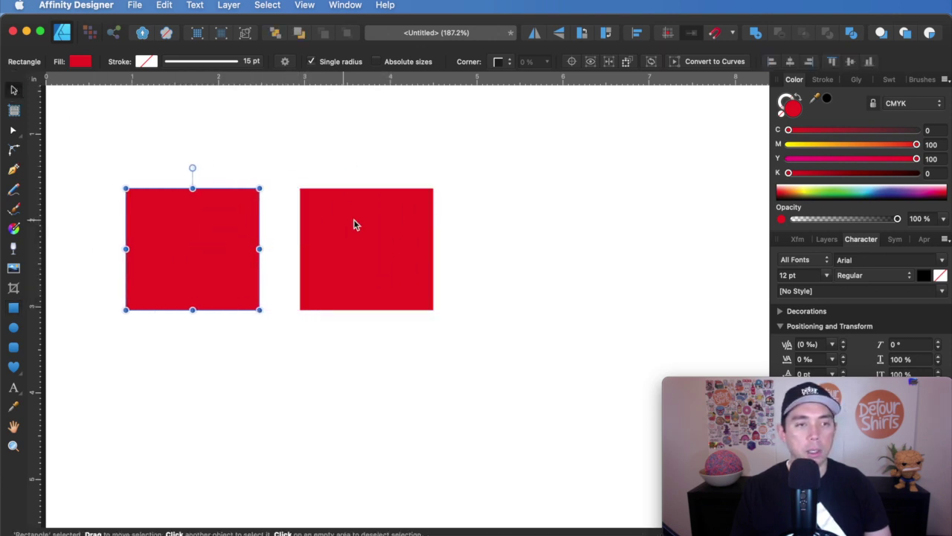
{"action": "left_click", "coordinate": [354, 225]}
{"action": "left_click", "coordinate": [826, 97]}
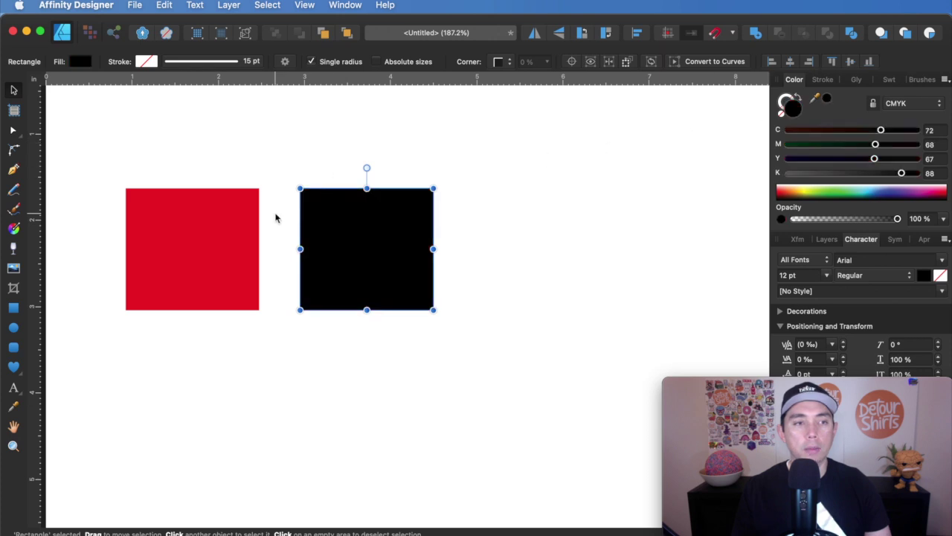
Step: Try recolouring the black square by sampling red with the Color Picker, then undo
{"action": "left_click", "coordinate": [236, 218]}
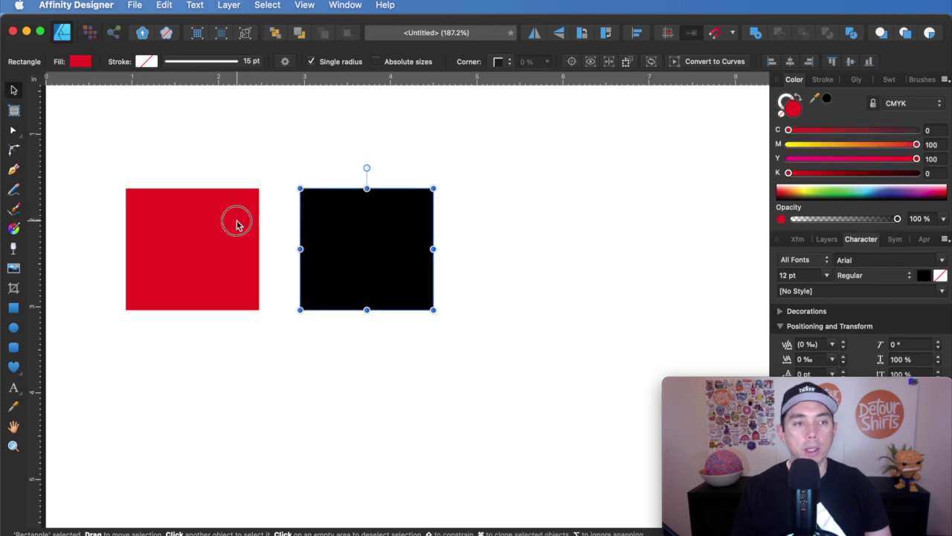
{"action": "left_click", "coordinate": [340, 230]}
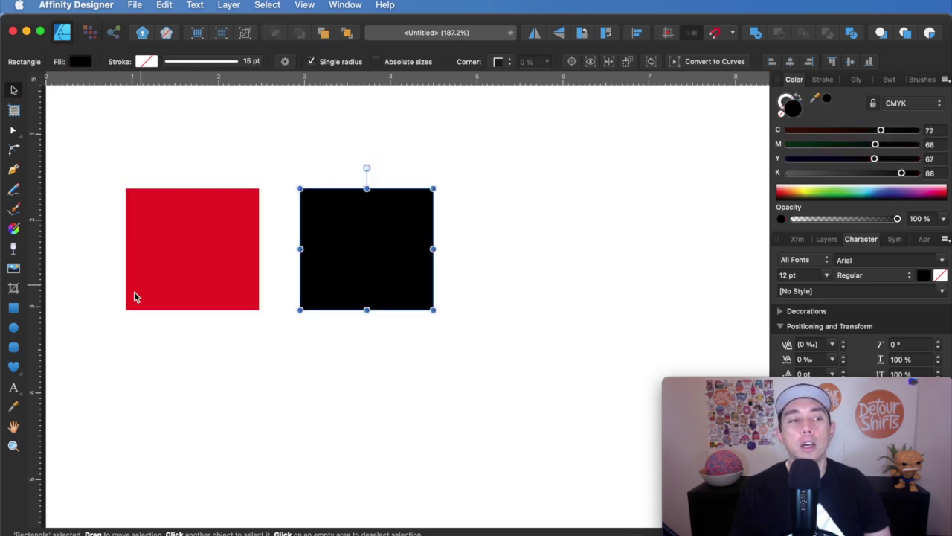
{"action": "left_click", "coordinate": [13, 406]}
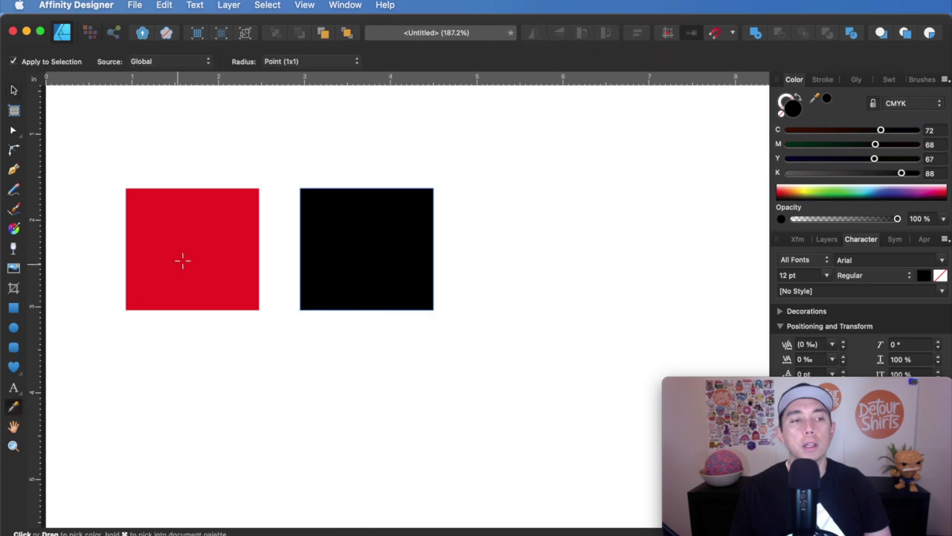
{"action": "left_click", "coordinate": [218, 226]}
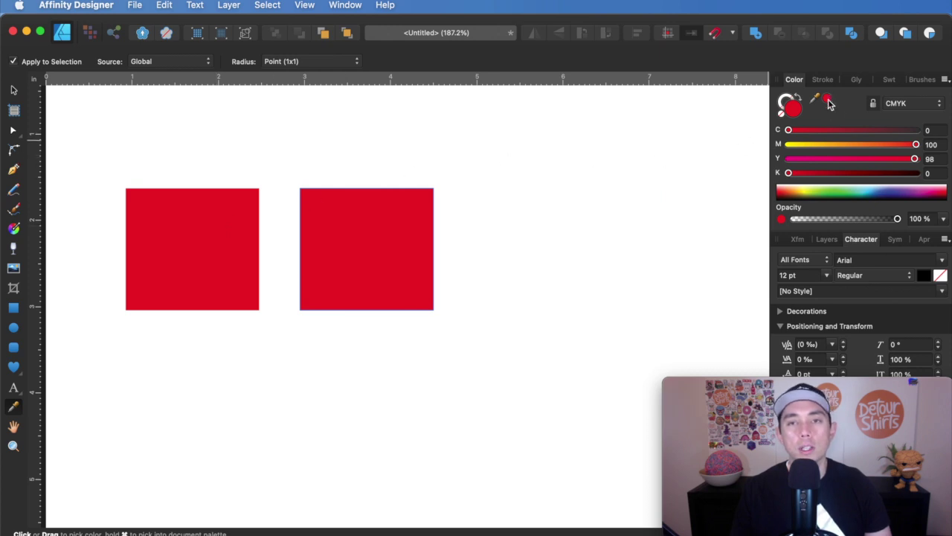
{"action": "key", "text": "super+z"}
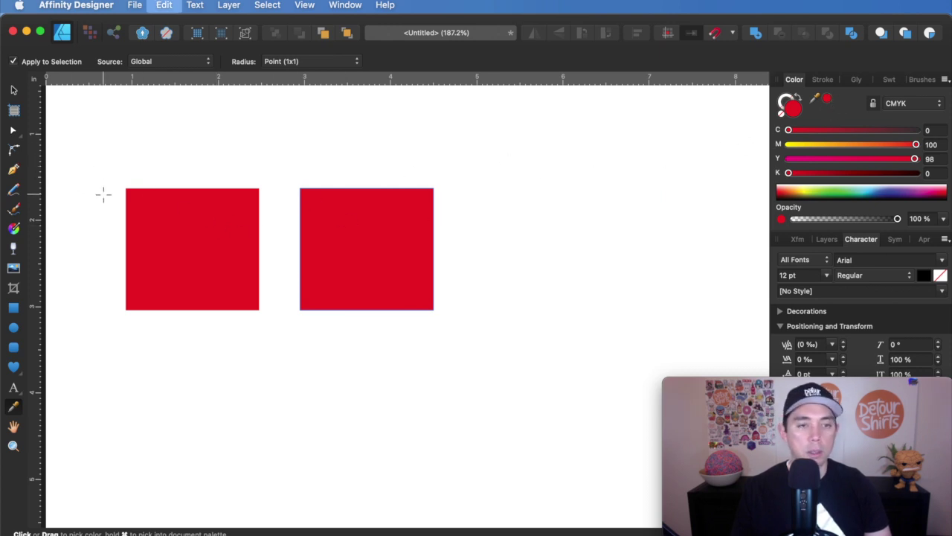
Step: Sample the red square's colour and fill the black square with that red
{"action": "left_click", "coordinate": [13, 90]}
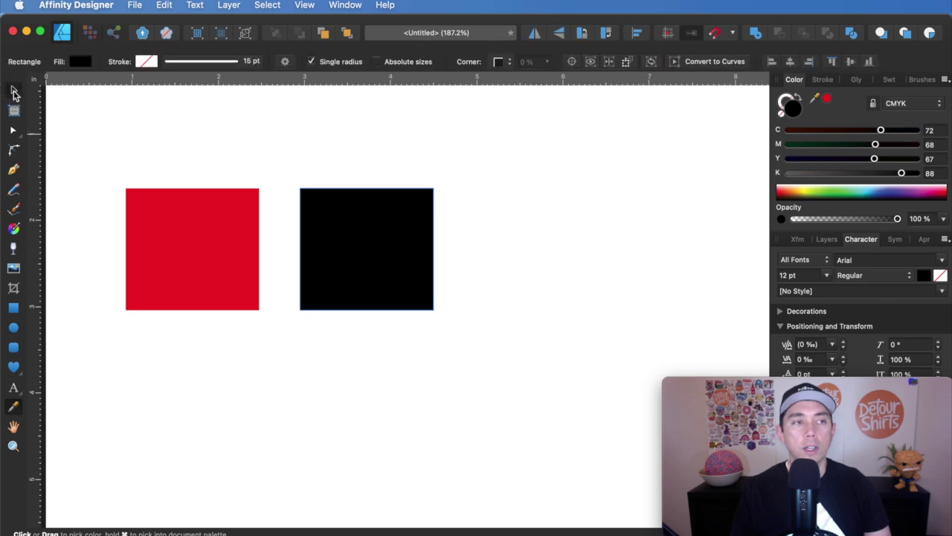
{"action": "left_click", "coordinate": [340, 238]}
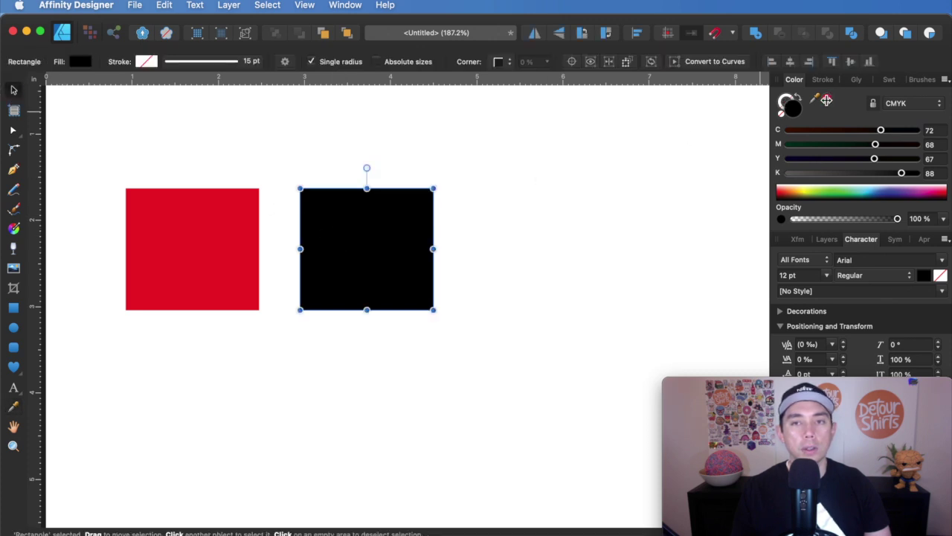
{"action": "left_click_drag", "start_coordinate": [815, 97], "coordinate": [199, 228]}
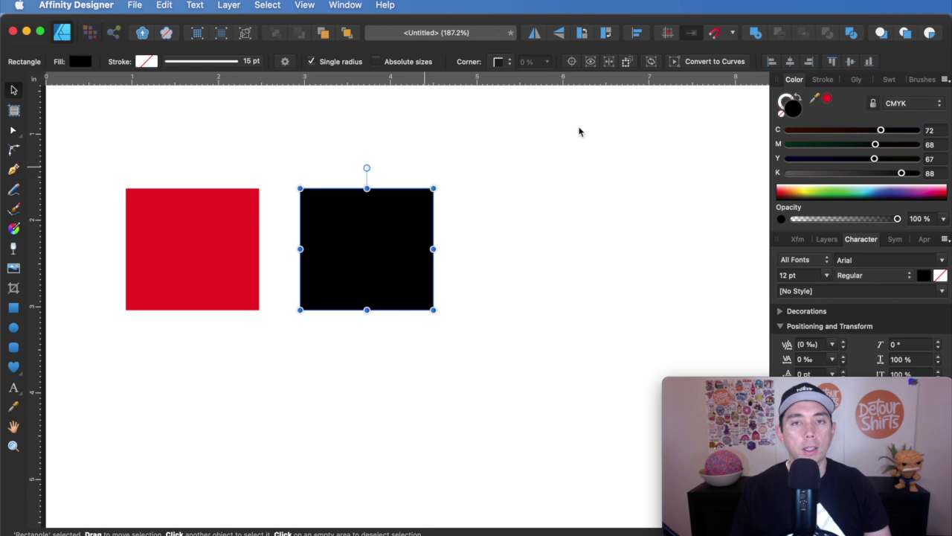
{"action": "left_click", "coordinate": [829, 100]}
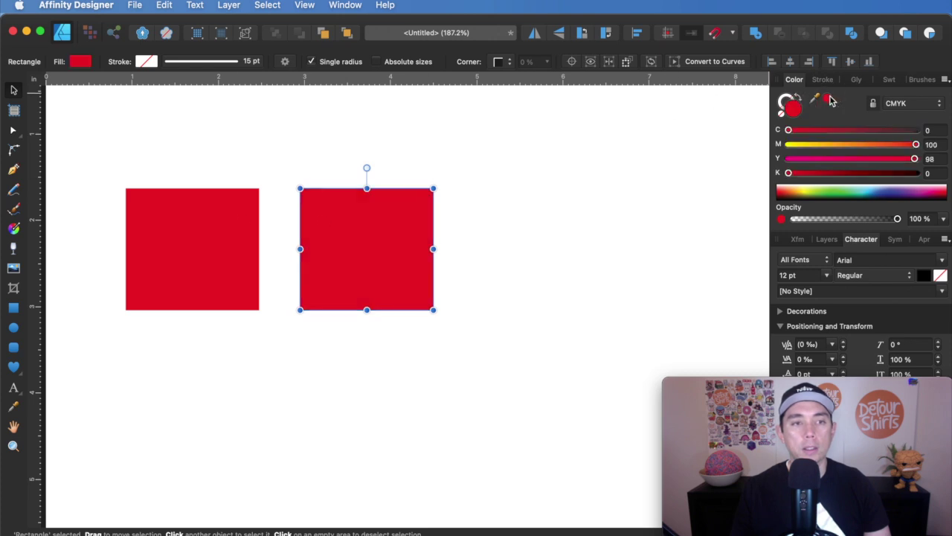
{"action": "left_click", "coordinate": [173, 149]}
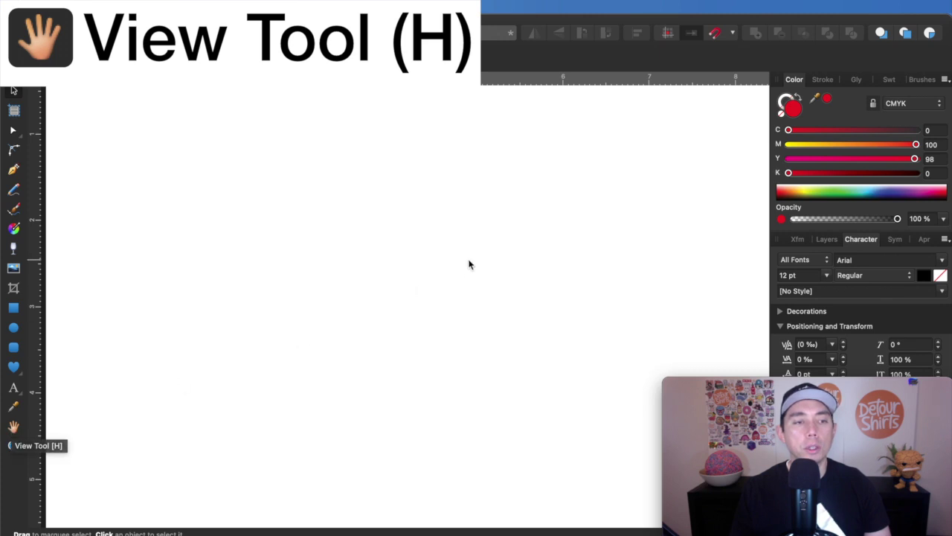
Step: Pan around the page and pasteboard with the View Tool
{"action": "left_click", "coordinate": [15, 427]}
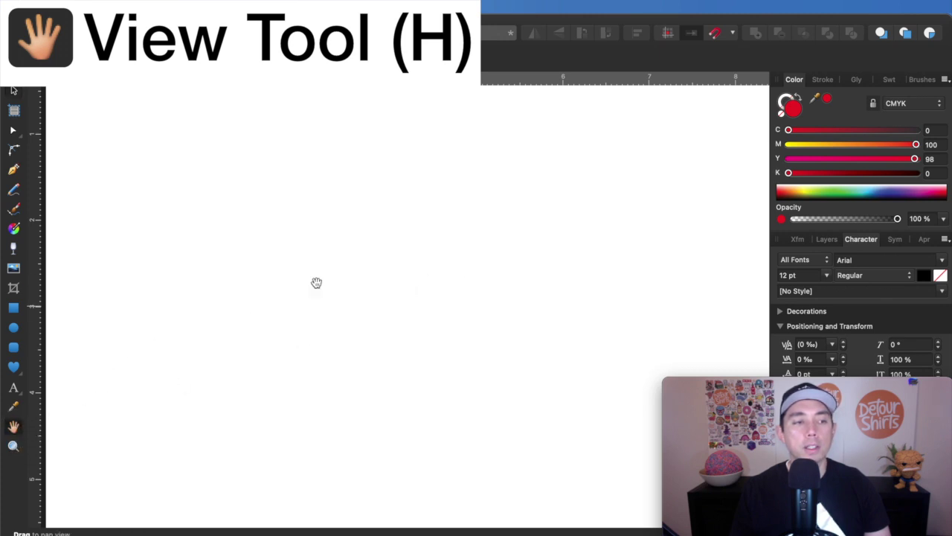
{"action": "mouse_move", "coordinate": [464, 215]}
{"action": "left_mouse_down"}
{"action": "mouse_move", "coordinate": [342, 268]}
{"action": "mouse_move", "coordinate": [583, 205]}
{"action": "mouse_move", "coordinate": [340, 163]}
{"action": "mouse_move", "coordinate": [493, 352]}
{"action": "mouse_move", "coordinate": [529, 151]}
{"action": "mouse_move", "coordinate": [357, 183]}
{"action": "mouse_move", "coordinate": [433, 347]}
{"action": "mouse_move", "coordinate": [528, 266]}
{"action": "mouse_move", "coordinate": [538, 176]}
{"action": "mouse_move", "coordinate": [473, 140]}
{"action": "mouse_move", "coordinate": [391, 185]}
{"action": "mouse_move", "coordinate": [474, 287]}
{"action": "mouse_move", "coordinate": [449, 221]}
{"action": "left_mouse_up"}
{"action": "scroll", "coordinate": [451, 223], "scroll_direction": "right", "scroll_amount": 5}
{"action": "scroll", "coordinate": [451, 223], "scroll_direction": "left", "scroll_amount": 10}
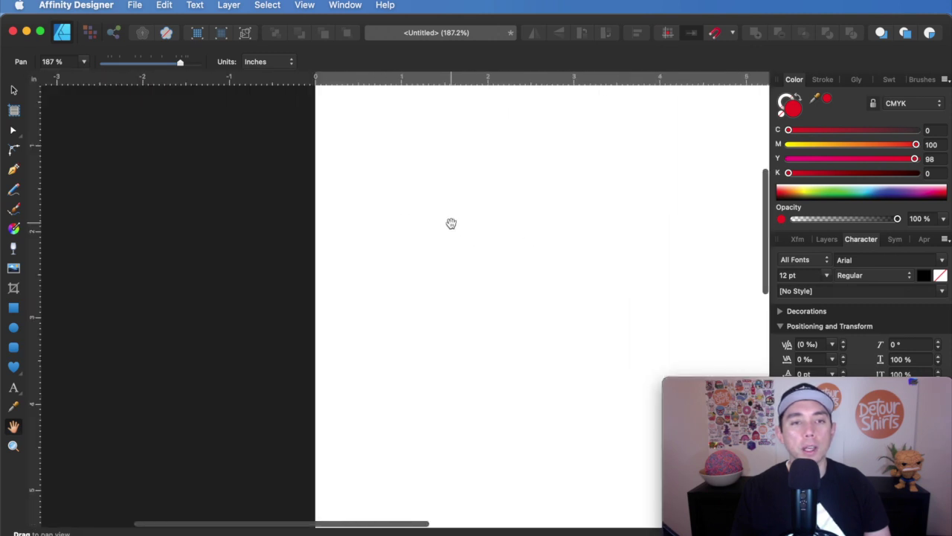
{"action": "scroll", "coordinate": [451, 223], "scroll_direction": "right", "scroll_amount": 6}
{"action": "scroll", "coordinate": [451, 223], "scroll_direction": "up", "scroll_amount": 5}
{"action": "scroll", "coordinate": [451, 223], "scroll_direction": "down", "scroll_amount": 5}
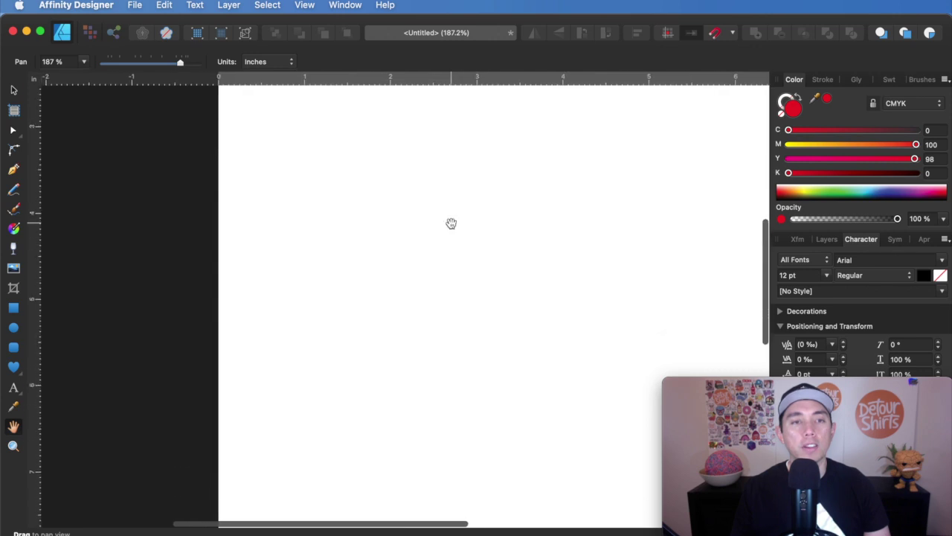
{"action": "scroll", "coordinate": [451, 223], "scroll_direction": "left", "scroll_amount": 5}
{"action": "scroll", "coordinate": [451, 224], "scroll_direction": "right", "scroll_amount": 3}
{"action": "scroll", "coordinate": [451, 223], "scroll_direction": "up", "scroll_amount": 4}
{"action": "scroll", "coordinate": [451, 223], "scroll_direction": "right", "scroll_amount": 2}
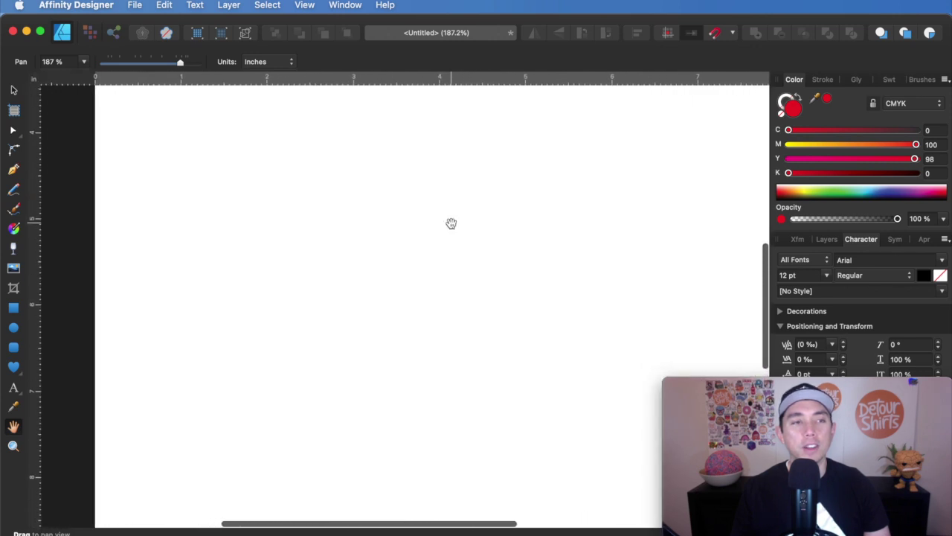
{"action": "scroll", "coordinate": [444, 194], "scroll_direction": "up", "scroll_amount": 2}
{"action": "scroll", "coordinate": [445, 193], "scroll_direction": "up", "scroll_amount": 2}
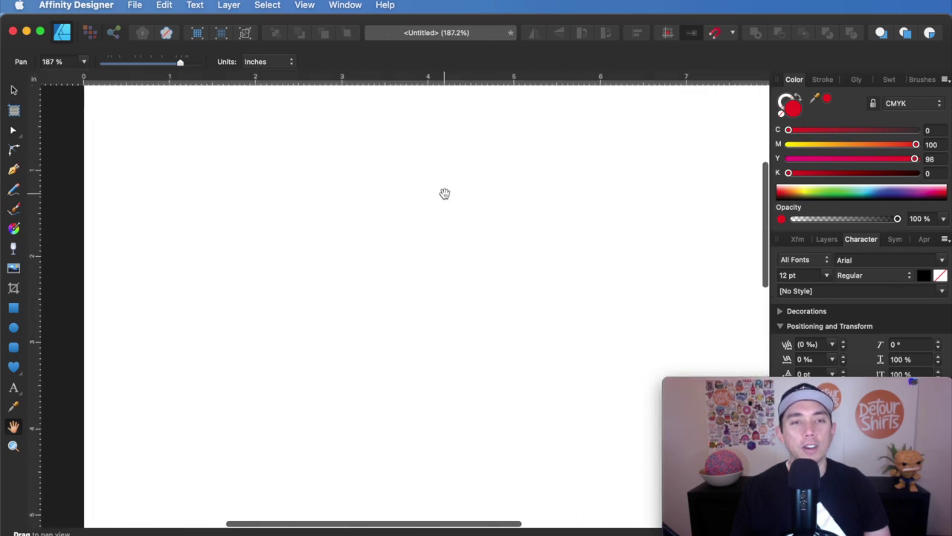
{"action": "scroll", "coordinate": [444, 194], "scroll_direction": "right", "scroll_amount": 1}
{"action": "scroll", "coordinate": [438, 229], "scroll_direction": "right", "scroll_amount": 1}
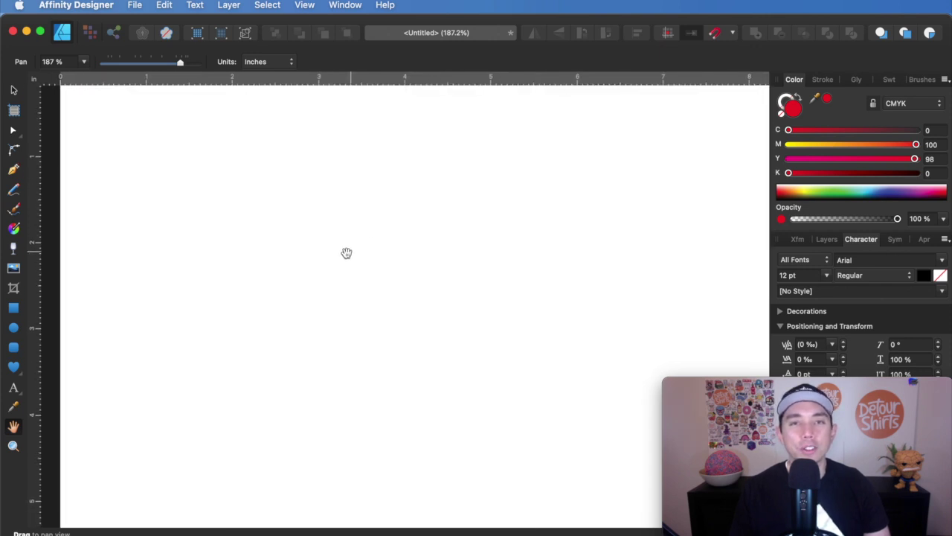
Step: Place the beach photo onto the page
{"action": "left_click", "coordinate": [13, 447]}
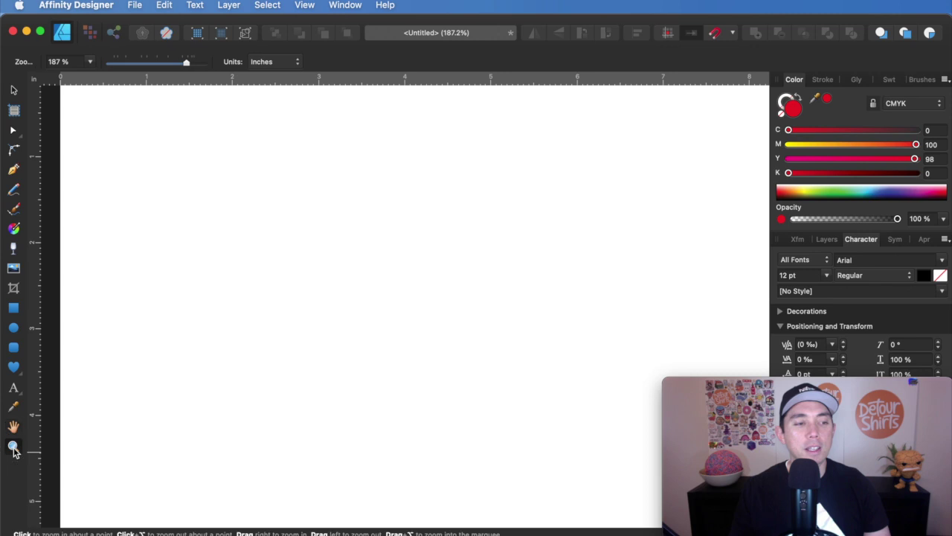
{"action": "left_click", "coordinate": [13, 90]}
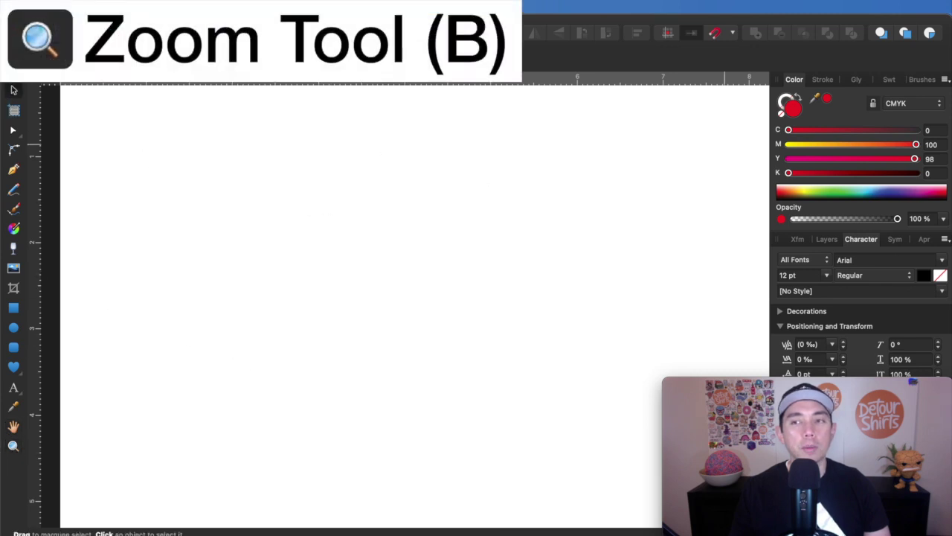
{"action": "left_click_drag", "start_coordinate": [448, 189], "coordinate": [358, 252]}
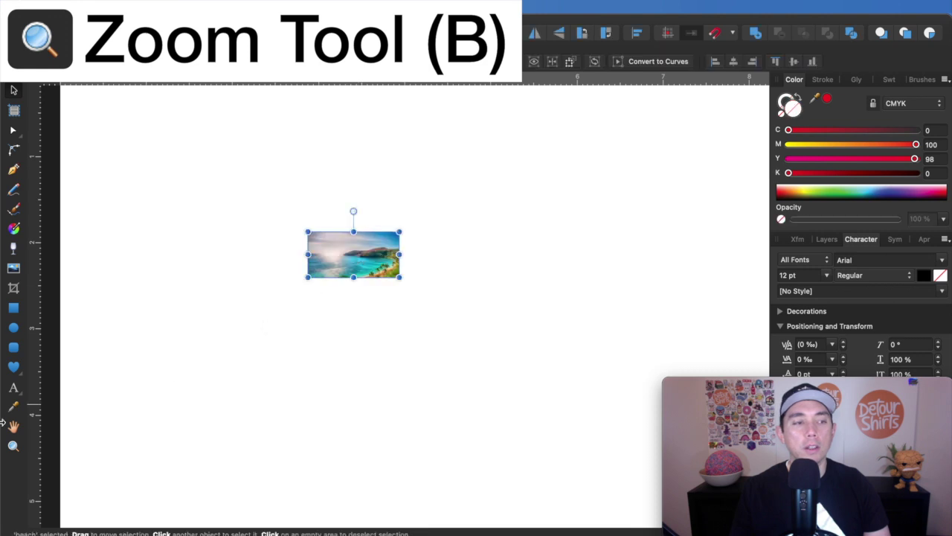
Step: Zoom in and out around the beach image with the Zoom Tool and select it
{"action": "left_click", "coordinate": [13, 446]}
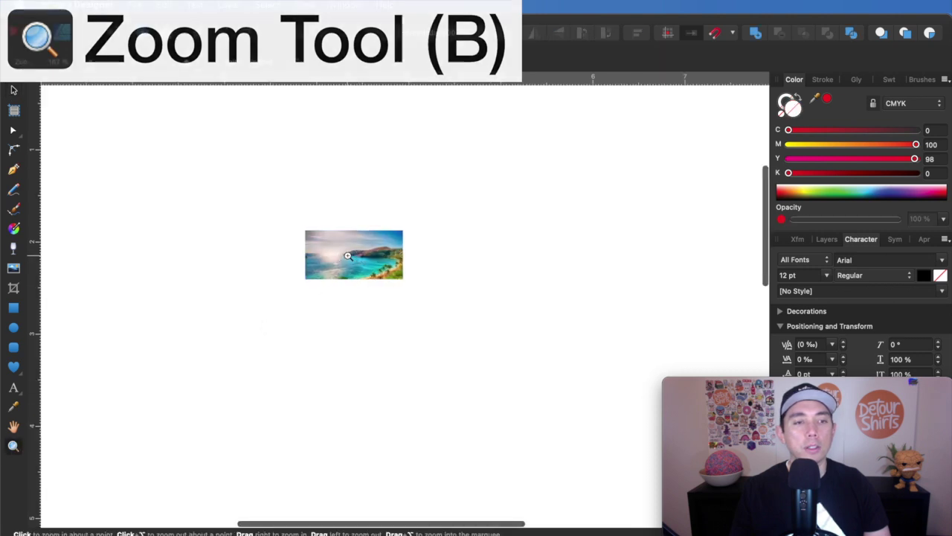
{"action": "scroll", "coordinate": [348, 255], "scroll_direction": "up", "scroll_amount": 5}
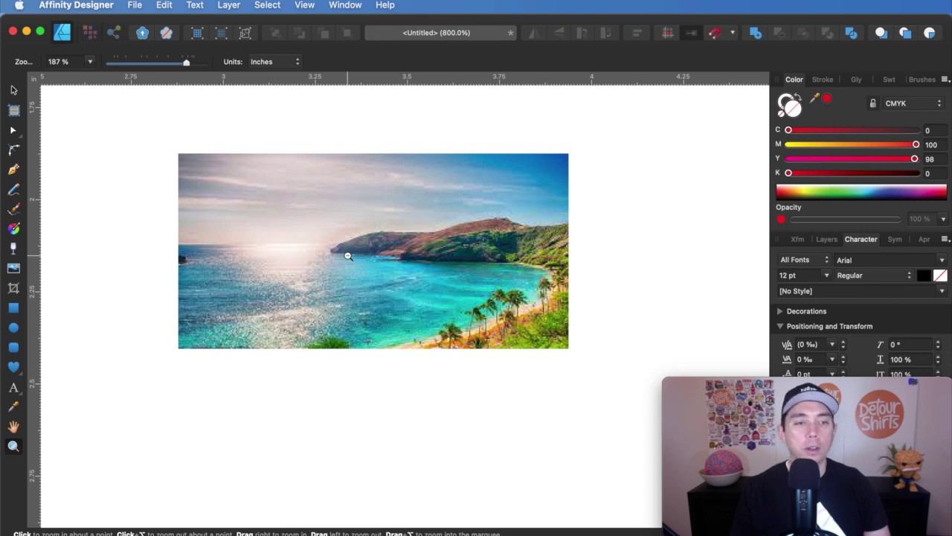
{"action": "scroll", "coordinate": [347, 255], "scroll_direction": "down", "scroll_amount": 6}
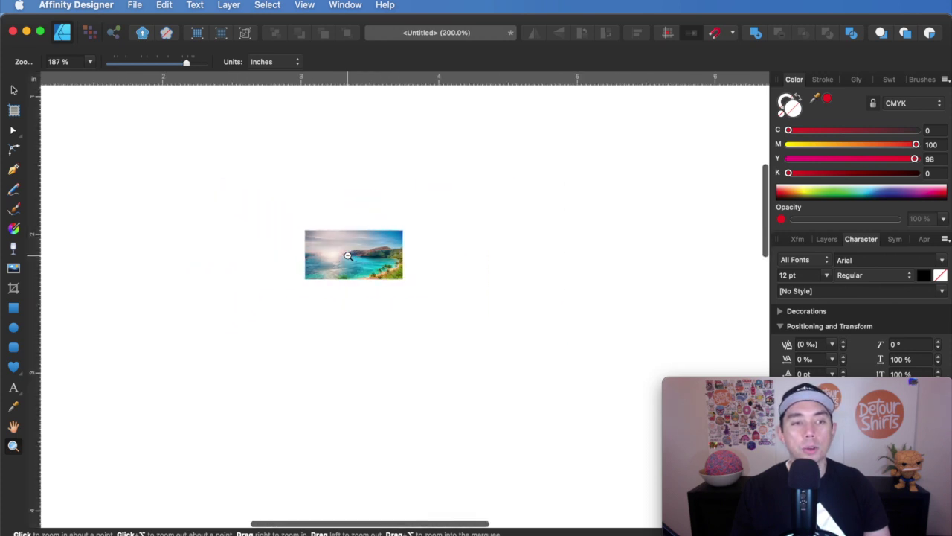
{"action": "scroll", "coordinate": [347, 255], "scroll_direction": "up", "scroll_amount": 6}
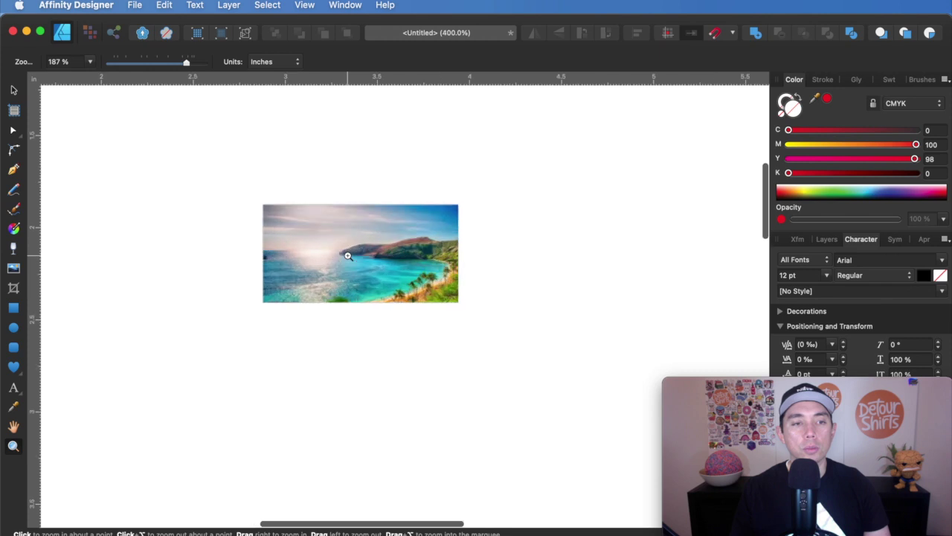
{"action": "scroll", "coordinate": [347, 256], "scroll_direction": "down", "scroll_amount": 4}
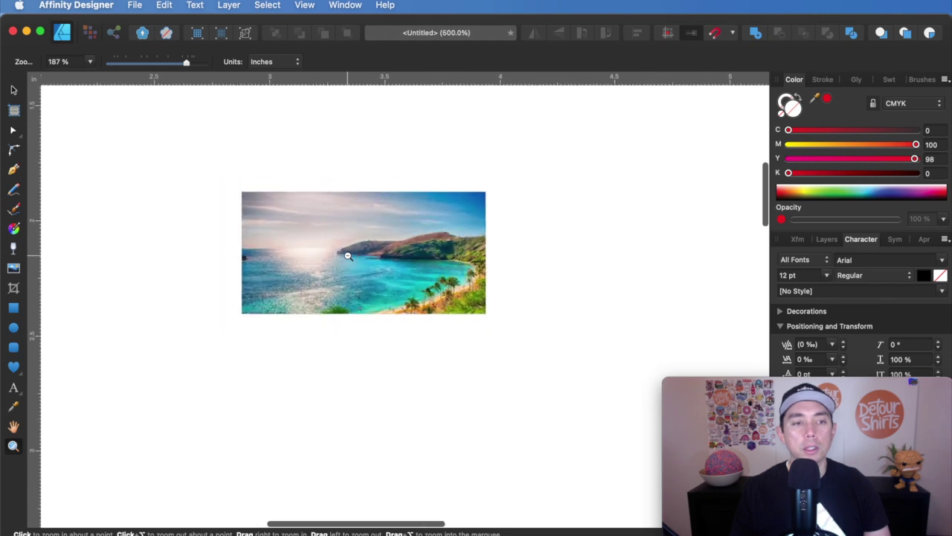
{"action": "key", "text": "v"}
{"action": "scroll", "coordinate": [360, 287], "scroll_direction": "up", "scroll_amount": 1}
{"action": "left_click", "coordinate": [360, 286]}
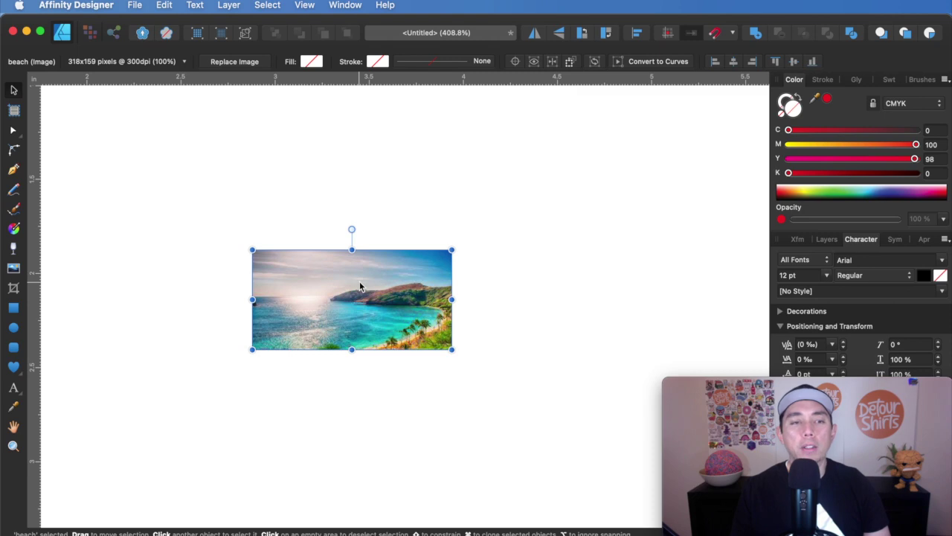
{"action": "scroll", "coordinate": [360, 287], "scroll_direction": "up", "scroll_amount": 5}
{"action": "scroll", "coordinate": [360, 287], "scroll_direction": "down", "scroll_amount": 5}
{"action": "scroll", "coordinate": [360, 287], "scroll_direction": "up", "scroll_amount": 1}
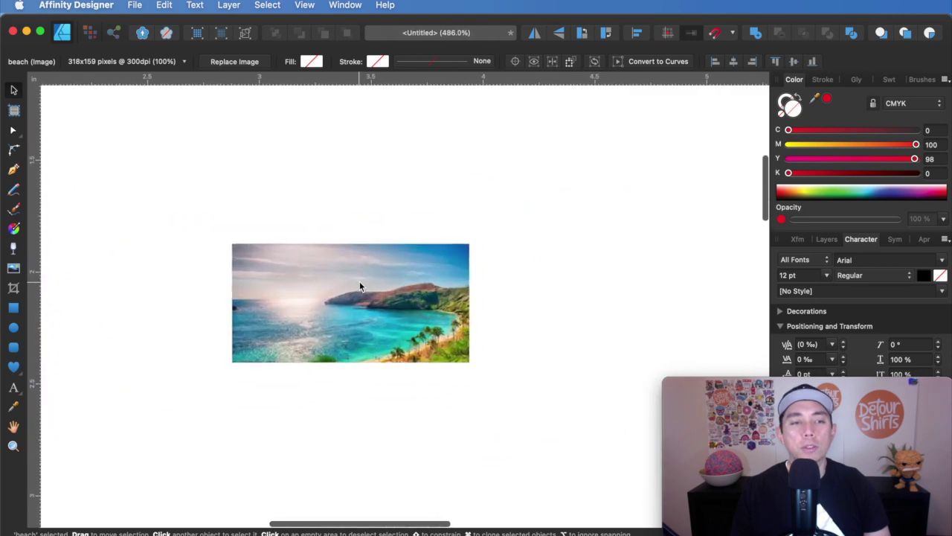
{"action": "scroll", "coordinate": [360, 287], "scroll_direction": "up", "scroll_amount": 3}
{"action": "scroll", "coordinate": [360, 287], "scroll_direction": "down", "scroll_amount": 2}
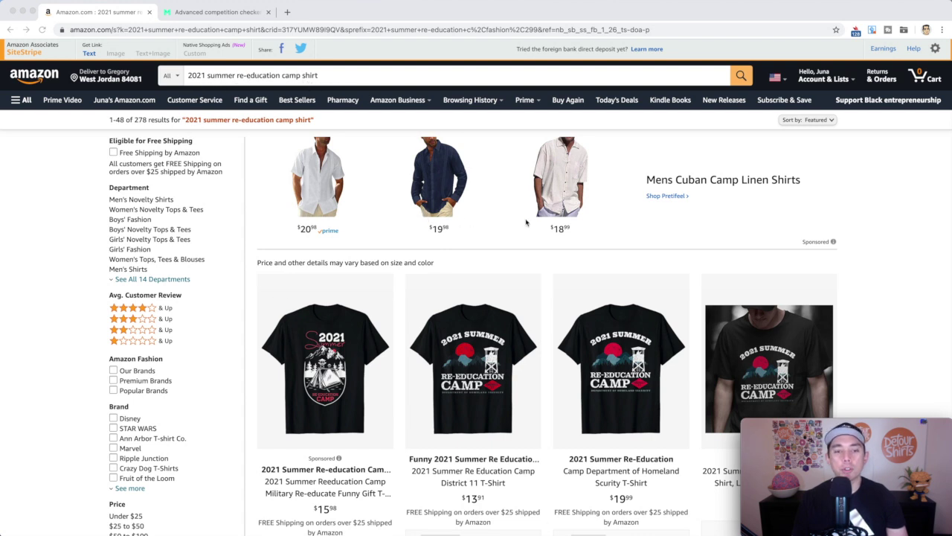
Step: Scroll through the Amazon results for '2021 summer re-education camp shirt' and back to the top
{"action": "scroll", "coordinate": [626, 281], "scroll_direction": "down", "scroll_amount": 3}
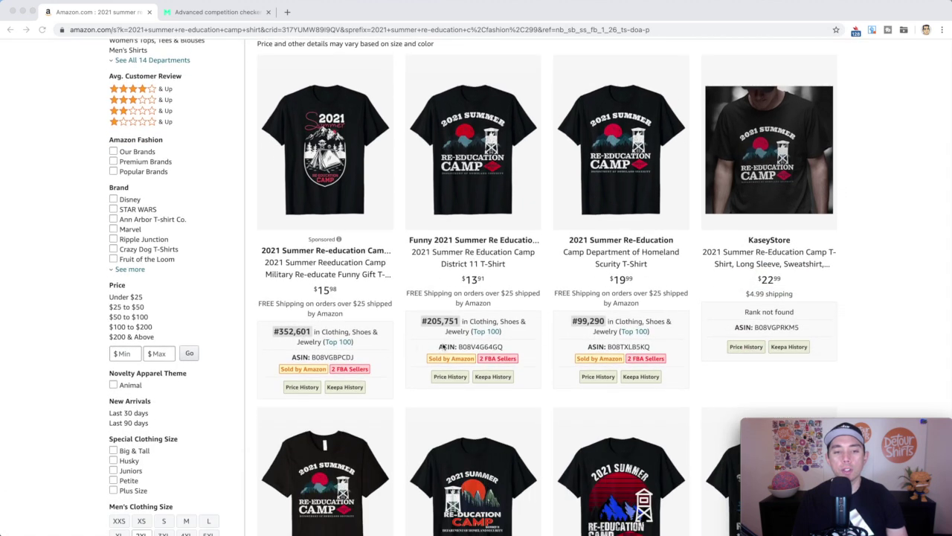
{"action": "scroll", "coordinate": [601, 344], "scroll_direction": "down", "scroll_amount": 4}
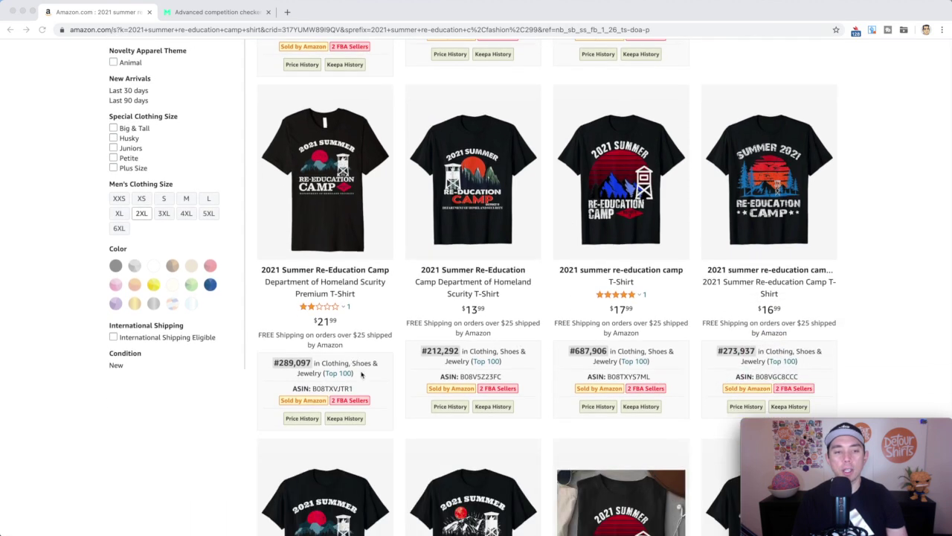
{"action": "scroll", "coordinate": [356, 375], "scroll_direction": "down", "scroll_amount": 1}
{"action": "scroll", "coordinate": [521, 295], "scroll_direction": "down", "scroll_amount": 3}
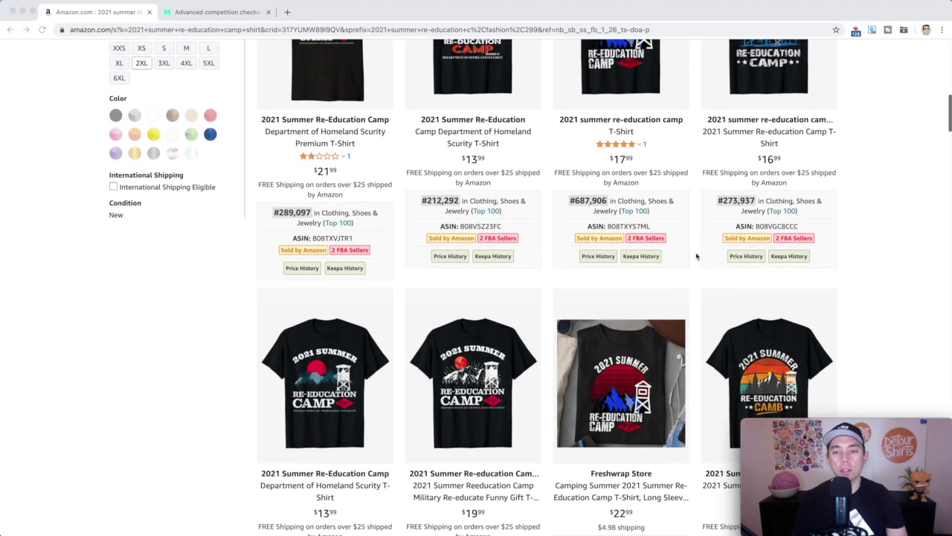
{"action": "scroll", "coordinate": [742, 228], "scroll_direction": "down", "scroll_amount": 1}
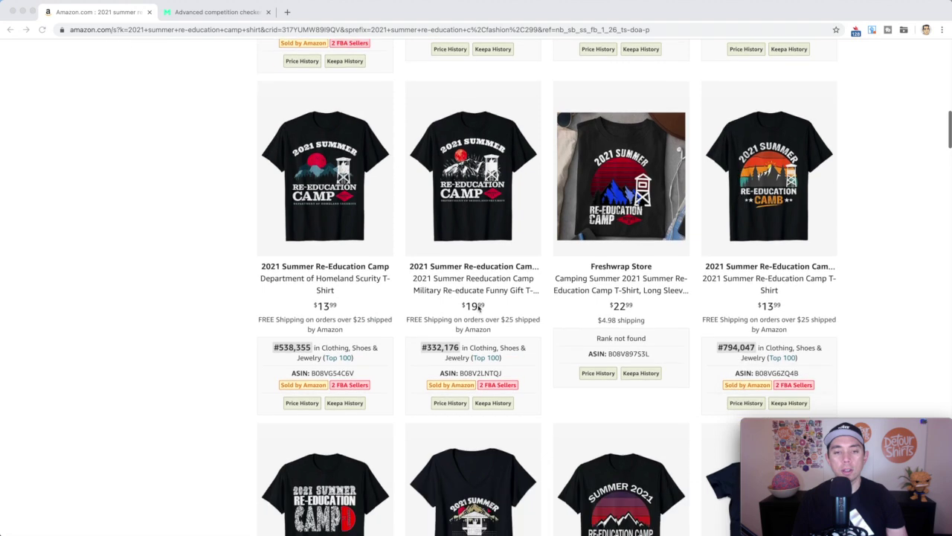
{"action": "scroll", "coordinate": [480, 310], "scroll_direction": "up", "scroll_amount": 10}
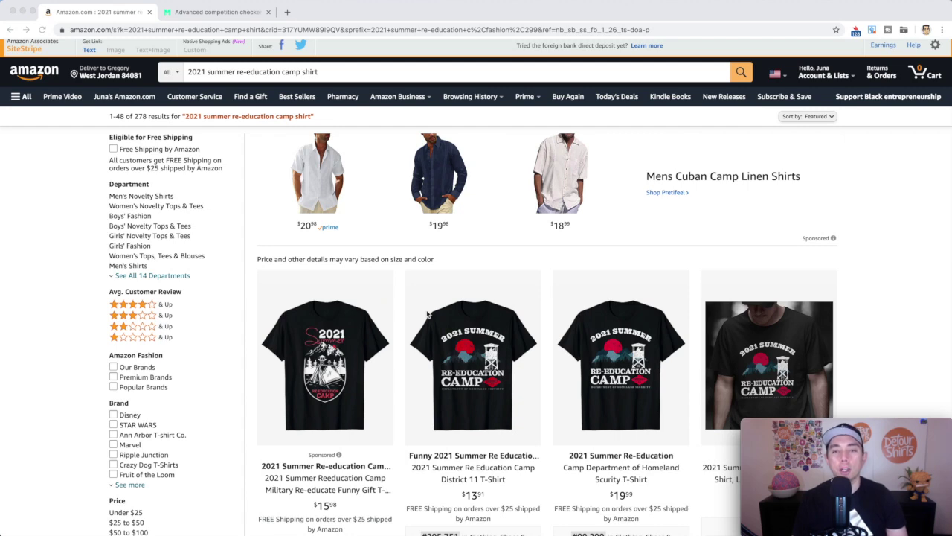
{"action": "scroll", "coordinate": [427, 314], "scroll_direction": "up", "scroll_amount": 1}
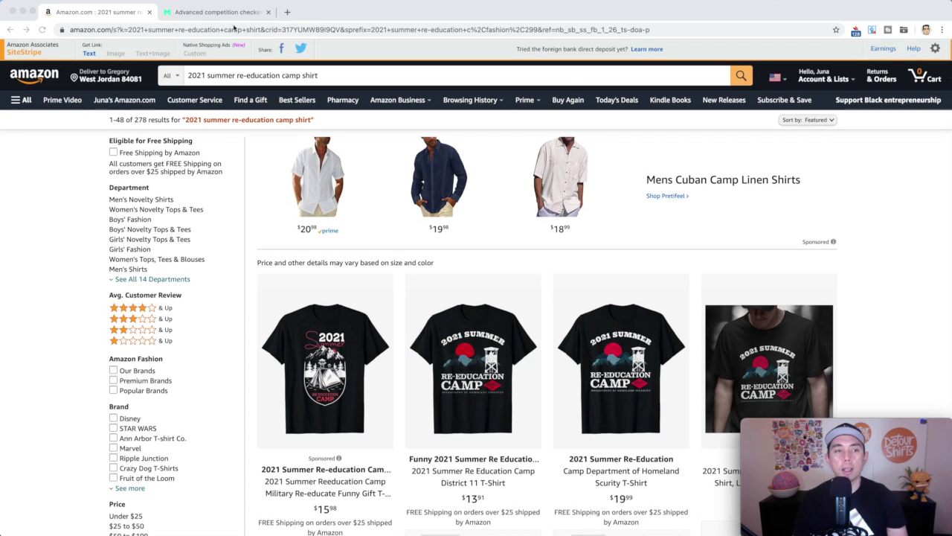
{"action": "left_click", "coordinate": [223, 12]}
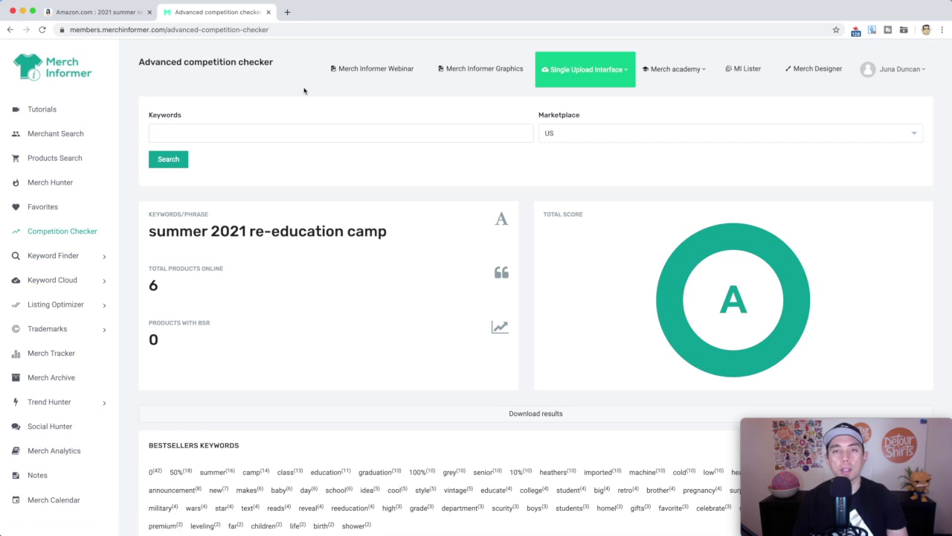
{"action": "key", "text": "ctrl+shift+Tab"}
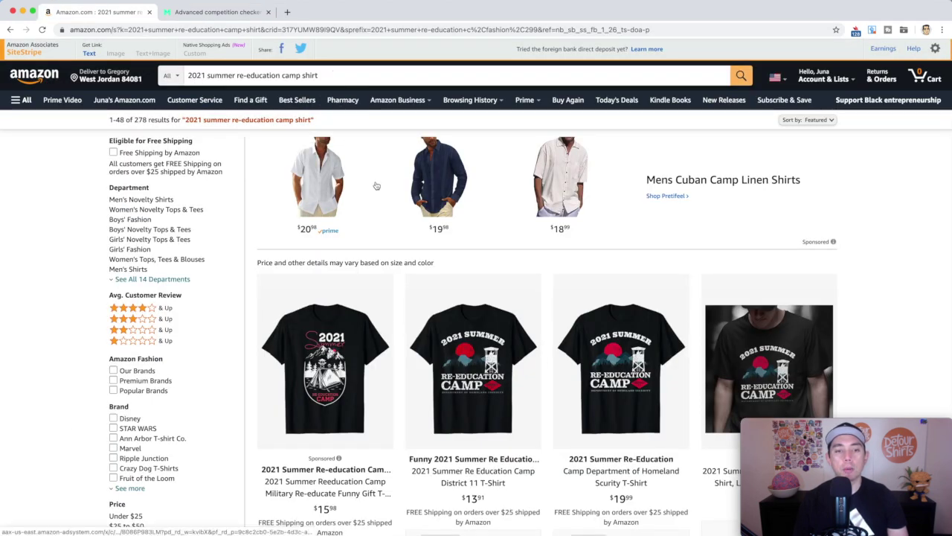
{"action": "scroll", "coordinate": [376, 185], "scroll_direction": "down", "scroll_amount": 3}
{"action": "scroll", "coordinate": [377, 186], "scroll_direction": "up", "scroll_amount": 3}
{"action": "scroll", "coordinate": [376, 185], "scroll_direction": "down", "scroll_amount": 8}
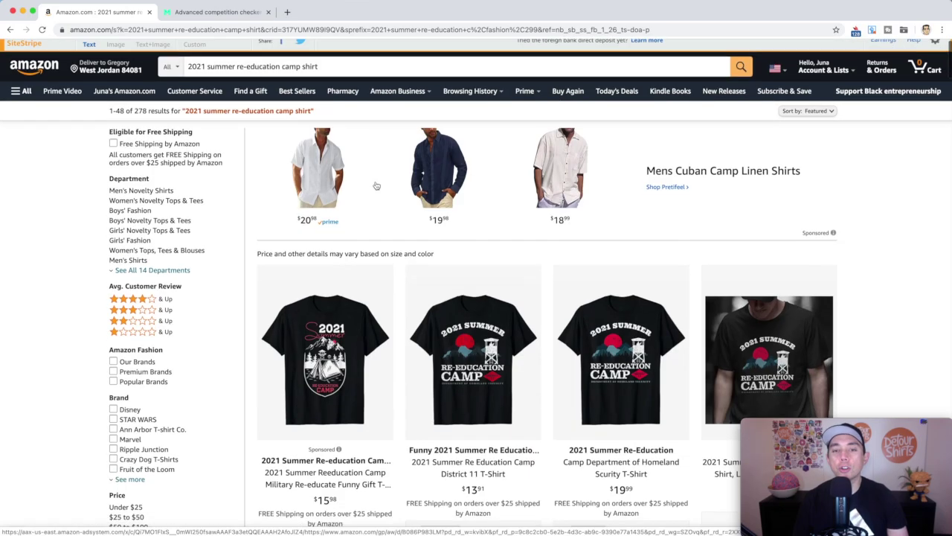
{"action": "scroll", "coordinate": [377, 186], "scroll_direction": "down", "scroll_amount": 10}
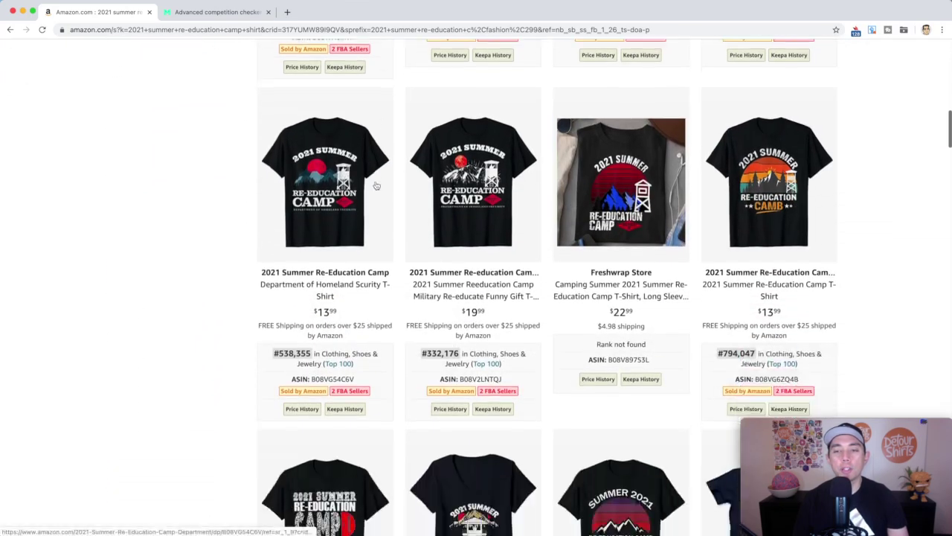
{"action": "scroll", "coordinate": [377, 185], "scroll_direction": "up", "scroll_amount": 15}
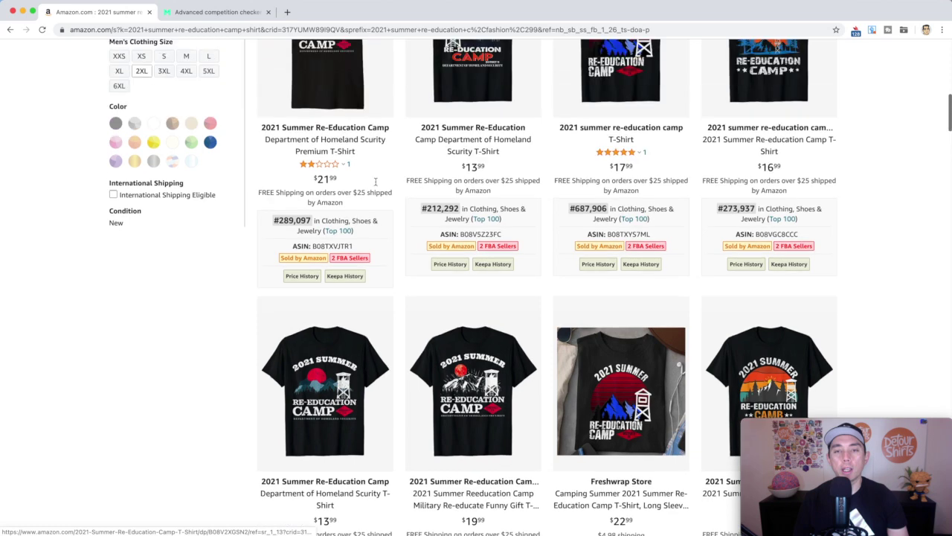